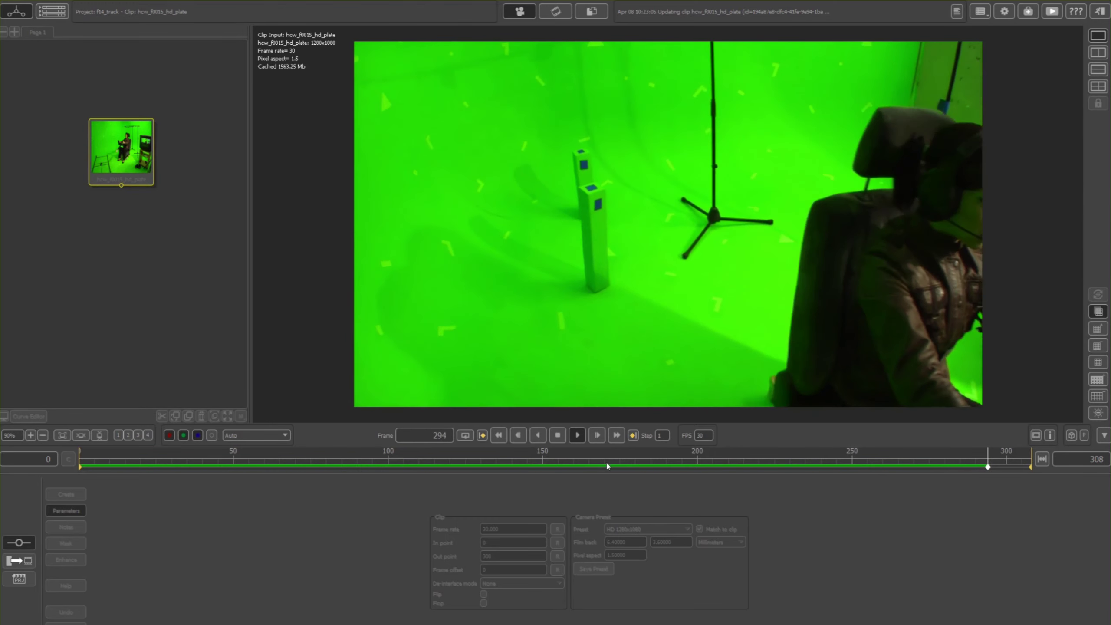
Return the green-screen clip to frame 0 and review the node types, clip parameters and notes available for it.
key("space")
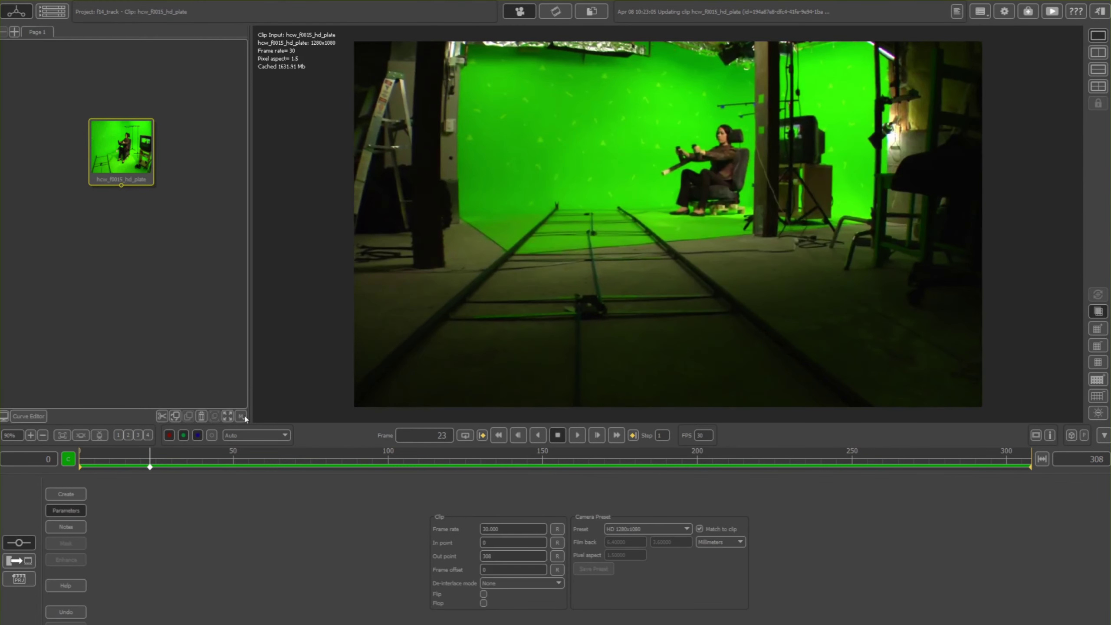
left_click_drag(179, 453, 0, 387)
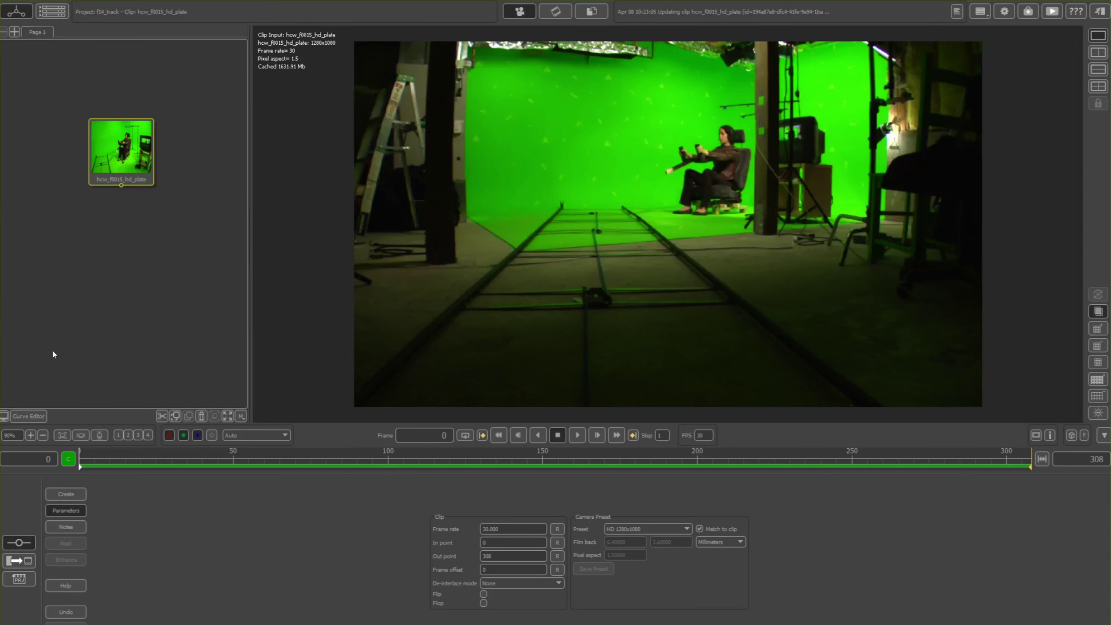
left_click(71, 496)
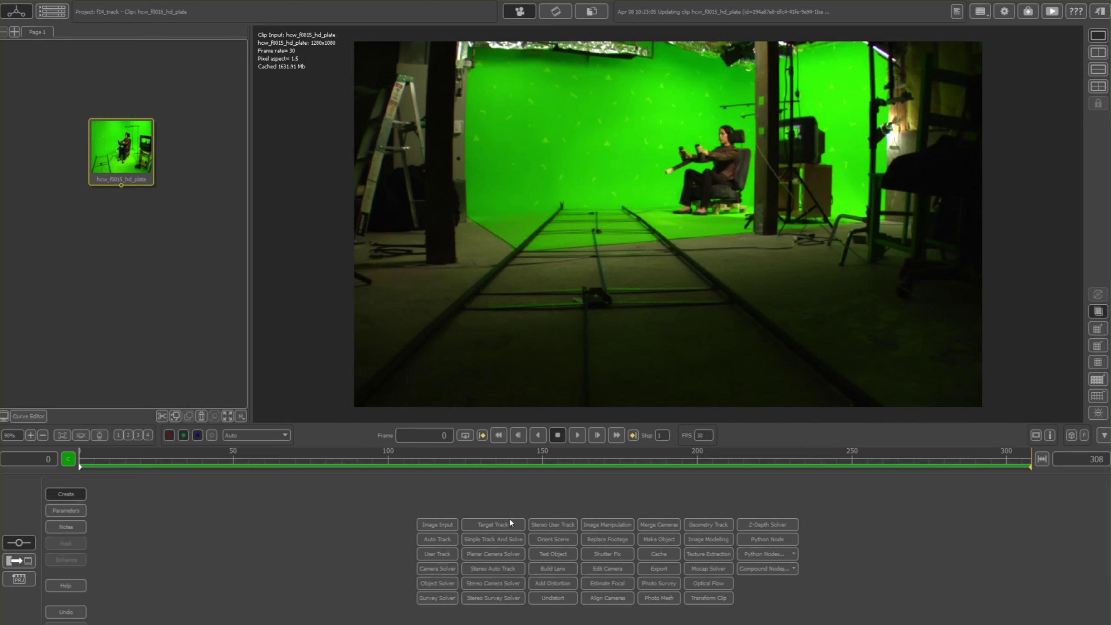
left_click(68, 510)
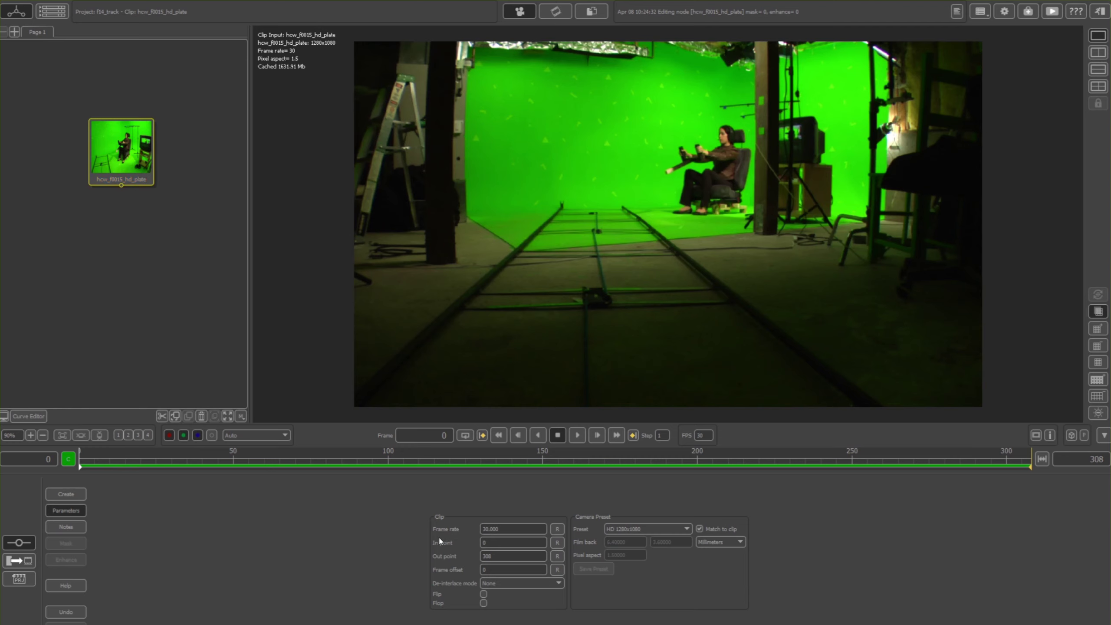
left_click(69, 527)
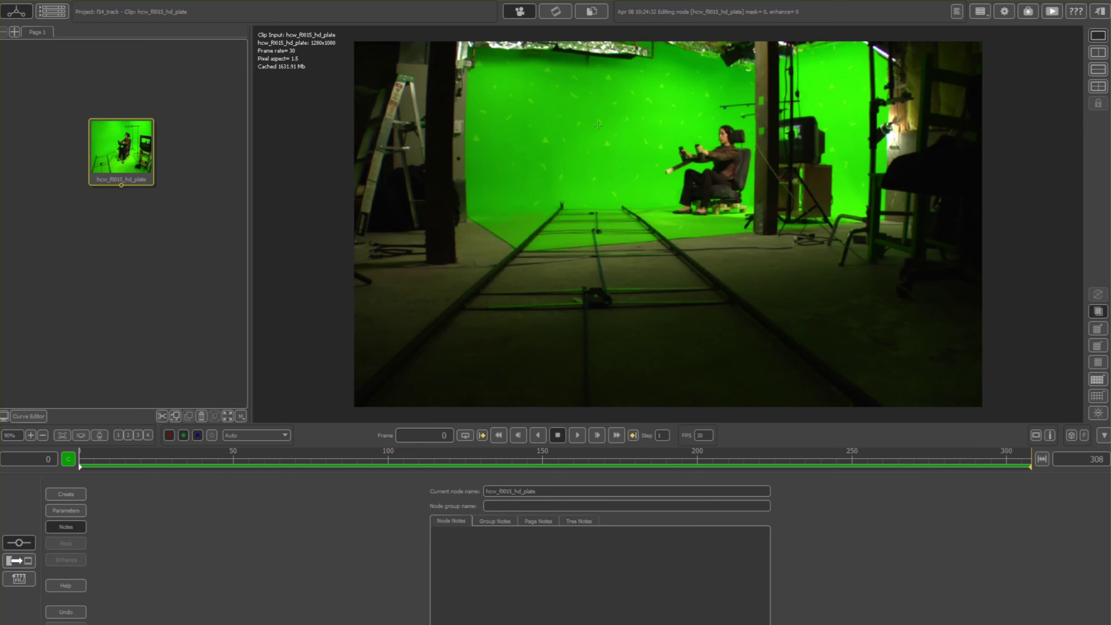
Add a User Track node connected to the green-screen plate's clip node.
left_click(49, 494)
left_click_drag(127, 154, 123, 155)
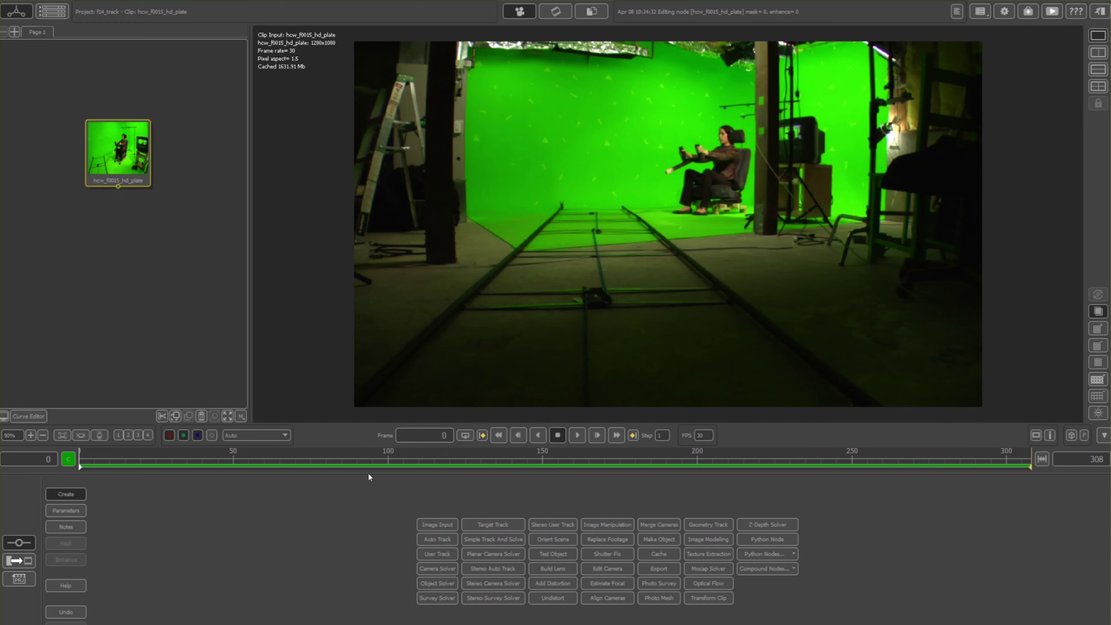
left_click(434, 555)
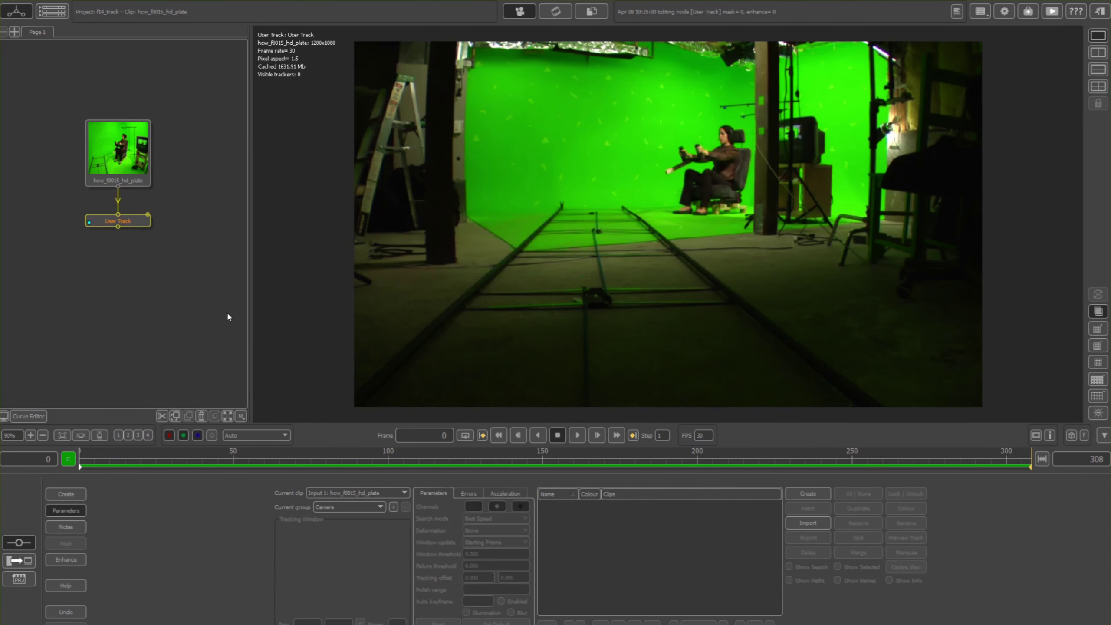
Examine the plate at frame 0 and frame 167, covering the dolly track, the seated actress and the television.
left_click_drag(106, 466, 51, 441)
scroll(811, 176, "up", 5)
middle_click_drag(566, 218, 492, 242)
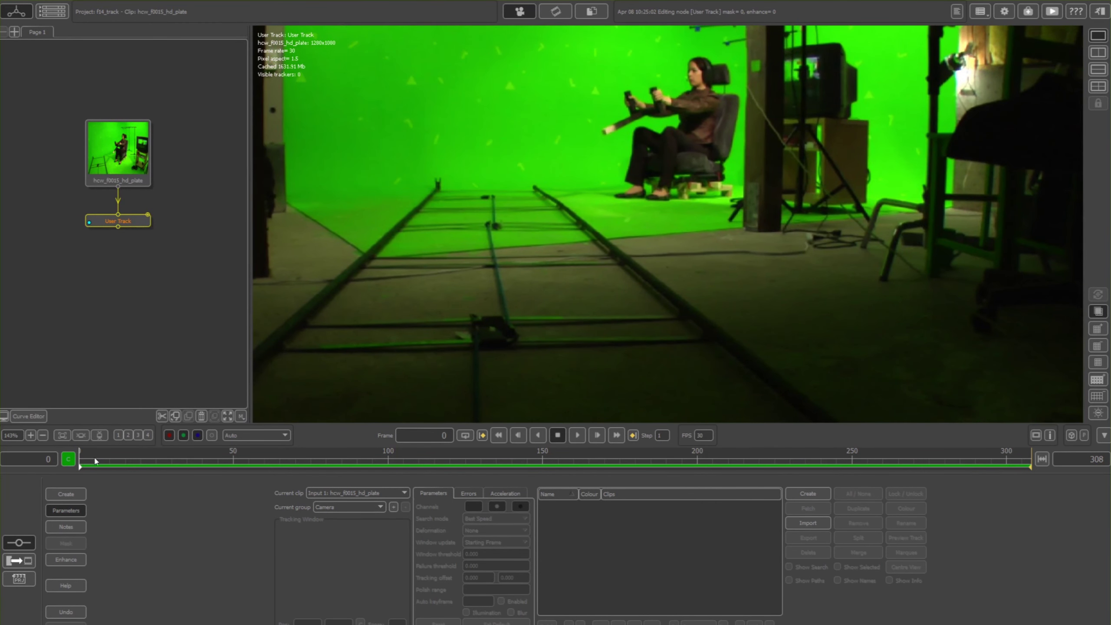
scroll(494, 275, "down", 3)
scroll(498, 284, "up", 2)
middle_click_drag(510, 313, 514, 347)
left_click_drag(193, 464, 596, 465)
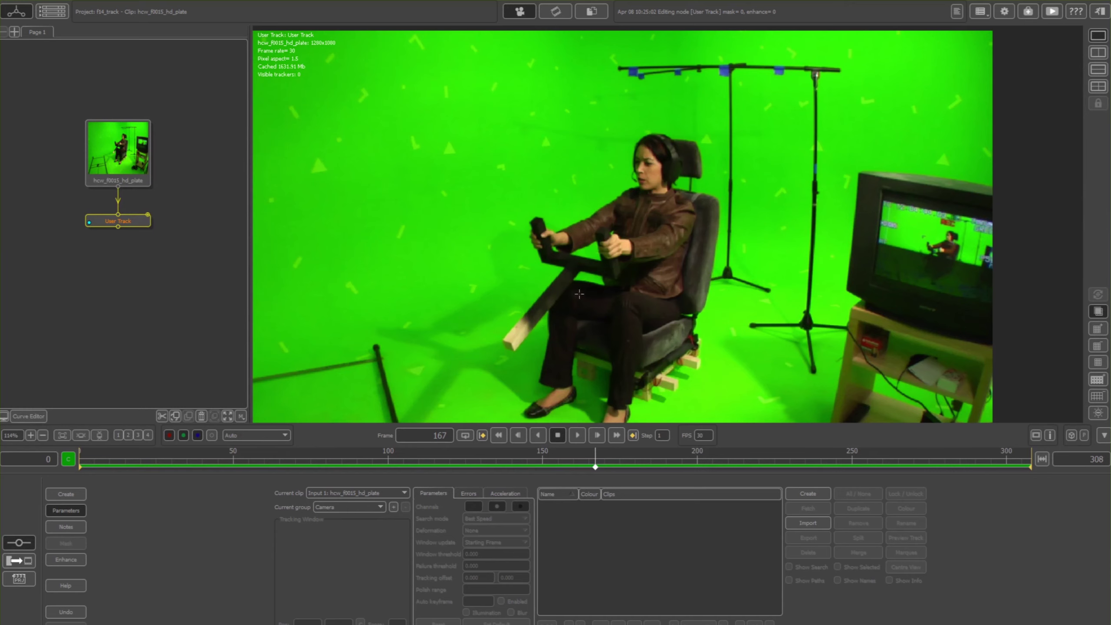
scroll(570, 249, "down", 1)
scroll(570, 249, "down", 1)
middle_click_drag(569, 249, 409, 236)
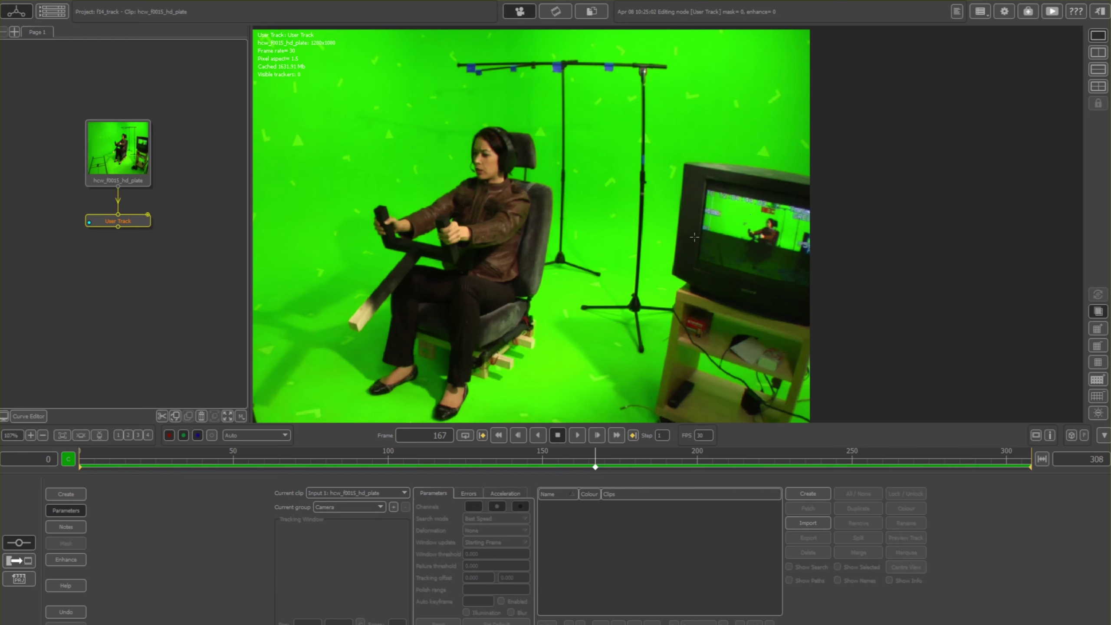
Examine the studio floor, cables and chair legs in the plate at frames 68 and 80.
left_click_drag(595, 465, 288, 474)
scroll(679, 352, "down", 6)
scroll(688, 348, "up", 7)
scroll(735, 326, "up", 3)
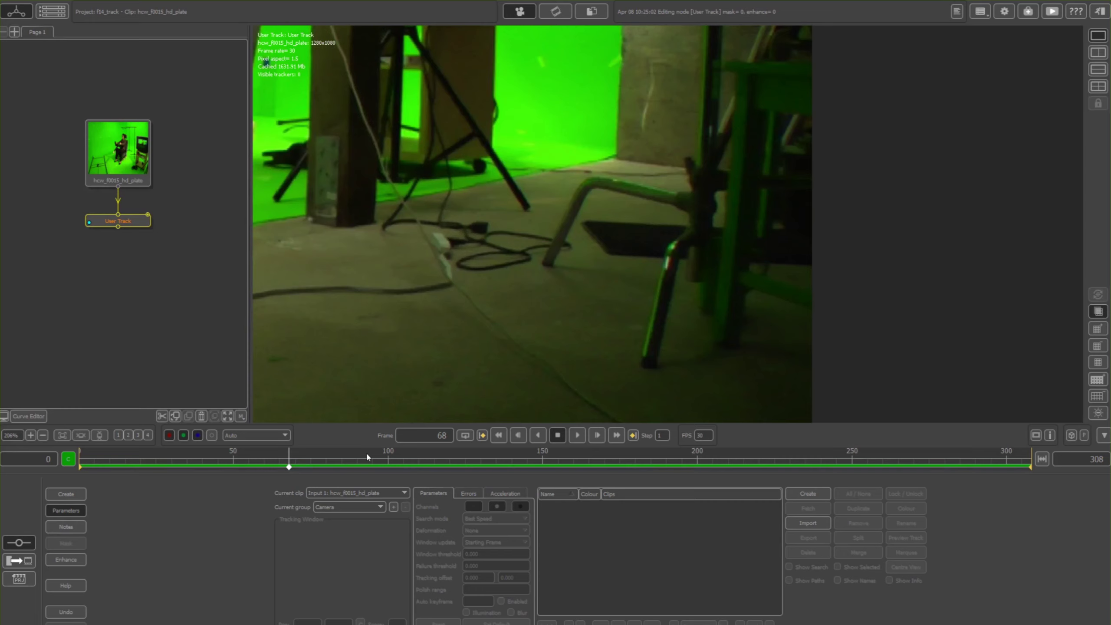
mouse_move(317, 457)
left_mouse_down()
mouse_move(330, 464)
mouse_move(176, 464)
mouse_move(325, 465)
left_mouse_up()
scroll(462, 318, "up", 1)
scroll(462, 319, "down", 5)
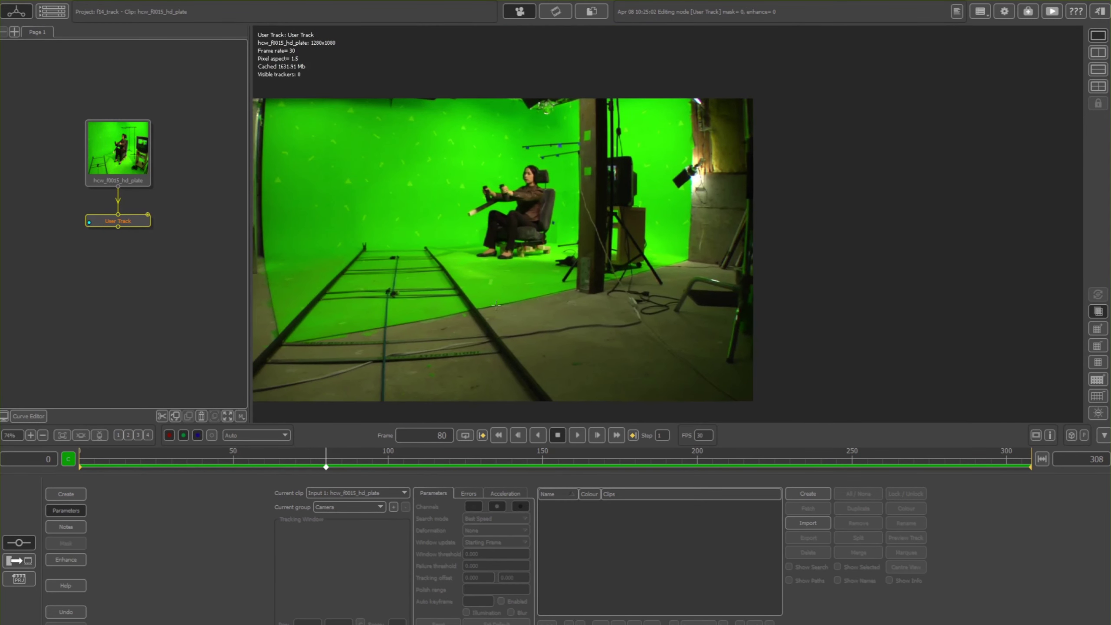
scroll(615, 278, "down", 1)
scroll(662, 289, "up", 2)
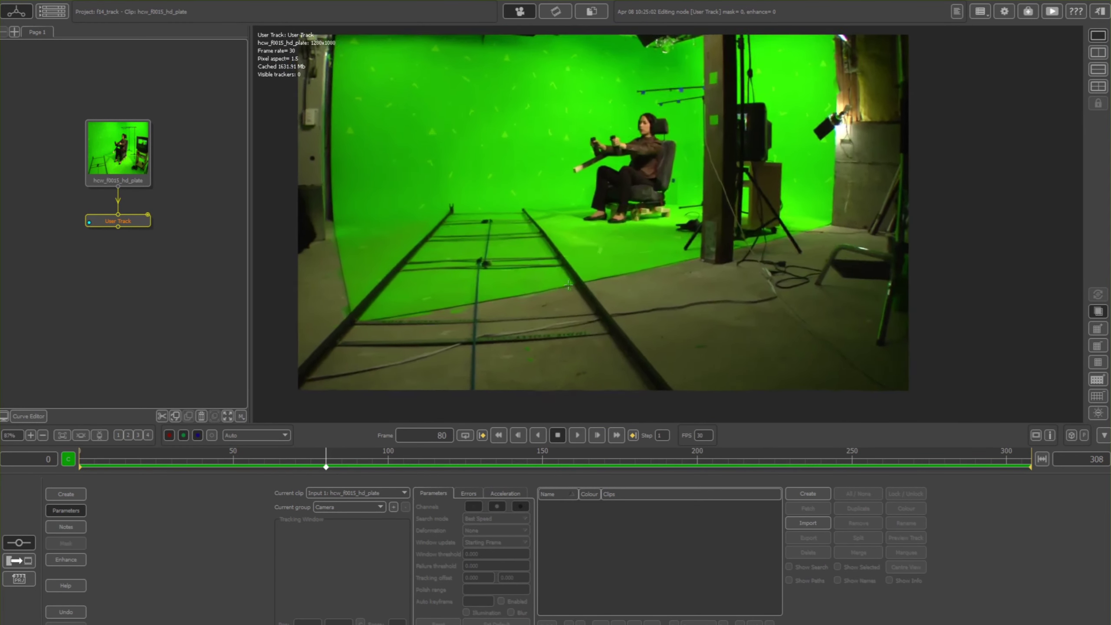
Compare the plate's first frame with frame 137 to see how the set changes during the camera move.
left_click_drag(325, 467, 79, 451)
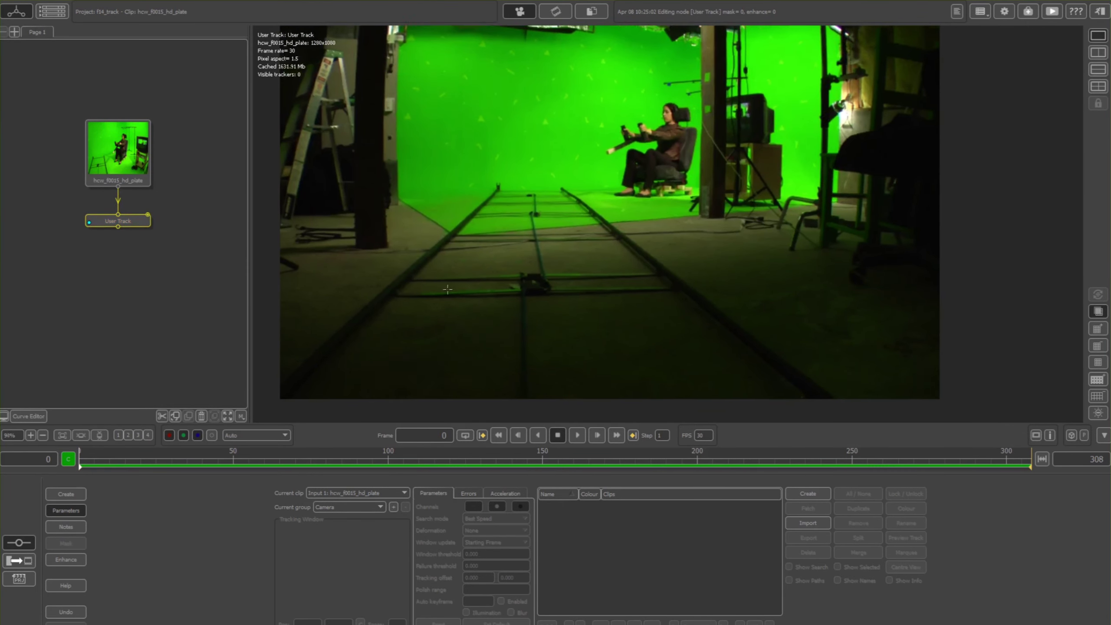
scroll(542, 380, "up", 3)
middle_click_drag(543, 379, 431, 397)
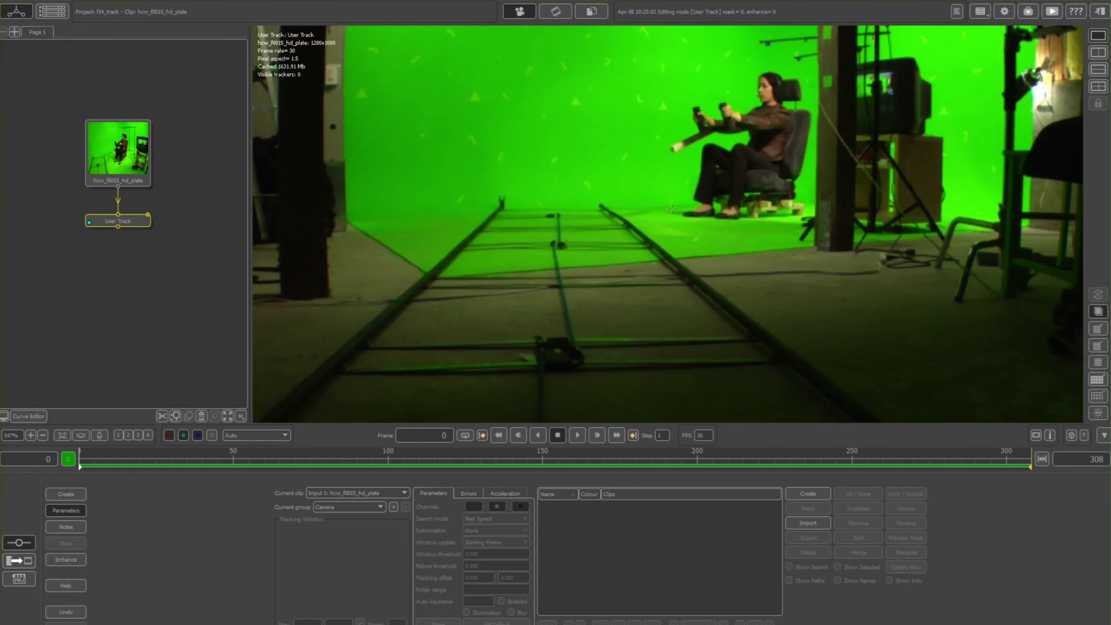
scroll(451, 383, "down", 2)
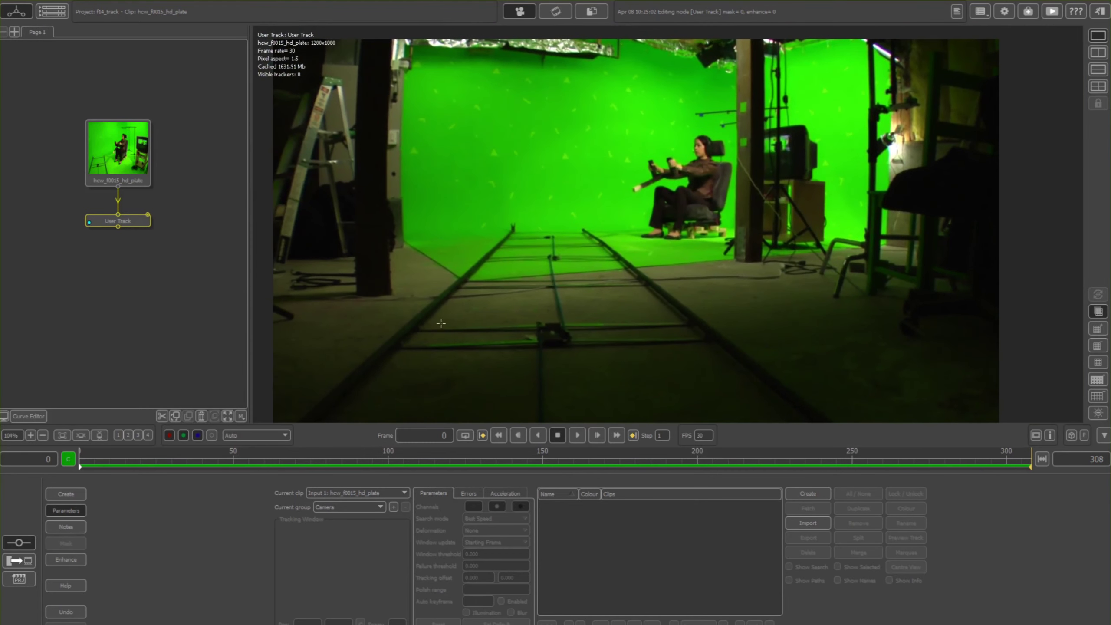
left_click_drag(294, 468, 503, 407)
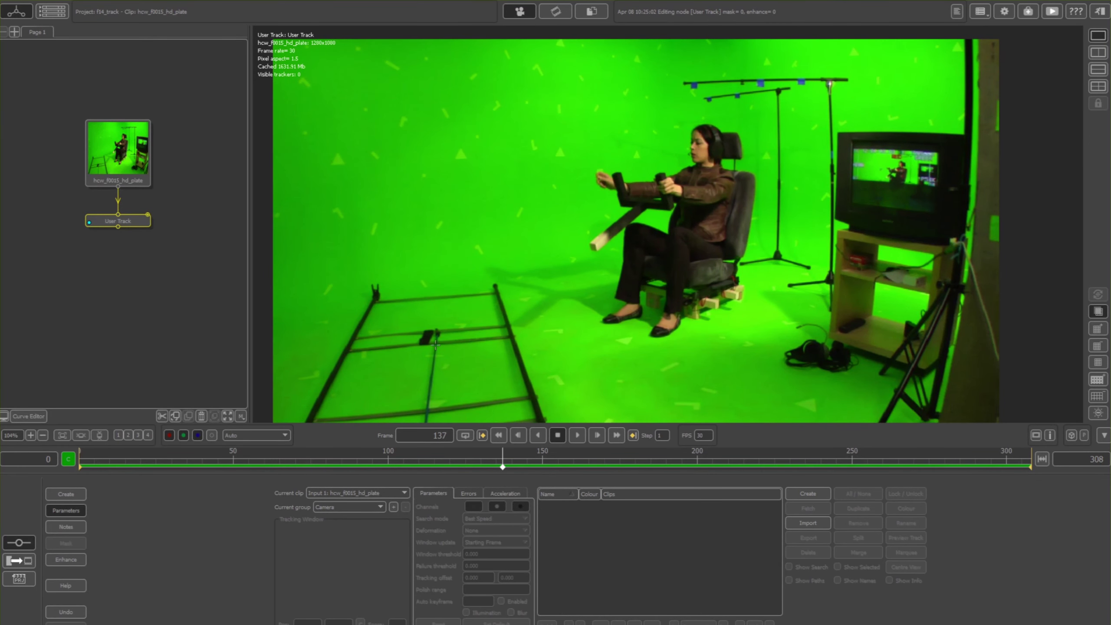
Inspect the tape markers on the green wall and the pillar up close at frame 0.
left_click(498, 435)
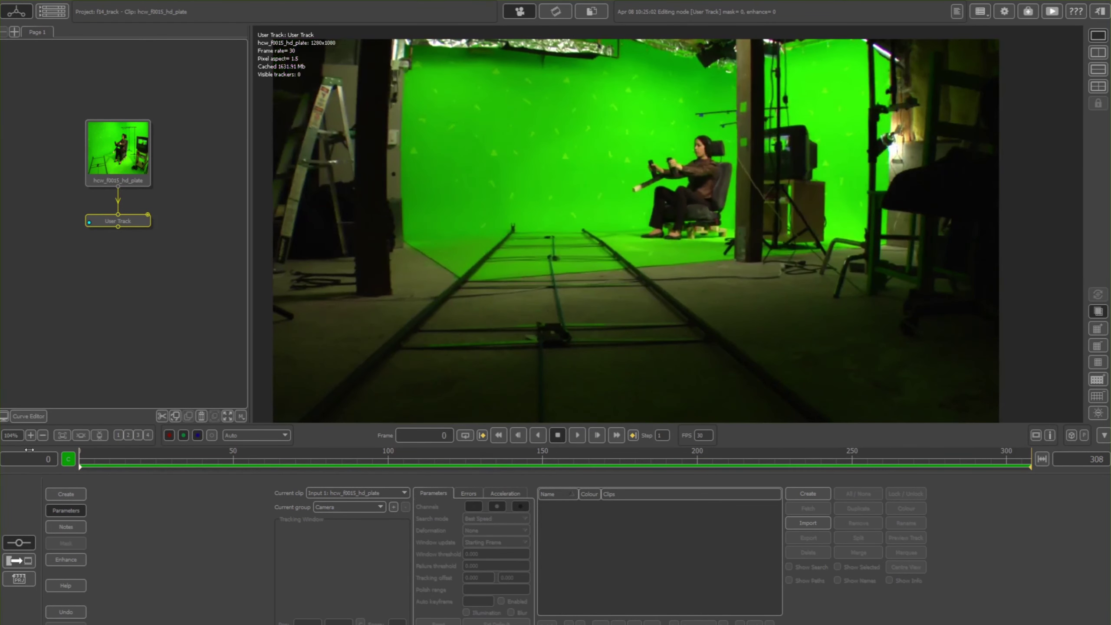
scroll(415, 287, "up", 1)
scroll(415, 287, "up", 4)
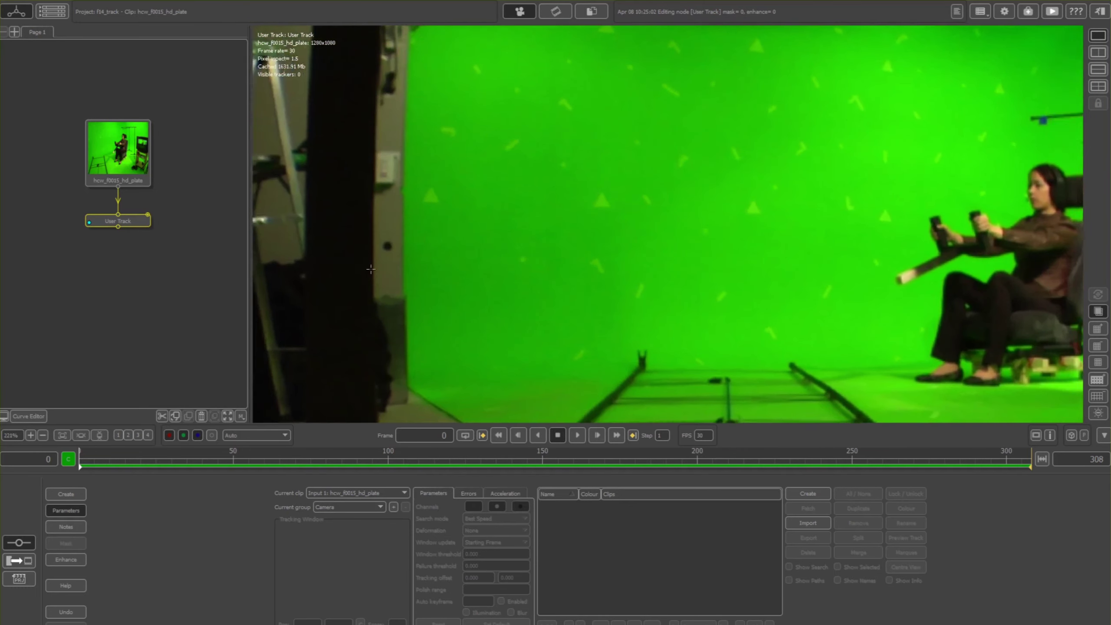
scroll(285, 301, "down", 4)
scroll(519, 273, "up", 5)
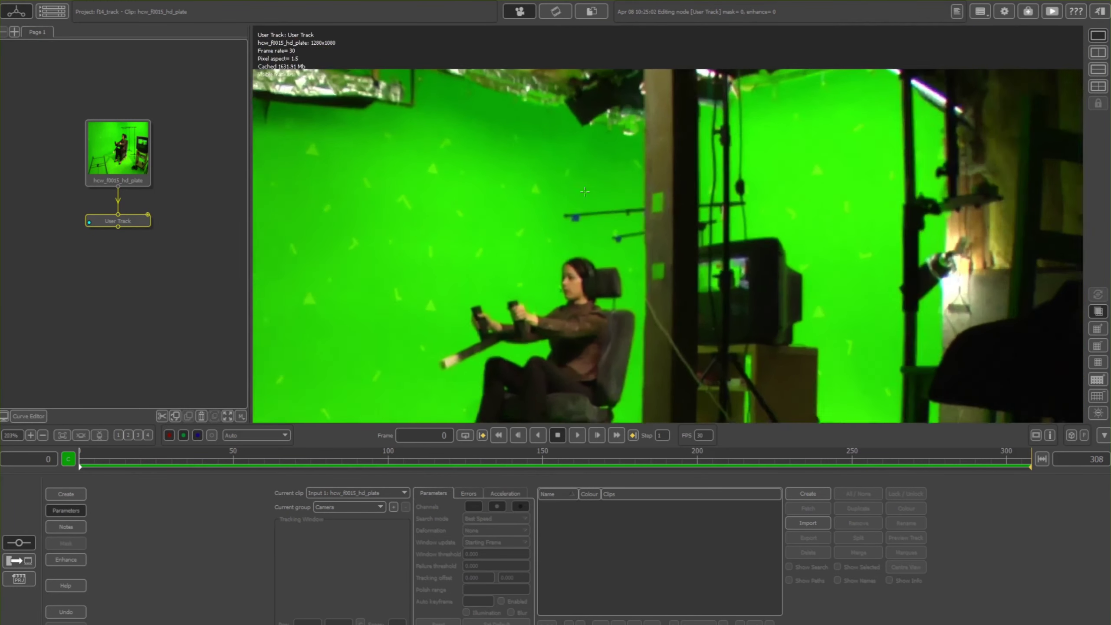
scroll(518, 274, "down", 2)
scroll(621, 226, "up", 4)
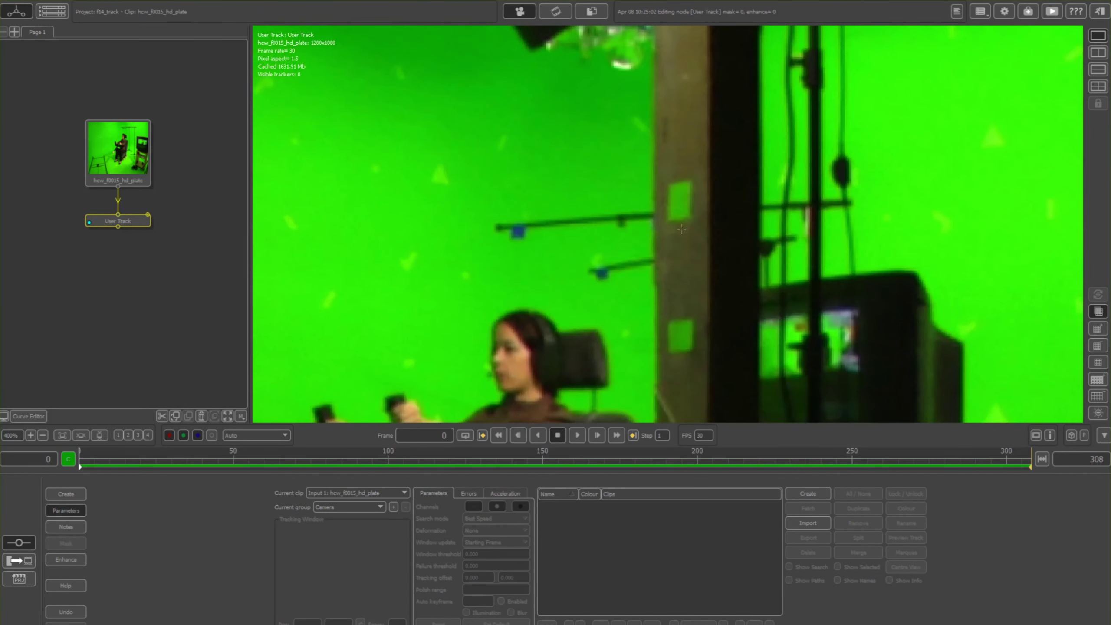
scroll(594, 290, "down", 3)
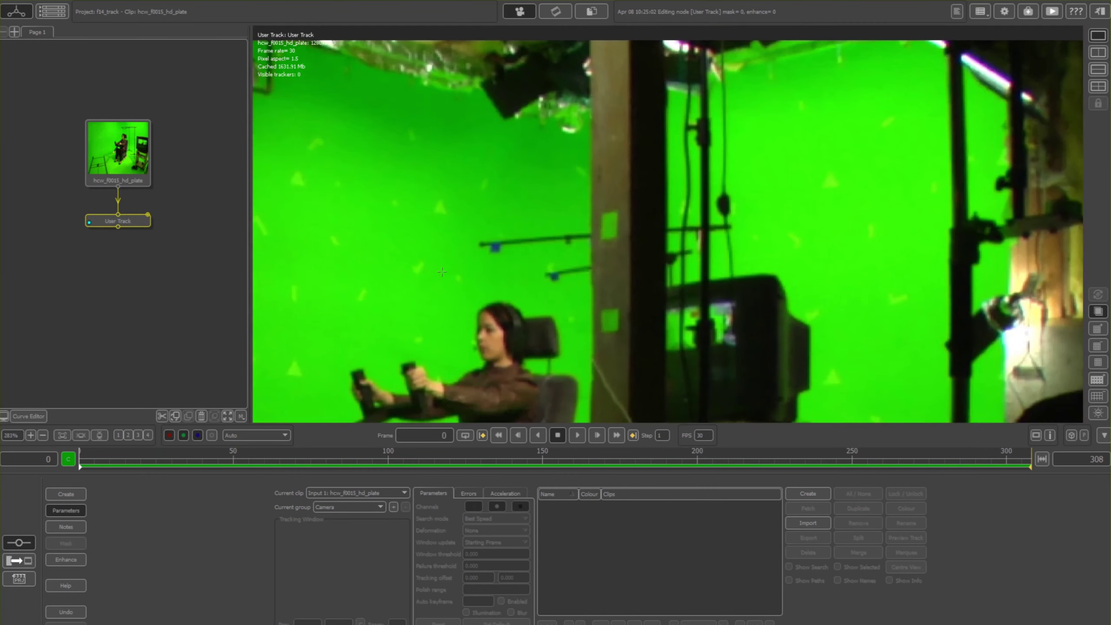
scroll(481, 232, "down", 2)
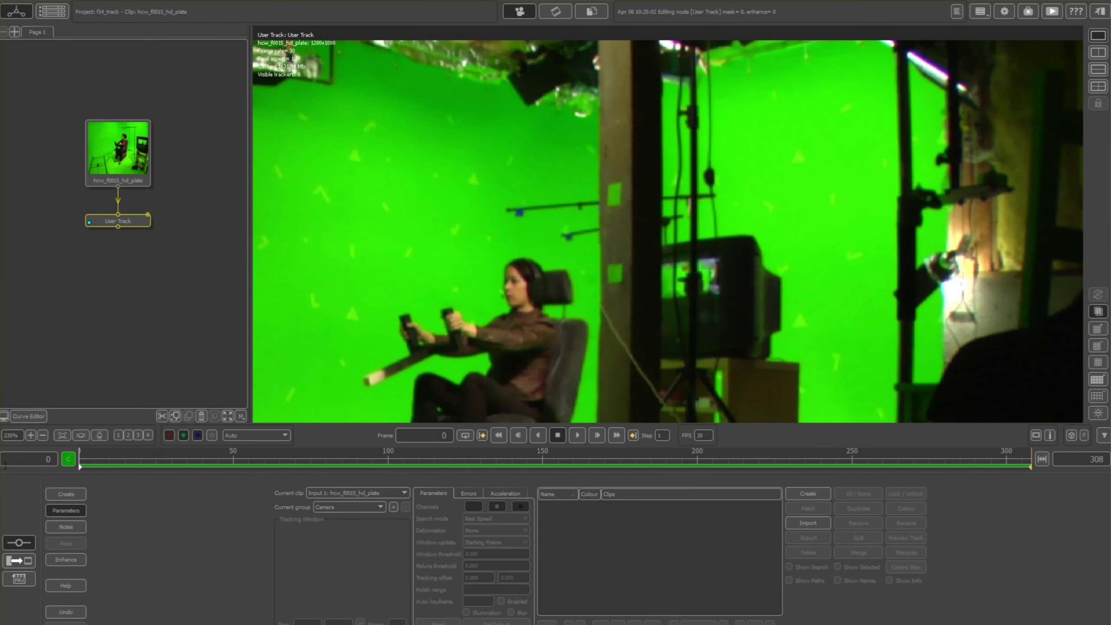
Open the image enhancement settings for the User Track node with most of the plate in view.
left_click(64, 564)
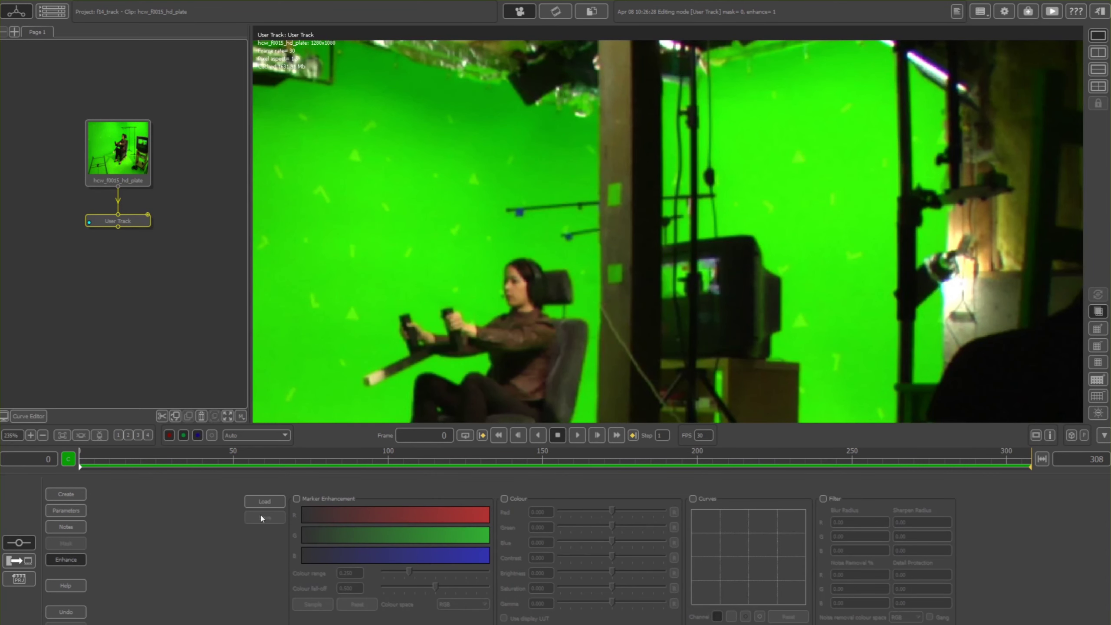
scroll(501, 296, "down", 5)
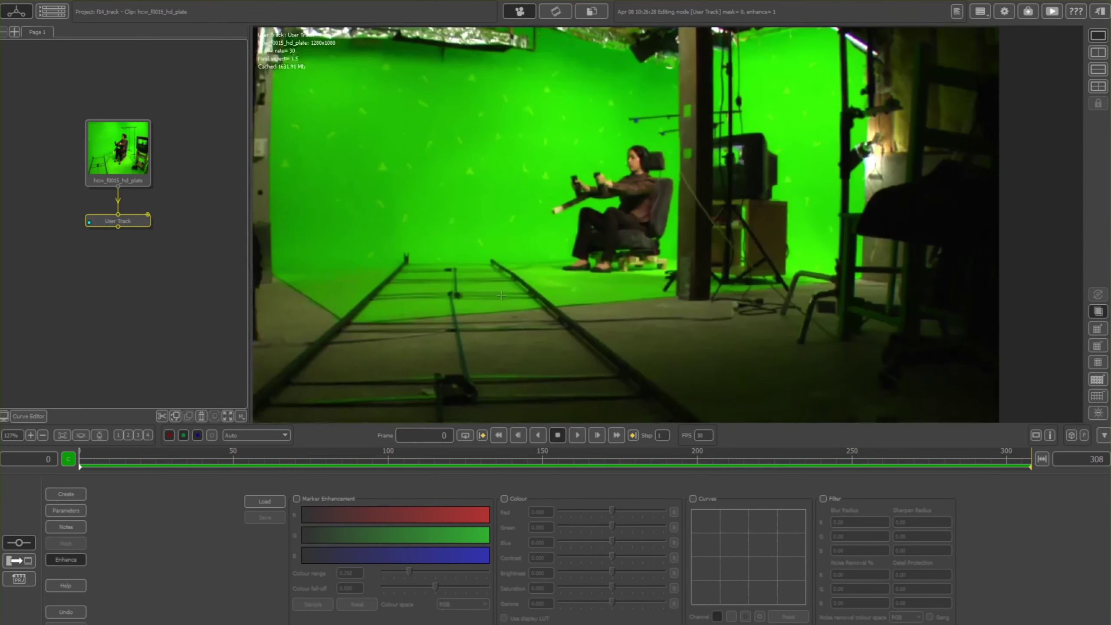
middle_click_drag(501, 296, 752, 369)
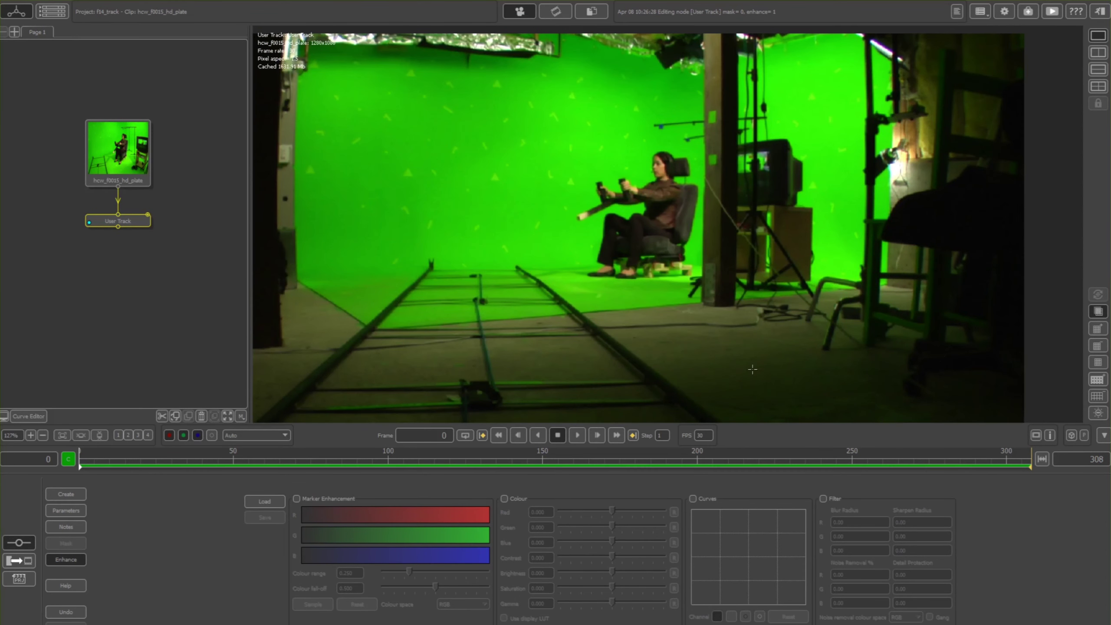
Try brightening the plate's midtones with a Curves enhancement.
left_click(693, 499)
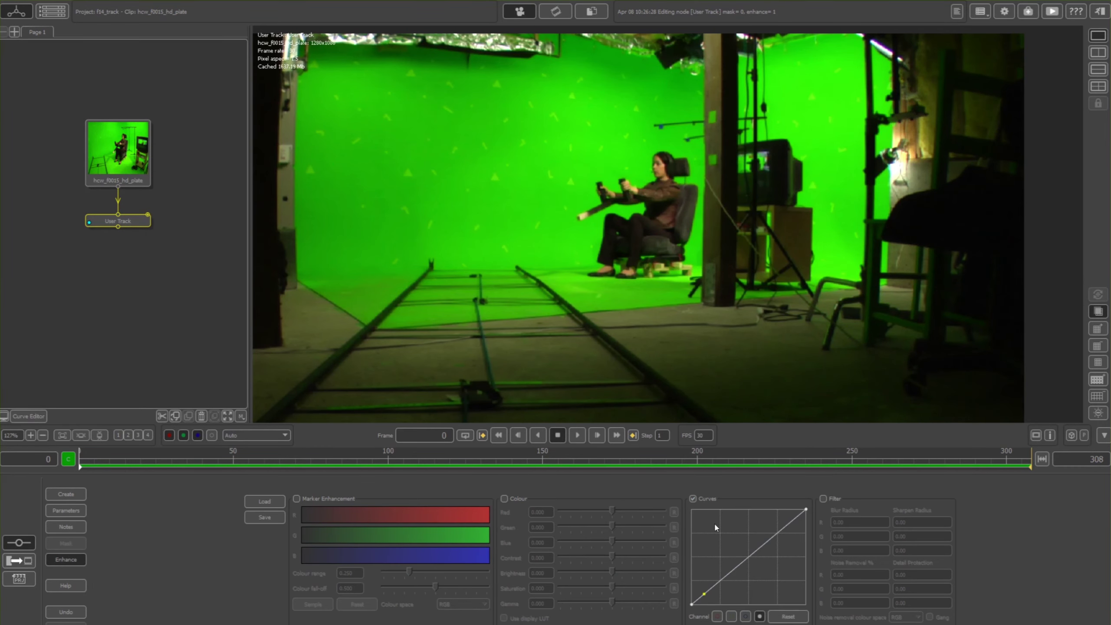
left_click(747, 560)
mouse_move(746, 560)
left_mouse_down()
mouse_move(739, 541)
mouse_move(757, 577)
mouse_move(731, 554)
mouse_move(738, 560)
left_mouse_up()
left_click(694, 499)
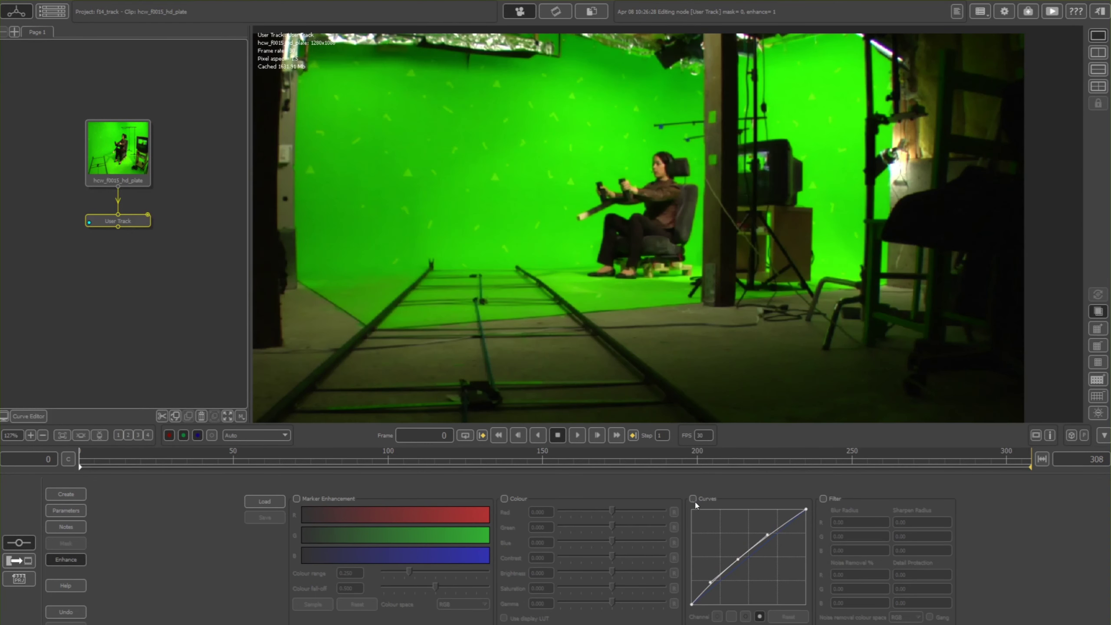
Try a Colour enhancement on the plate with contrast 0.302 and brightness 0.058.
left_click(505, 499)
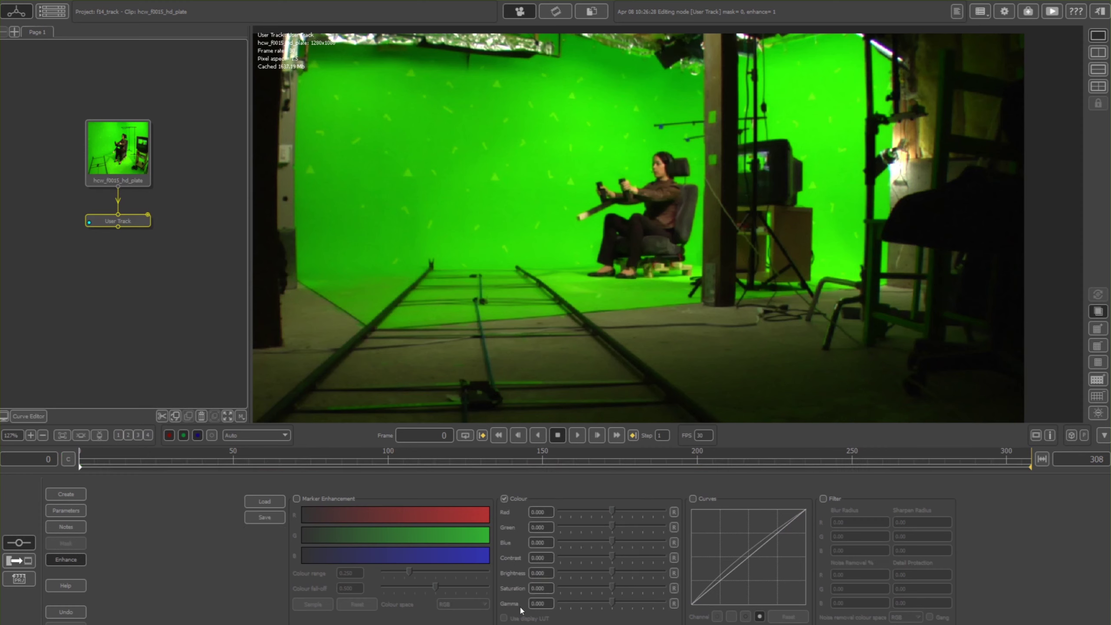
mouse_move(614, 556)
left_mouse_down()
mouse_move(631, 556)
mouse_move(615, 573)
left_mouse_up()
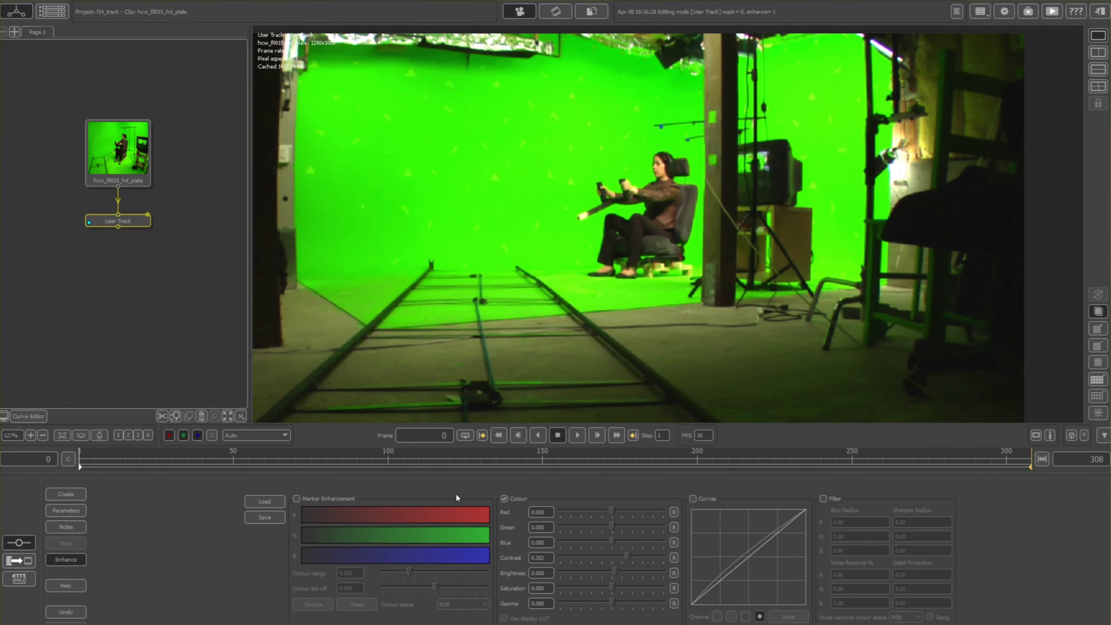
Switch the User Track node from Colour to Marker Enhancement and sample a triangular tape marker on the green wall.
left_click(297, 499)
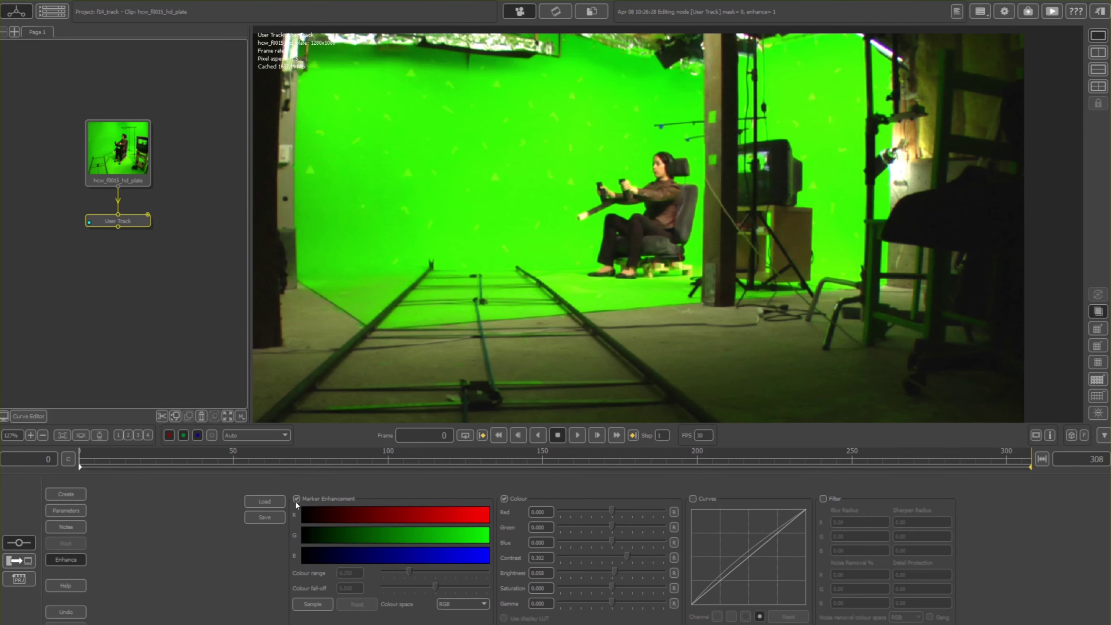
scroll(426, 309, "down", 2)
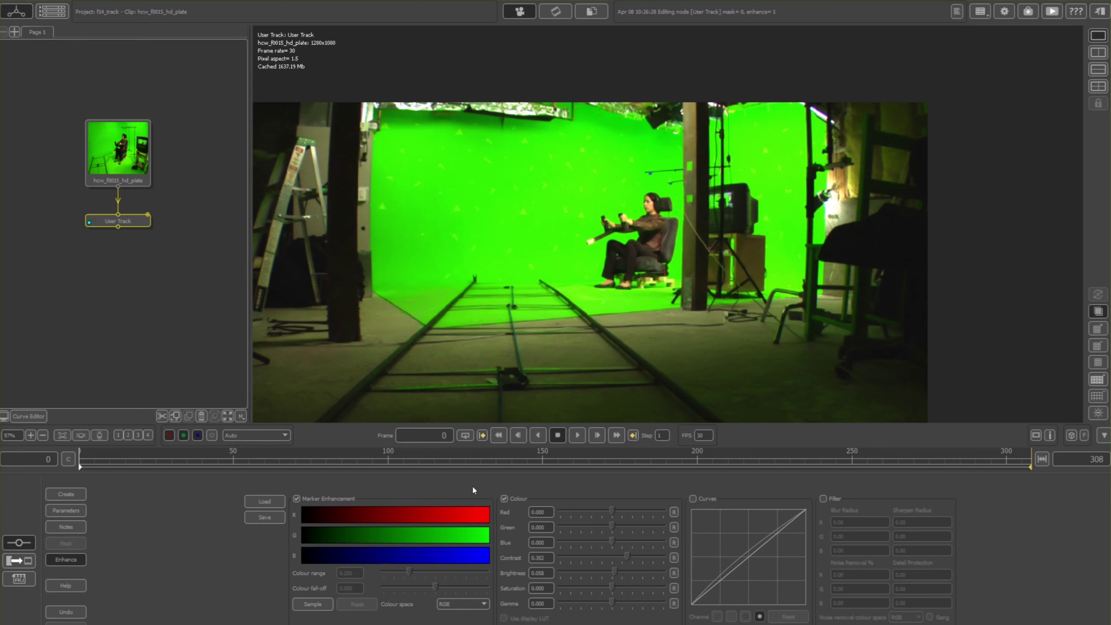
left_click(504, 500)
scroll(540, 325, "up", 4)
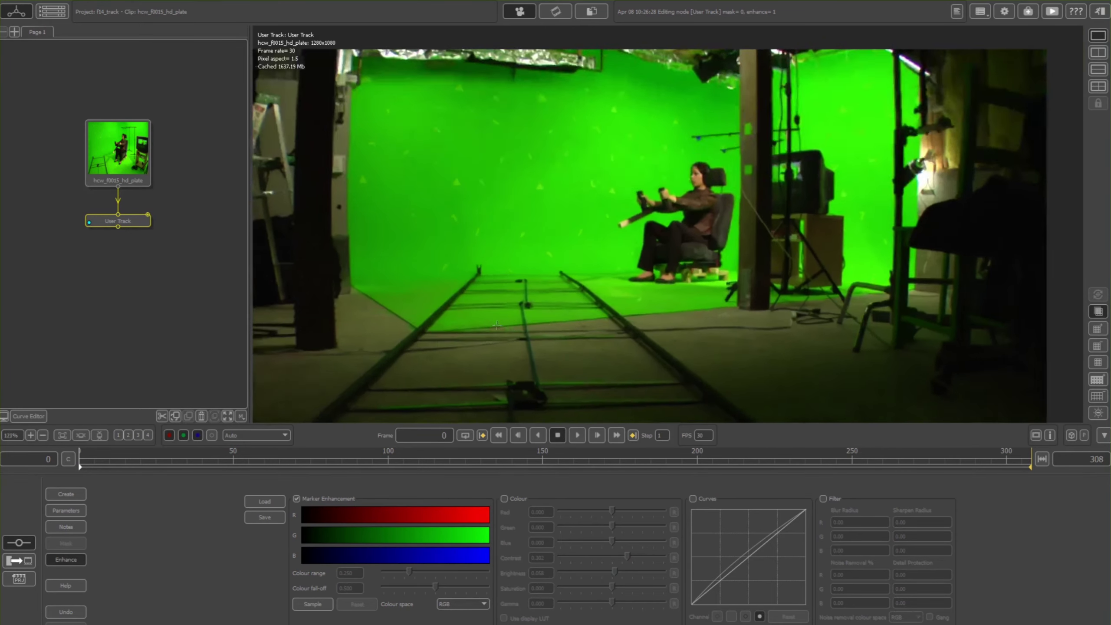
scroll(540, 325, "up", 3)
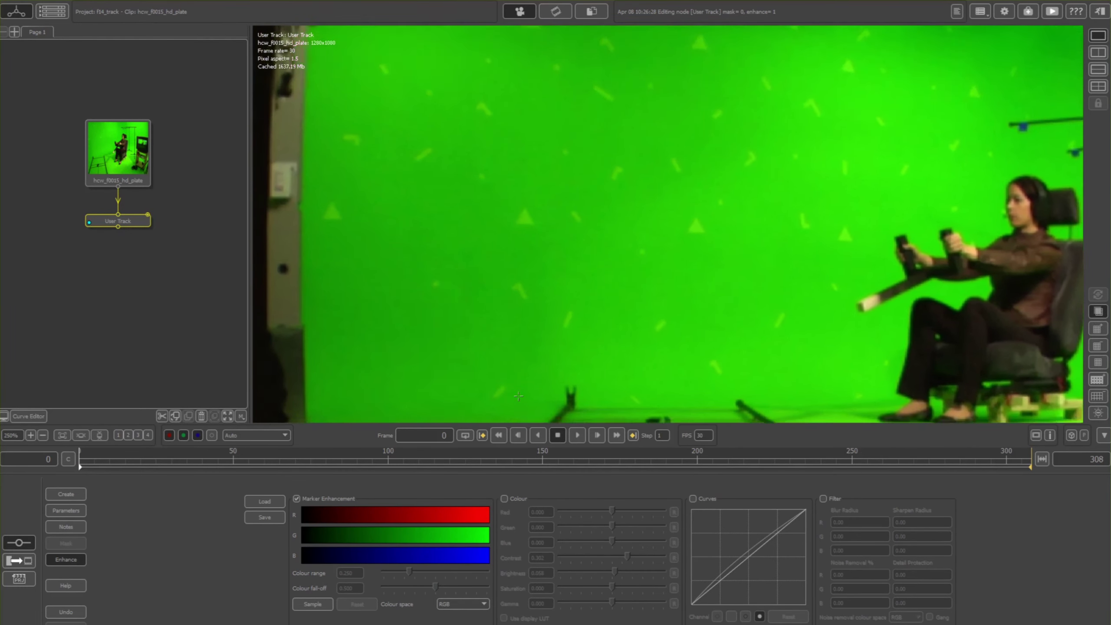
left_click(309, 605)
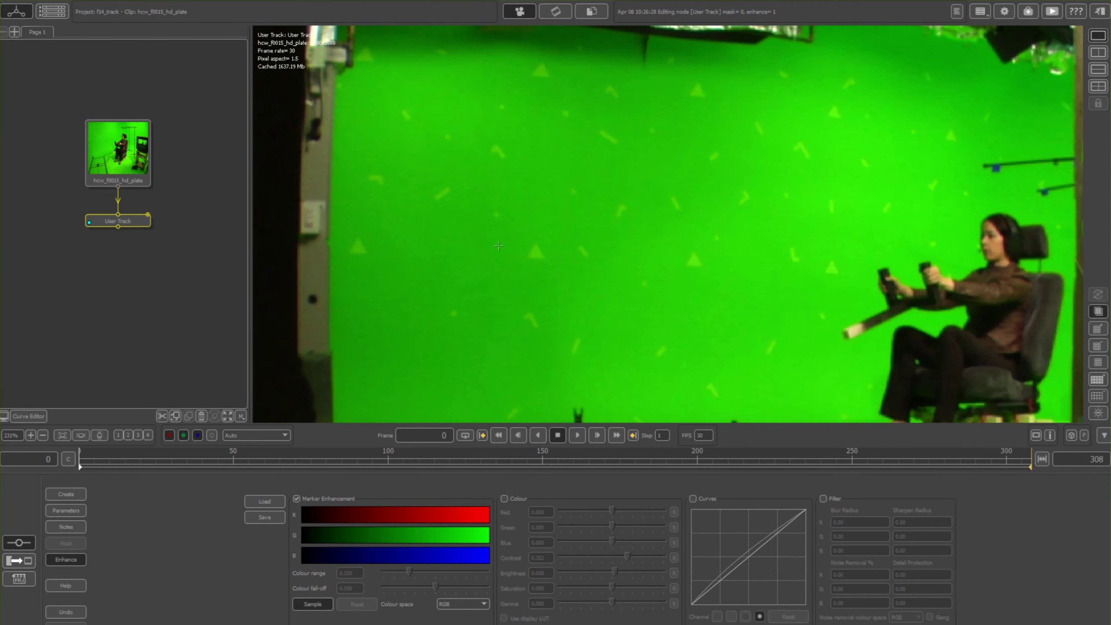
left_click(536, 251)
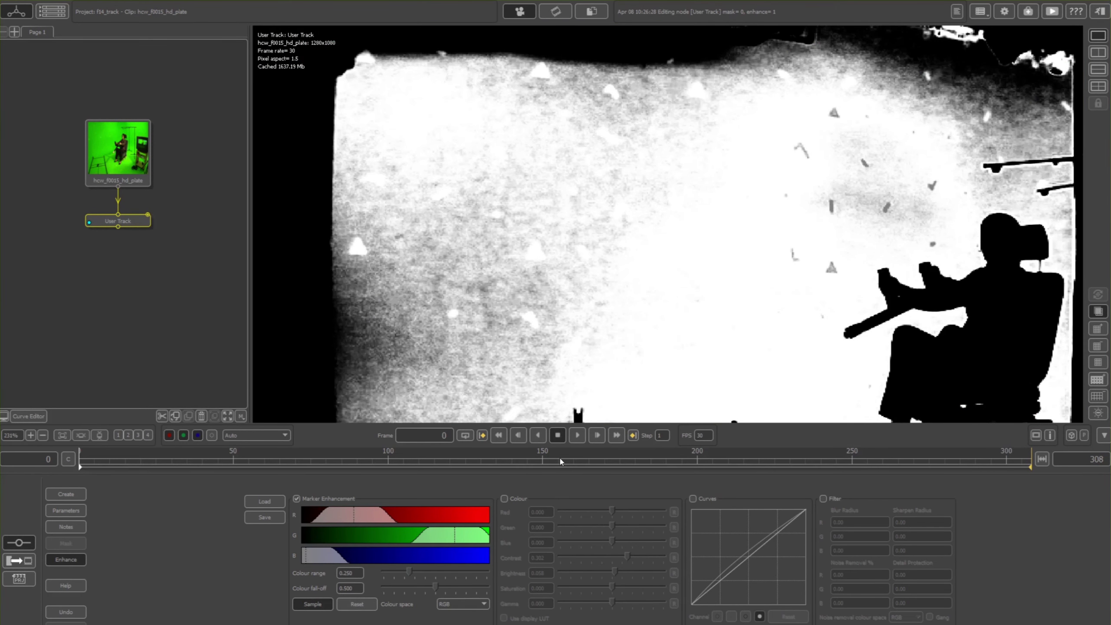
scroll(494, 347, "down", 3)
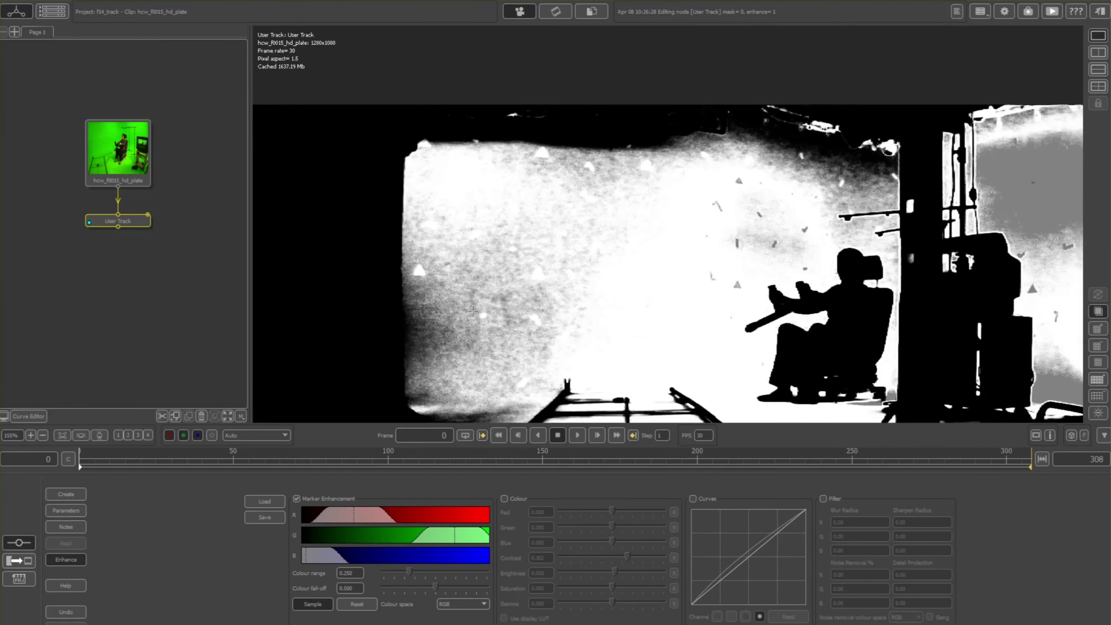
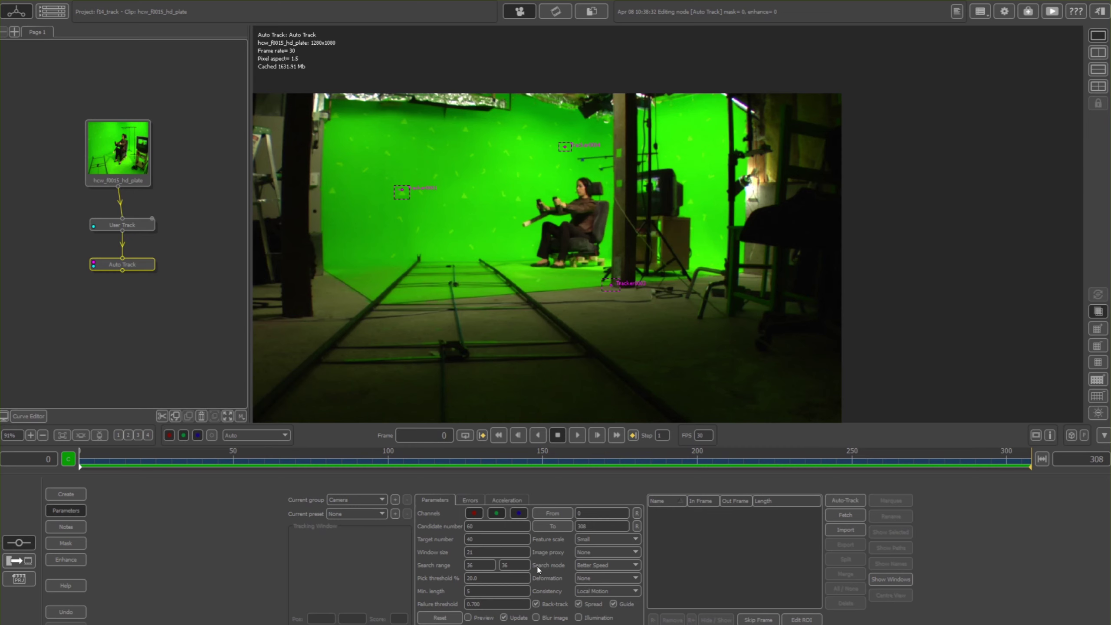
Set the Auto Track search mode to Better Accuracy and review the consistency options against the camera move, keeping Local Motion.
left_click(594, 567)
left_click(579, 582)
left_click(588, 592)
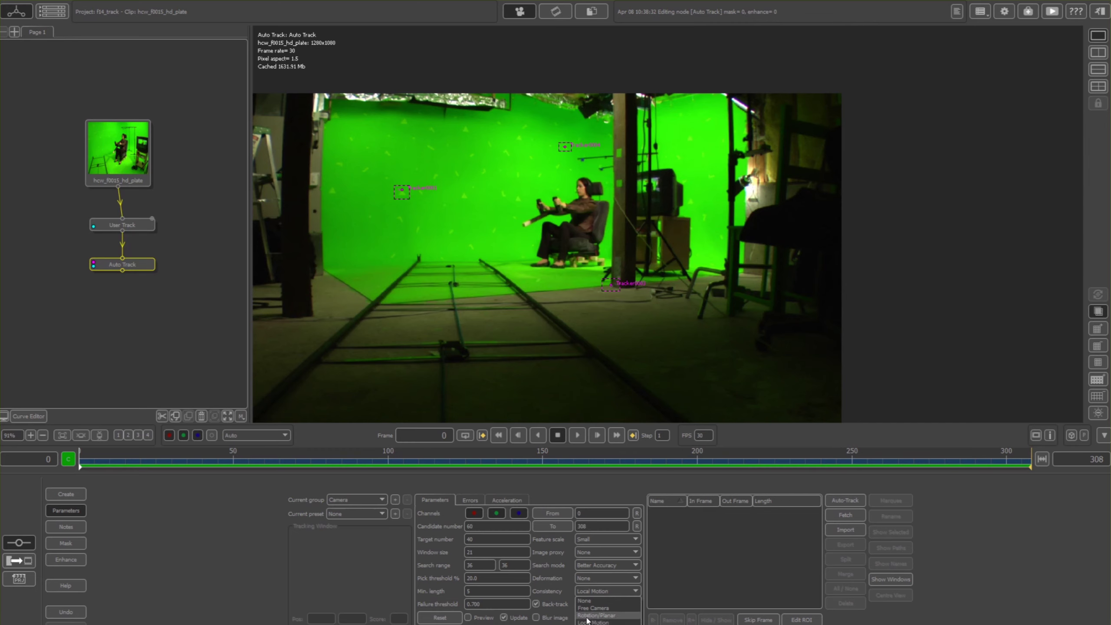
left_click(594, 589)
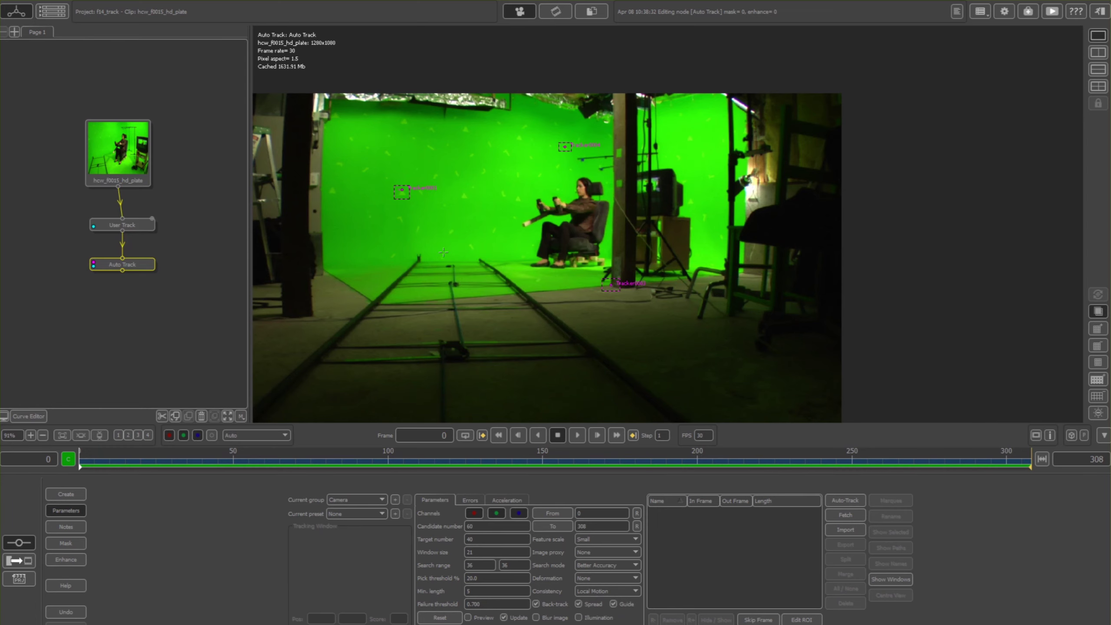
left_click_drag(131, 465, 889, 488)
left_click_drag(665, 478, 29, 381)
left_click(587, 593)
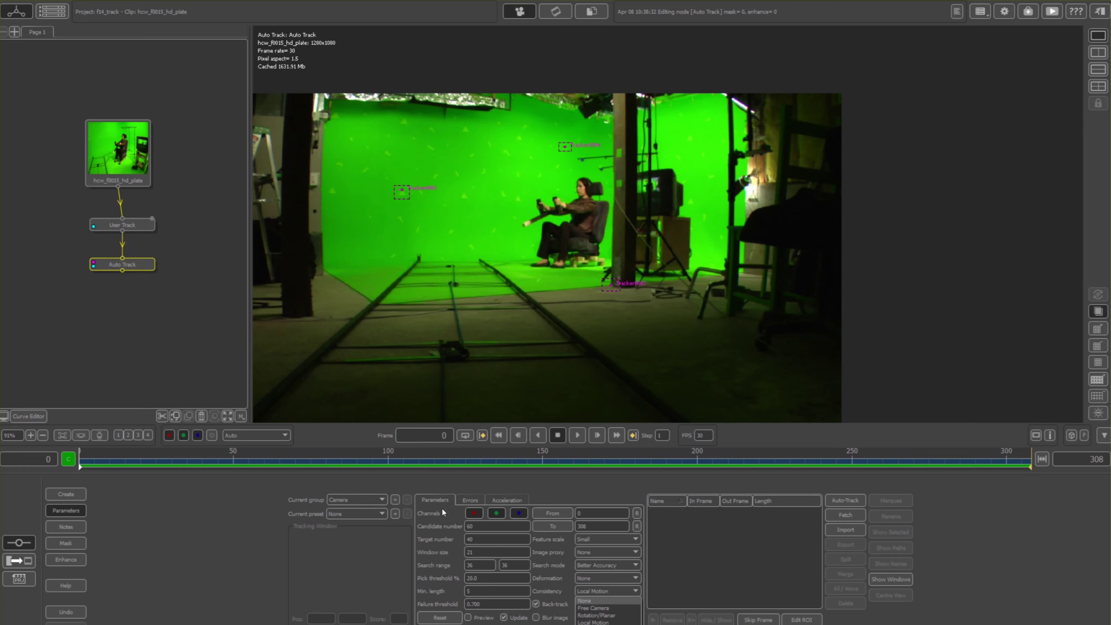
left_click(598, 588)
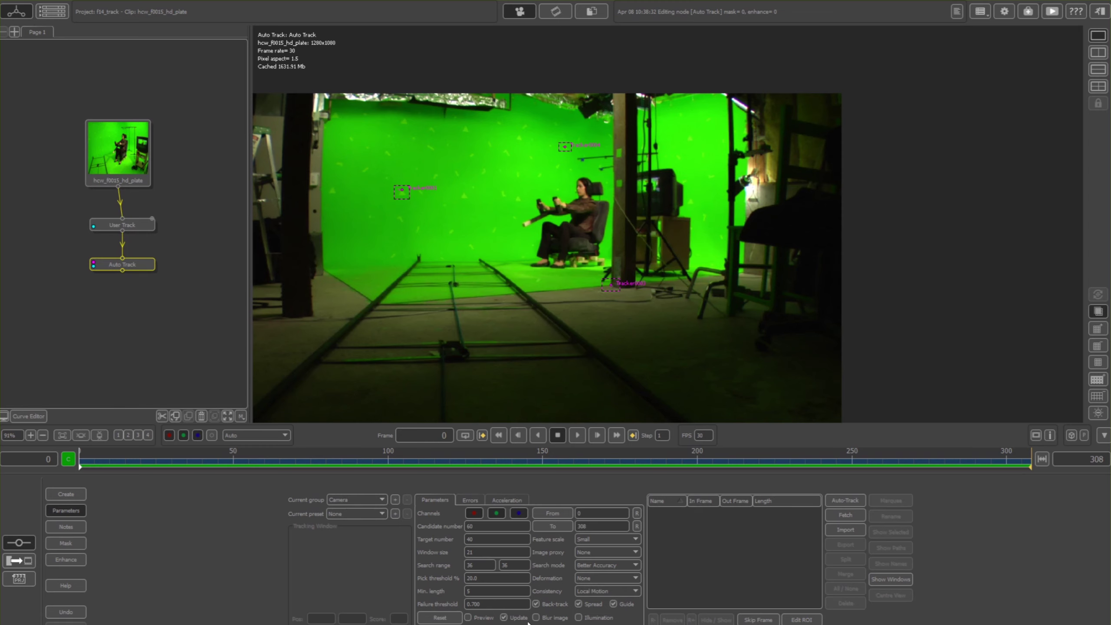
Turn on the feature preview for the auto track and check the candidate points between frames 0 and 108.
left_click(468, 618)
left_click_drag(100, 459, 413, 490)
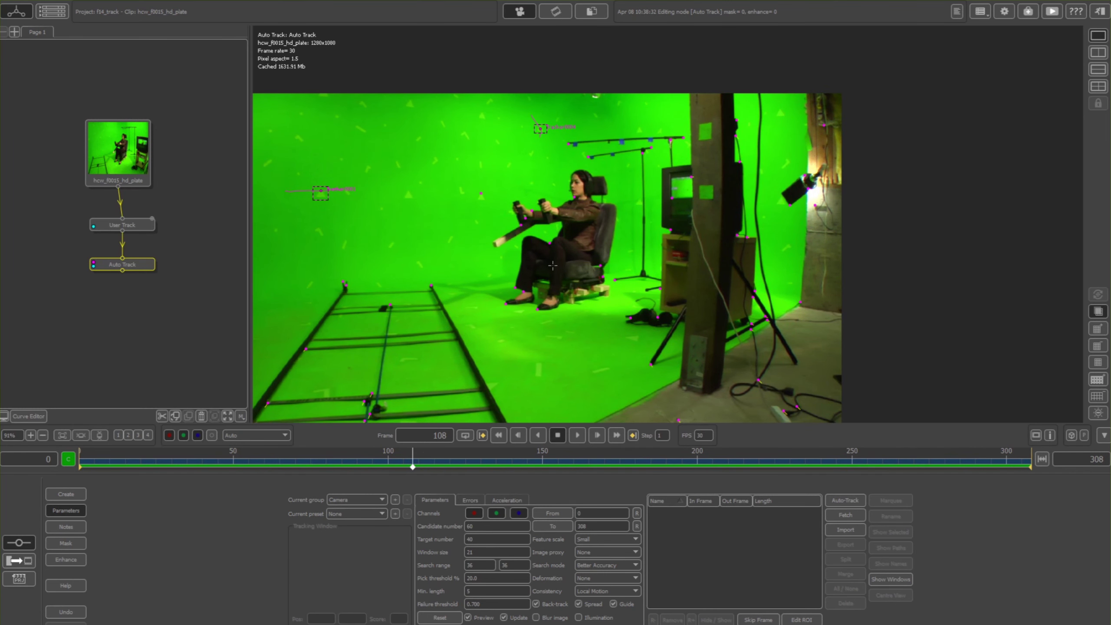
left_click_drag(423, 459, 79, 459)
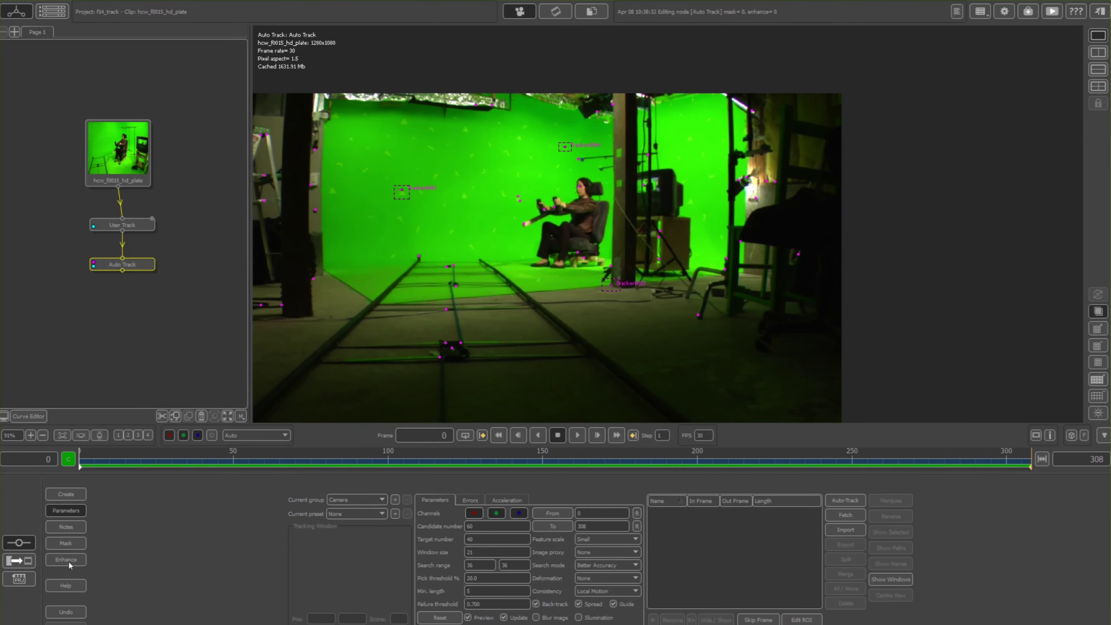
Start a Bezier Roto mask on the Auto Track node.
left_click(66, 543)
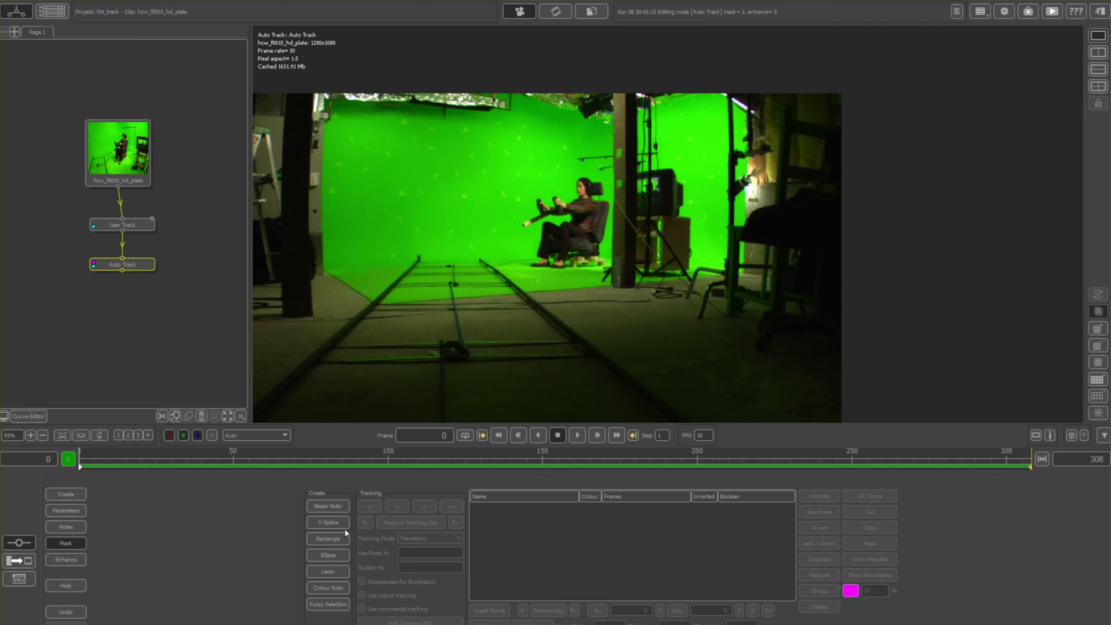
left_click(328, 506)
left_click(555, 12)
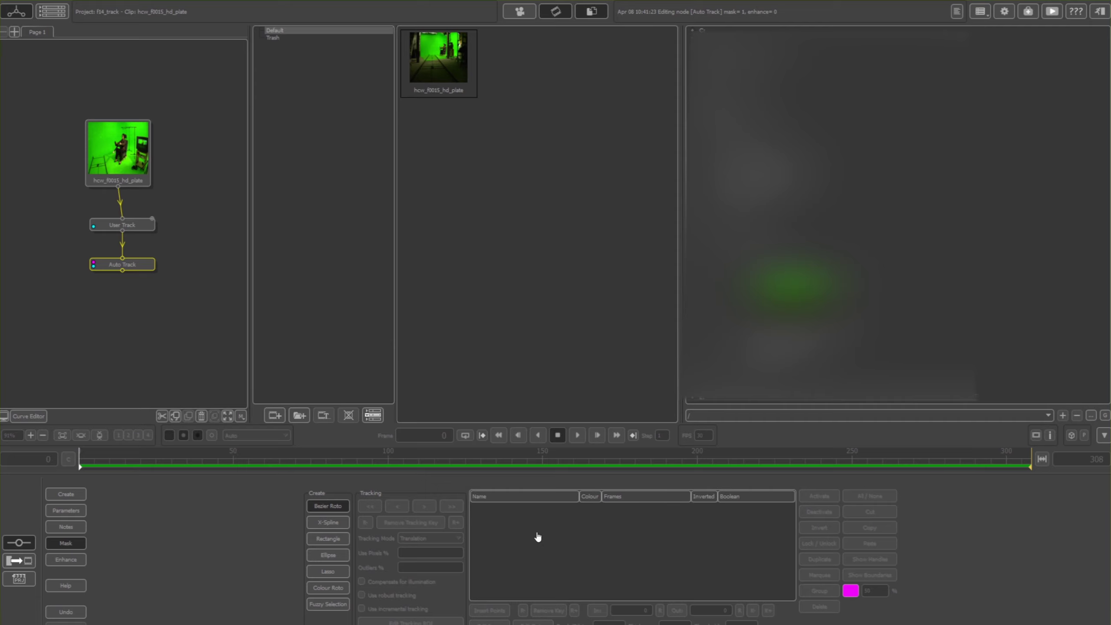
left_click(555, 12)
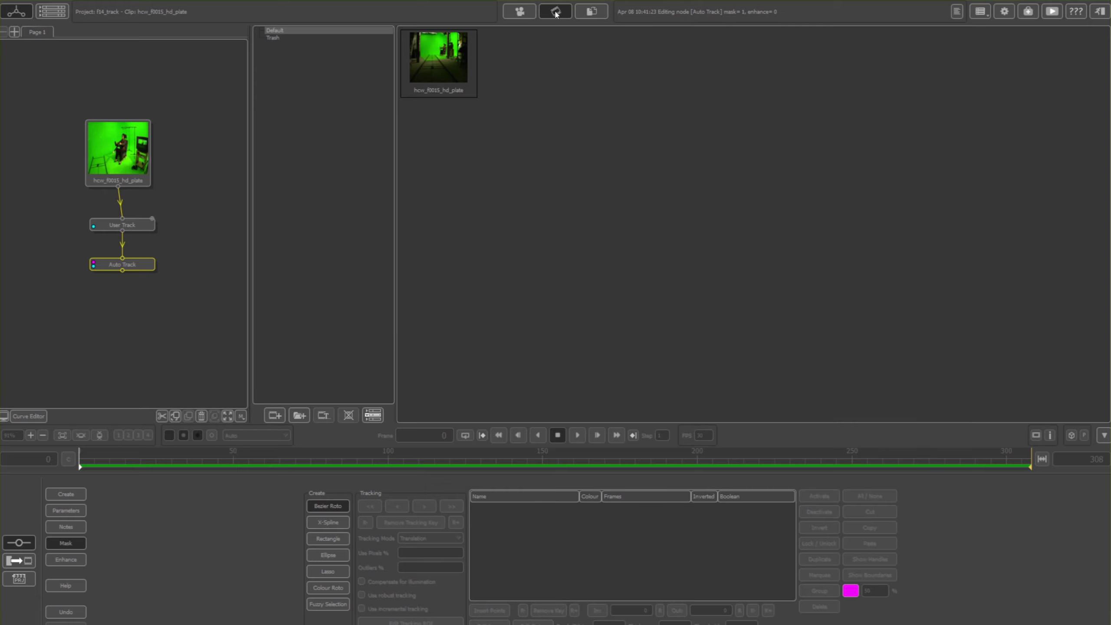
left_click(523, 13)
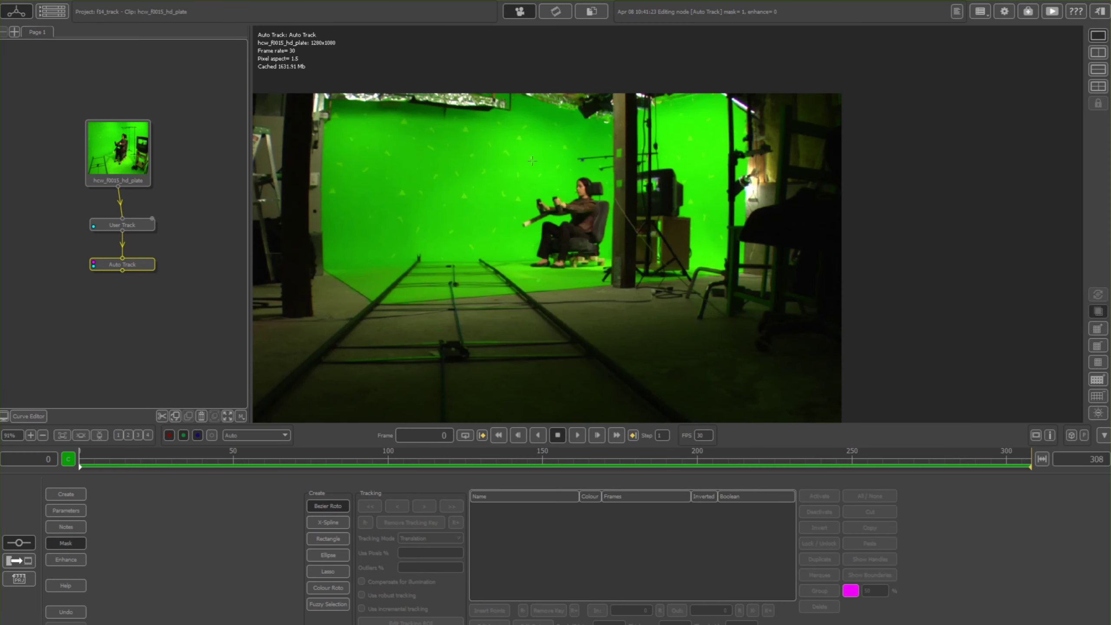
Draw a closed roto shape loosely around the seated actress and her chair at frame 0.
scroll(532, 160, "up", 5)
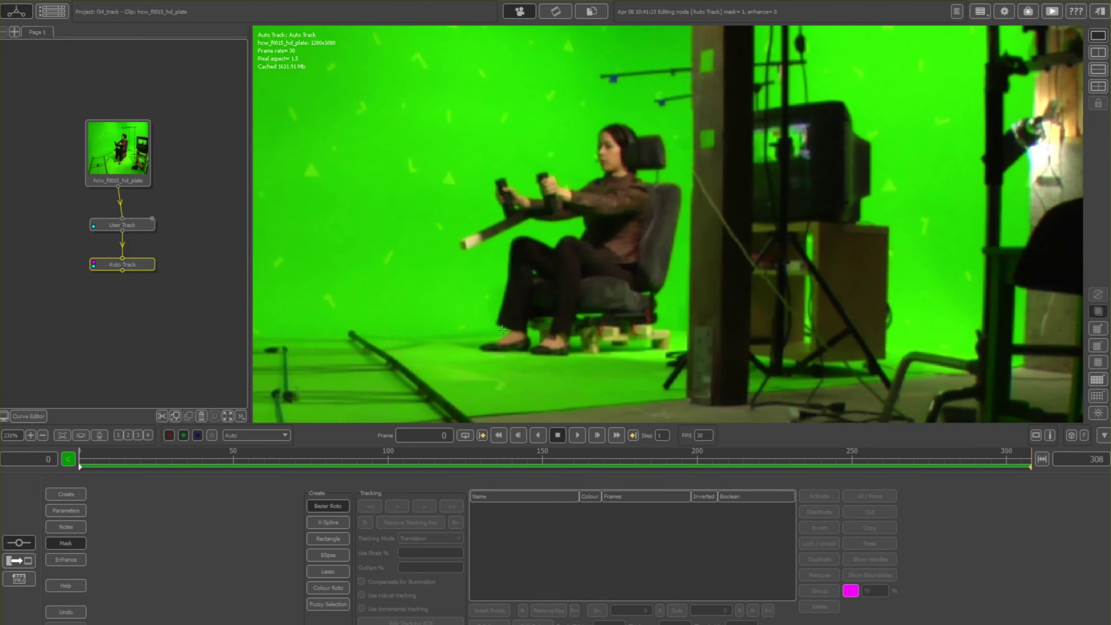
left_click(518, 359)
left_click(472, 355)
left_click(452, 224)
left_click(552, 124)
left_click(666, 118)
left_click(673, 195)
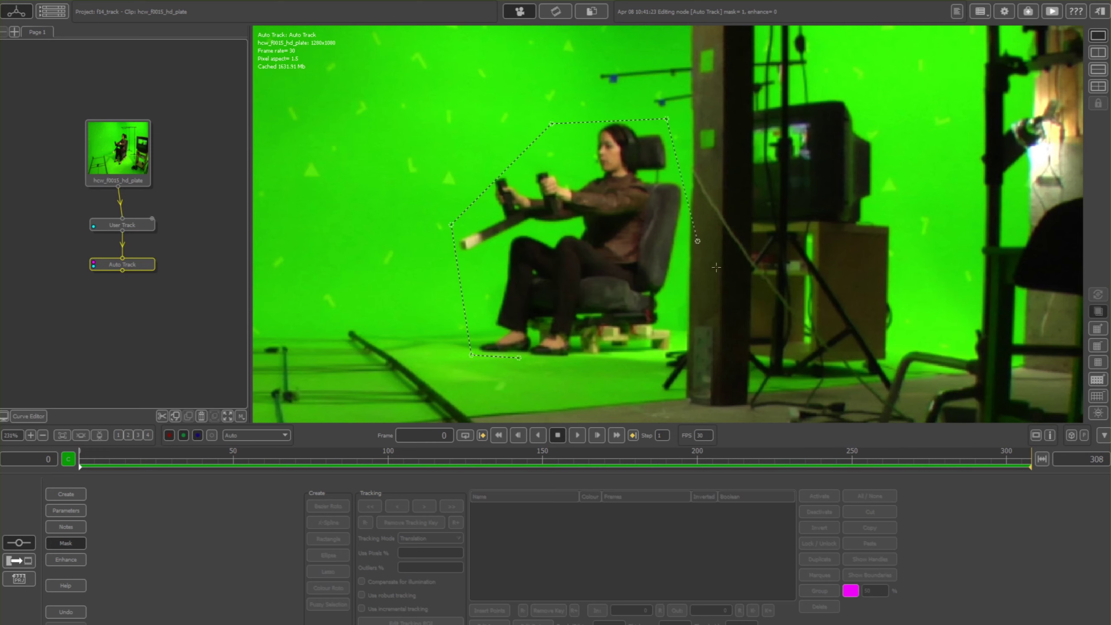
left_click(693, 238)
left_click(668, 359)
left_click(518, 357)
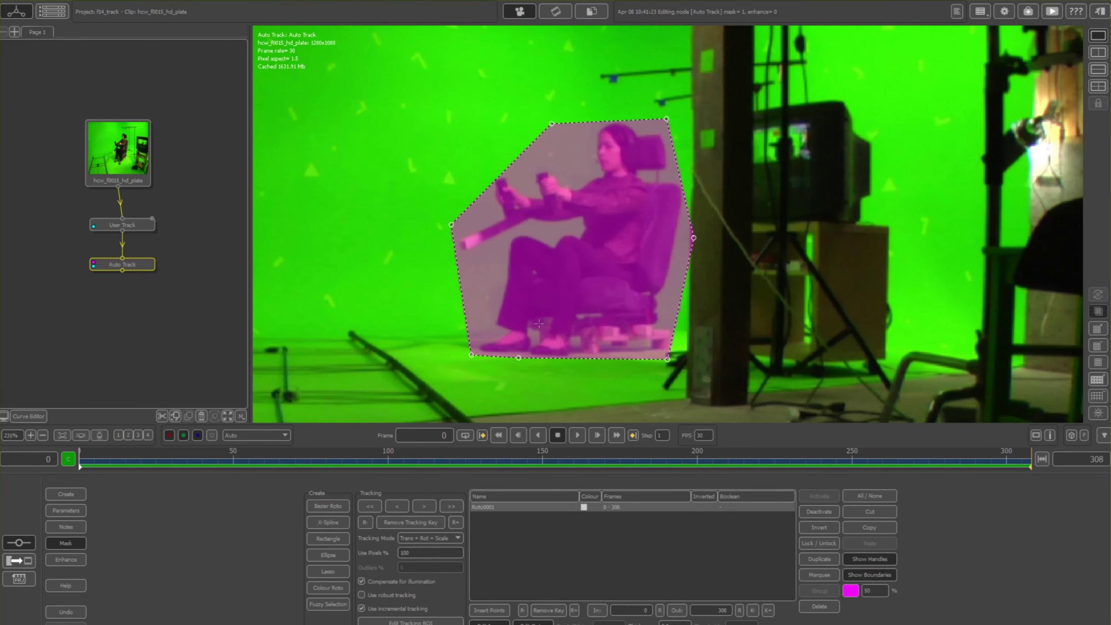
Examine how the roto mask fits the actress at frame 187.
scroll(524, 333, "down", 3)
left_click_drag(177, 469, 656, 459)
scroll(745, 256, "up", 4)
scroll(745, 256, "down", 6)
scroll(604, 393, "up", 2)
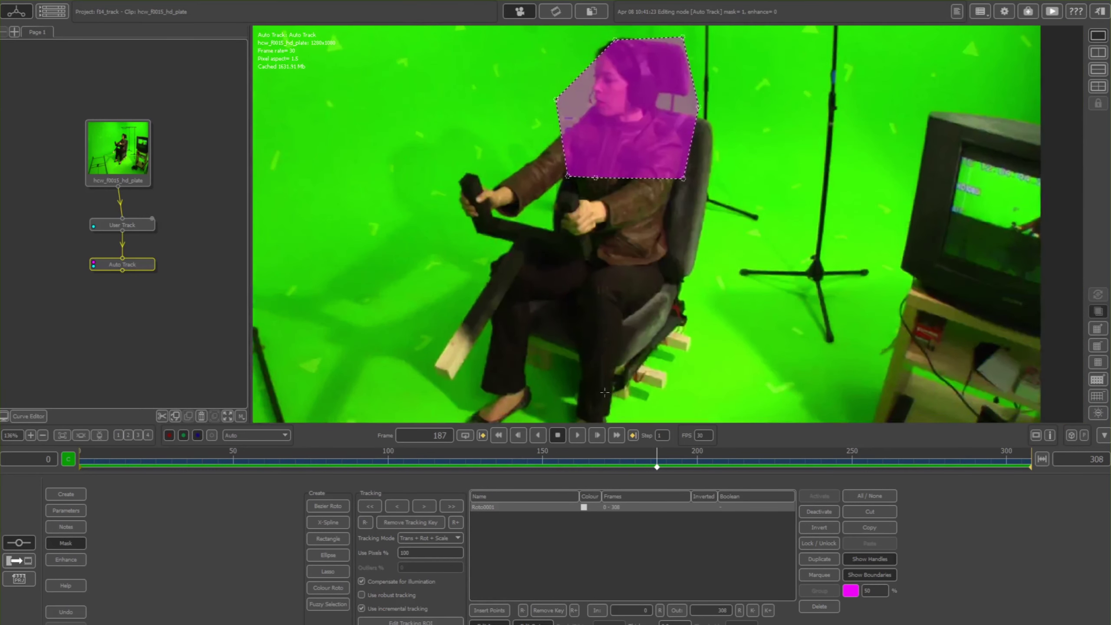
scroll(619, 306, "down", 2)
At frame 234, reshape the roto mask to enclose the actress, her hands and the chair down past the lower image edge.
left_click_drag(658, 460, 802, 460)
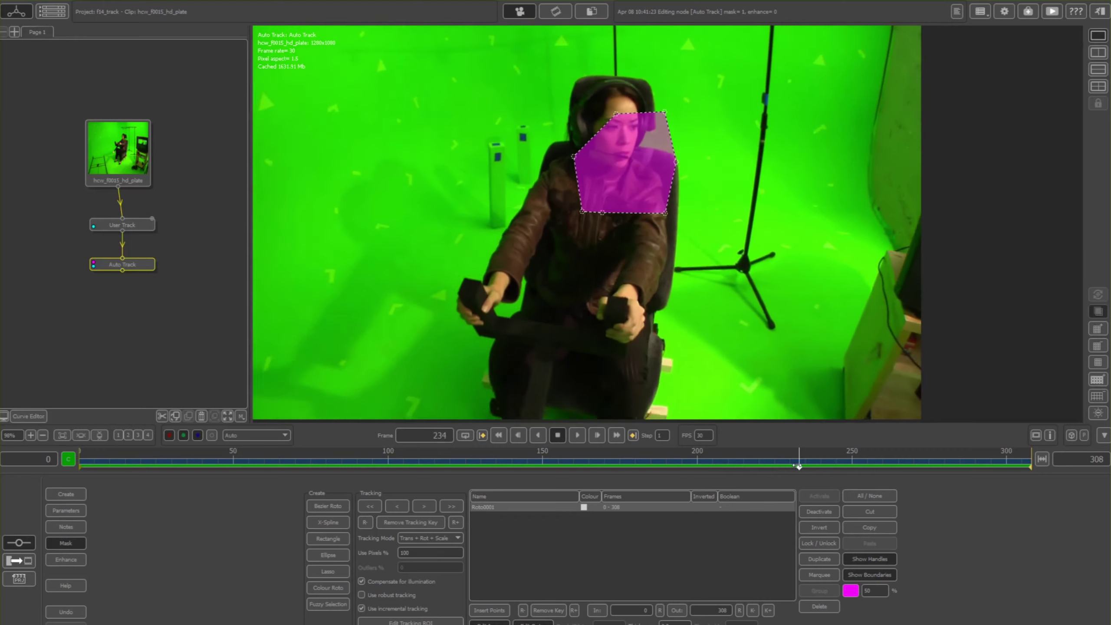
scroll(437, 399, "down", 4)
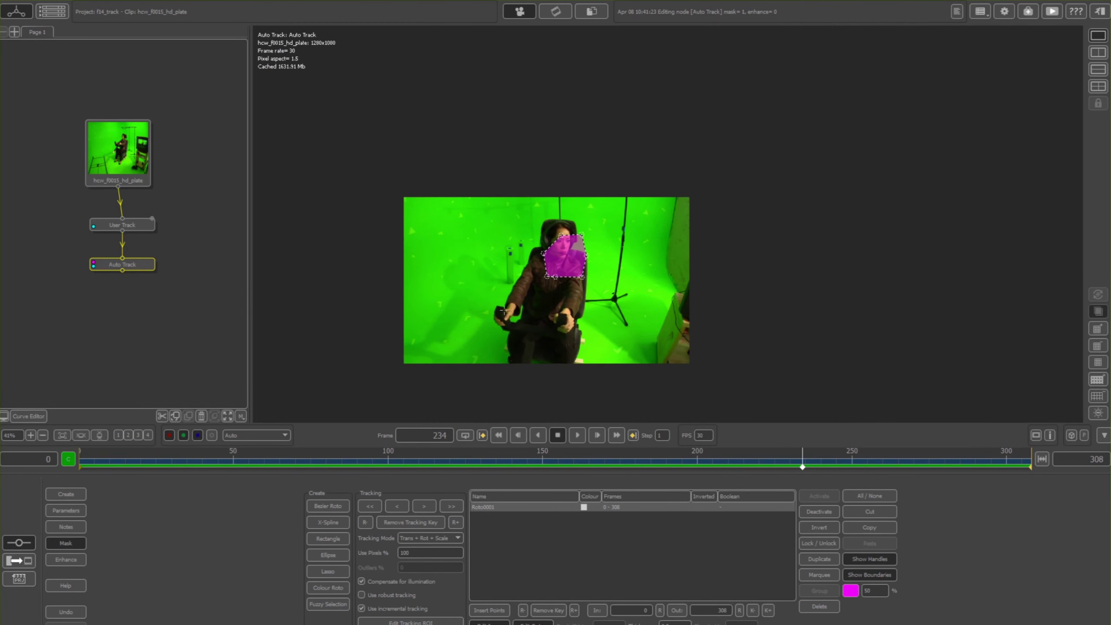
scroll(543, 252, "up", 3)
scroll(542, 252, "up", 1)
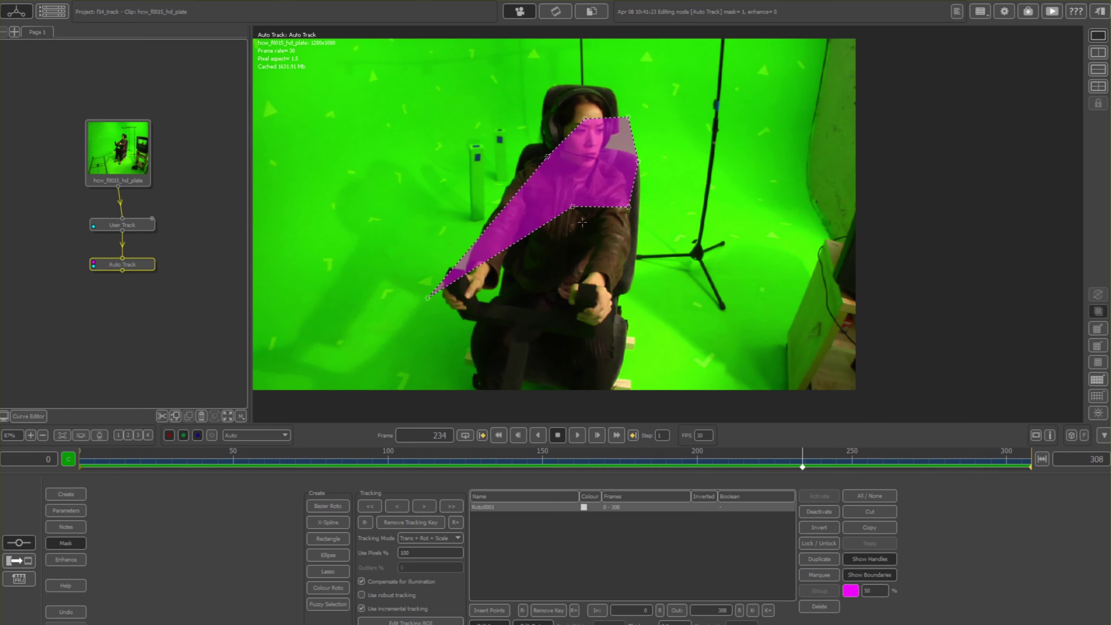
left_click_drag(478, 399, 484, 392)
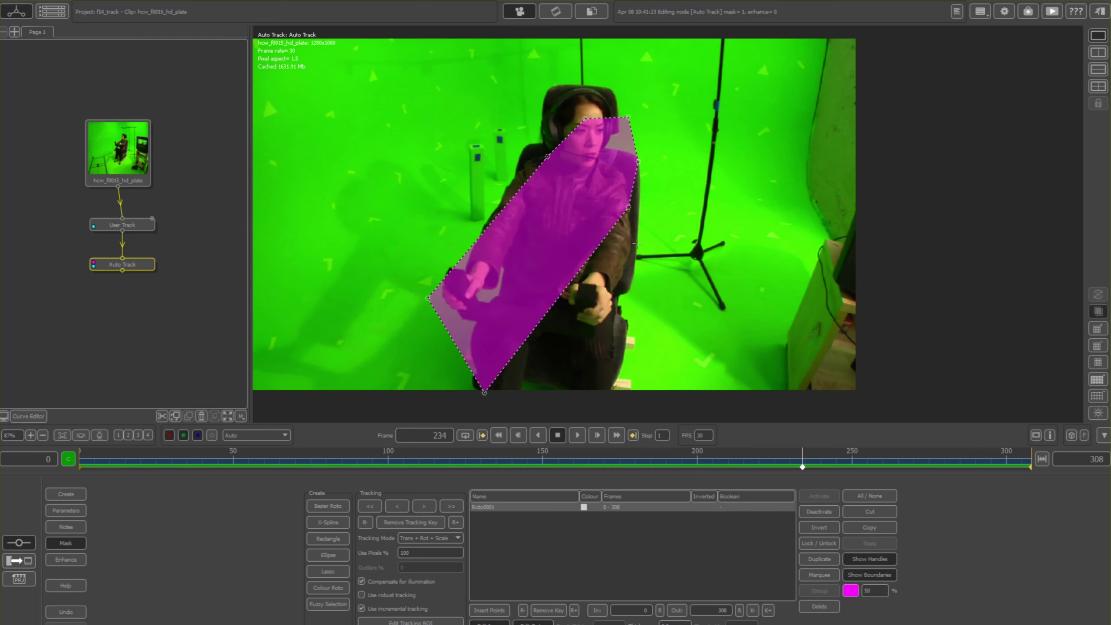
left_click_drag(629, 207, 641, 399)
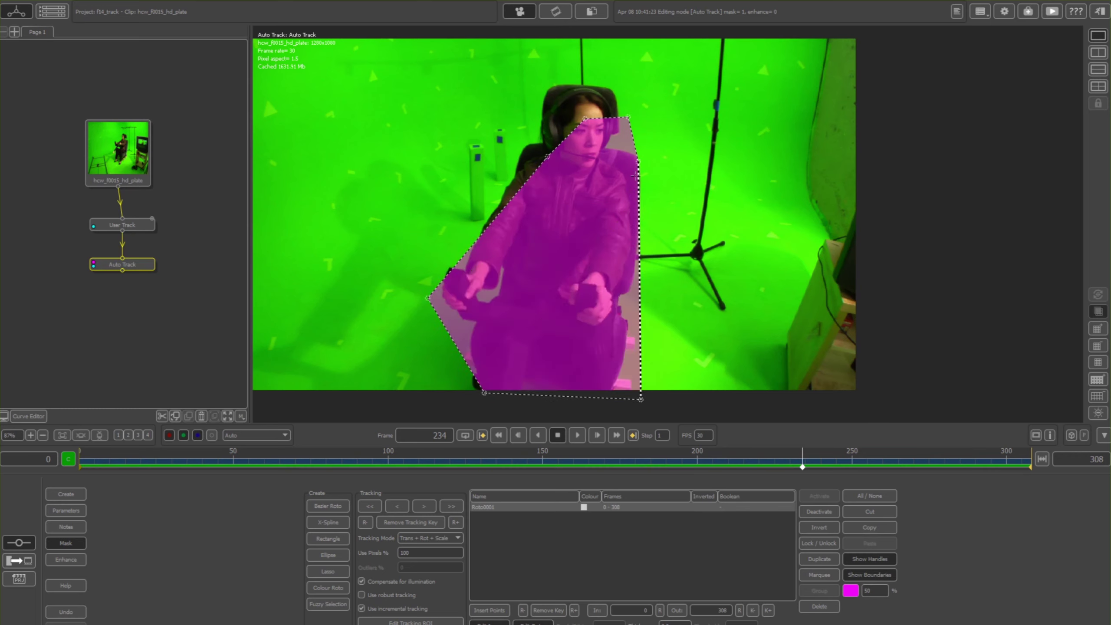
left_click_drag(640, 160, 643, 166)
left_click_drag(585, 118, 549, 81)
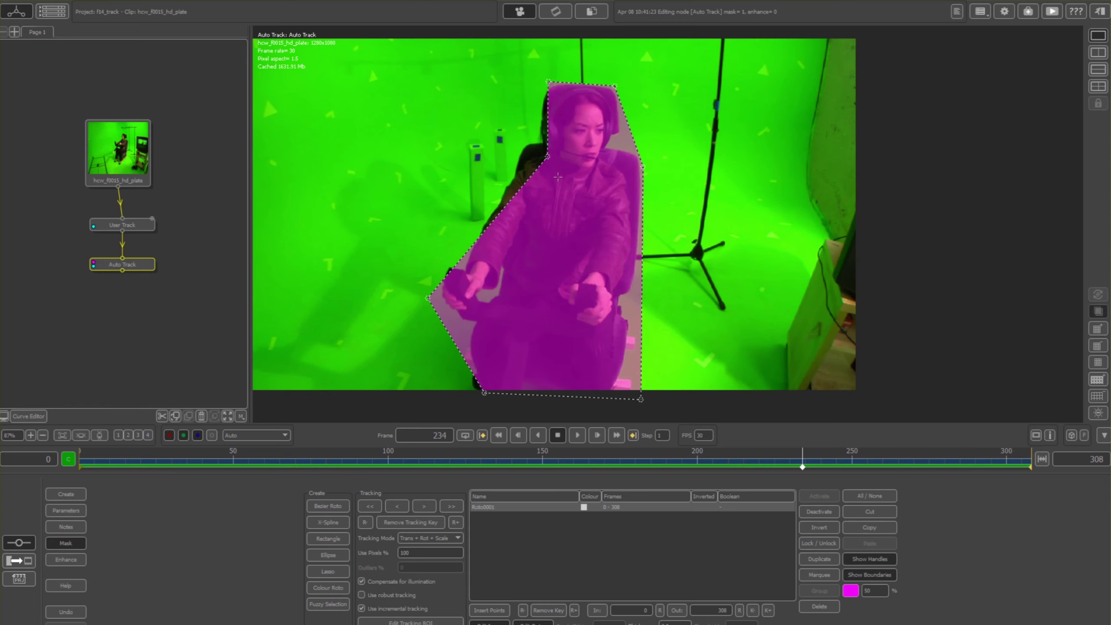
left_click_drag(548, 155, 516, 160)
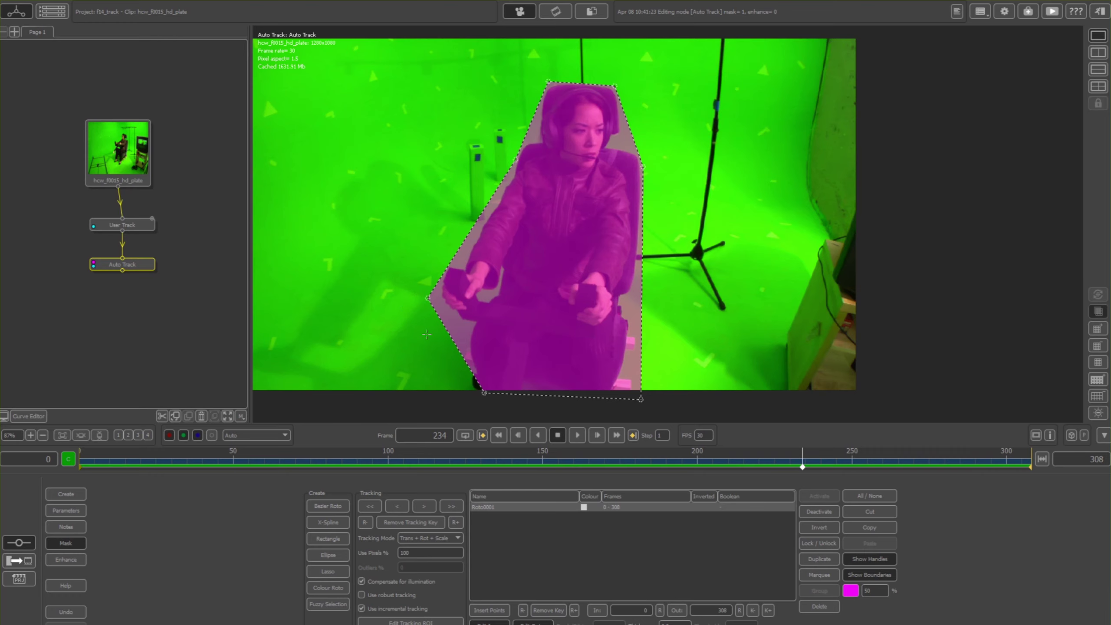
left_click_drag(428, 298, 431, 283)
left_click_drag(484, 393, 458, 403)
Check the mask between its keyframes and, at frame 115, tighten its points around the actress, her feet and the chair.
left_click_drag(803, 468, 19, 471)
left_click_drag(453, 468, 406, 466)
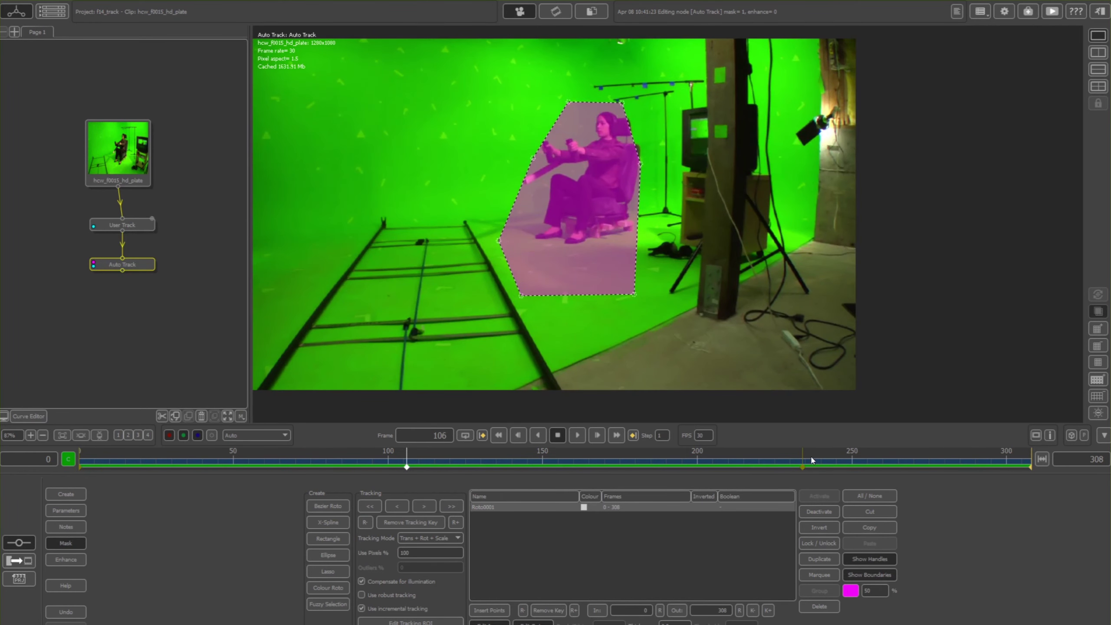
left_click_drag(602, 451, 435, 486)
scroll(579, 218, "down", 5)
scroll(586, 227, "up", 6)
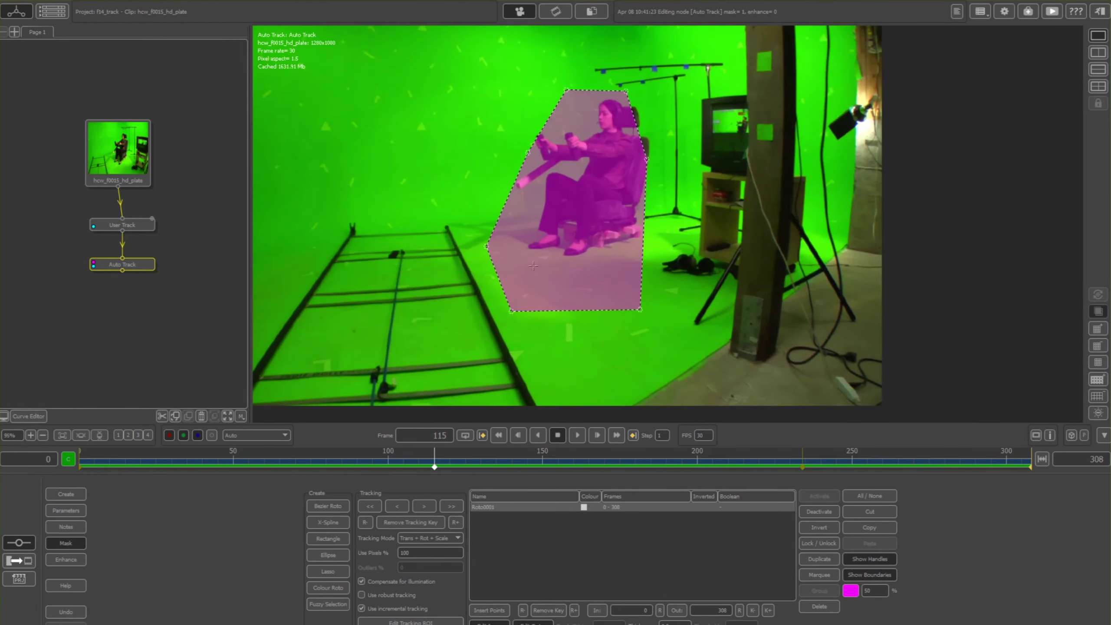
left_click_drag(511, 312, 553, 263)
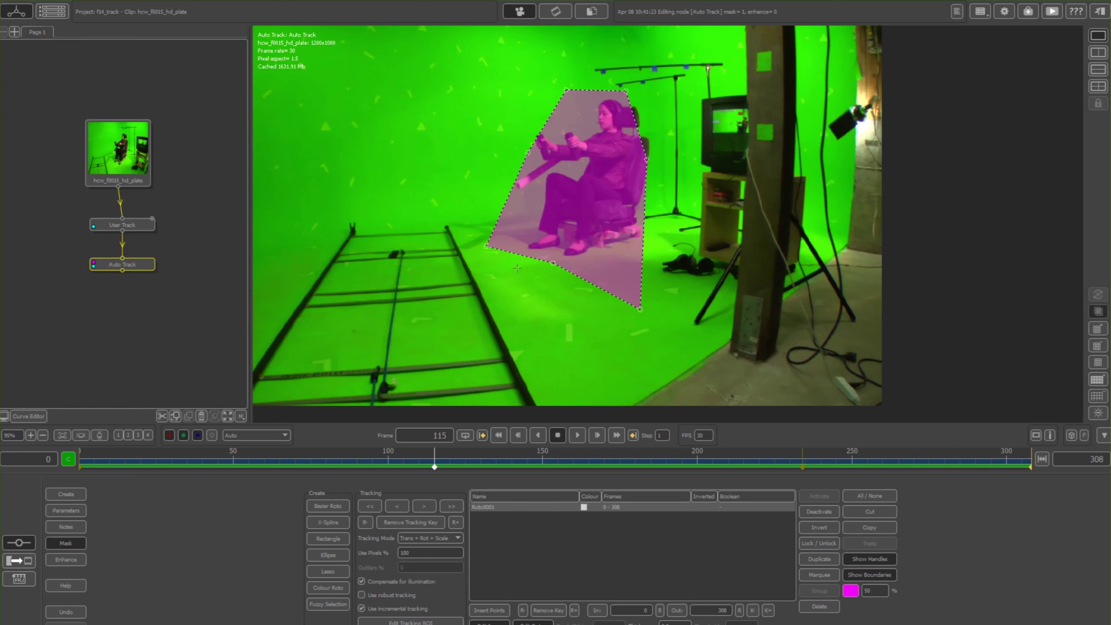
left_click_drag(483, 246, 499, 218)
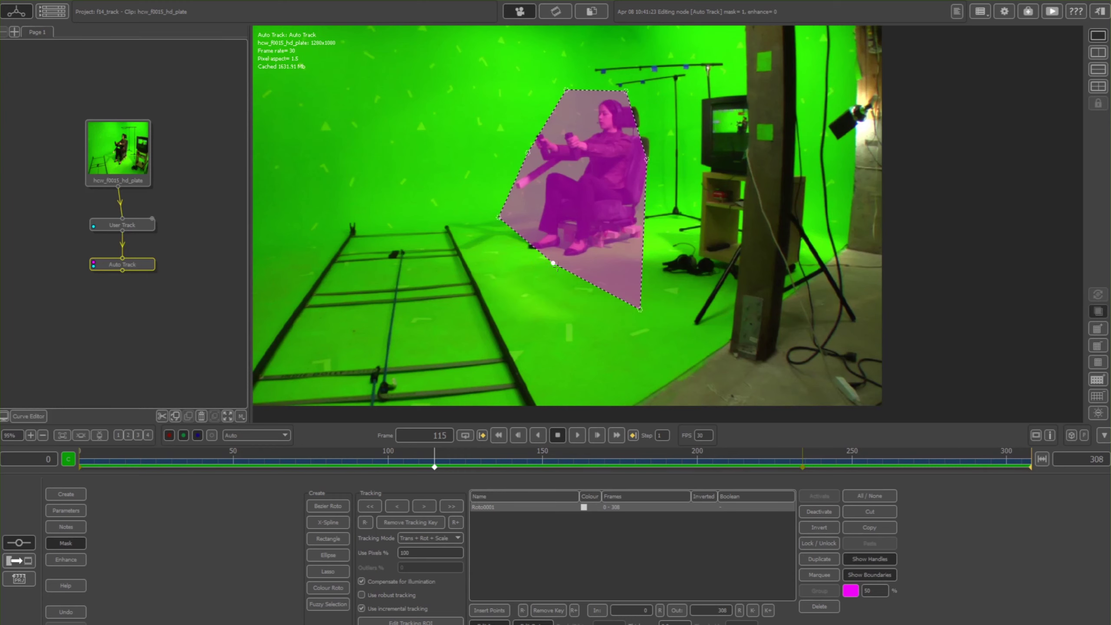
left_click_drag(542, 266, 523, 255)
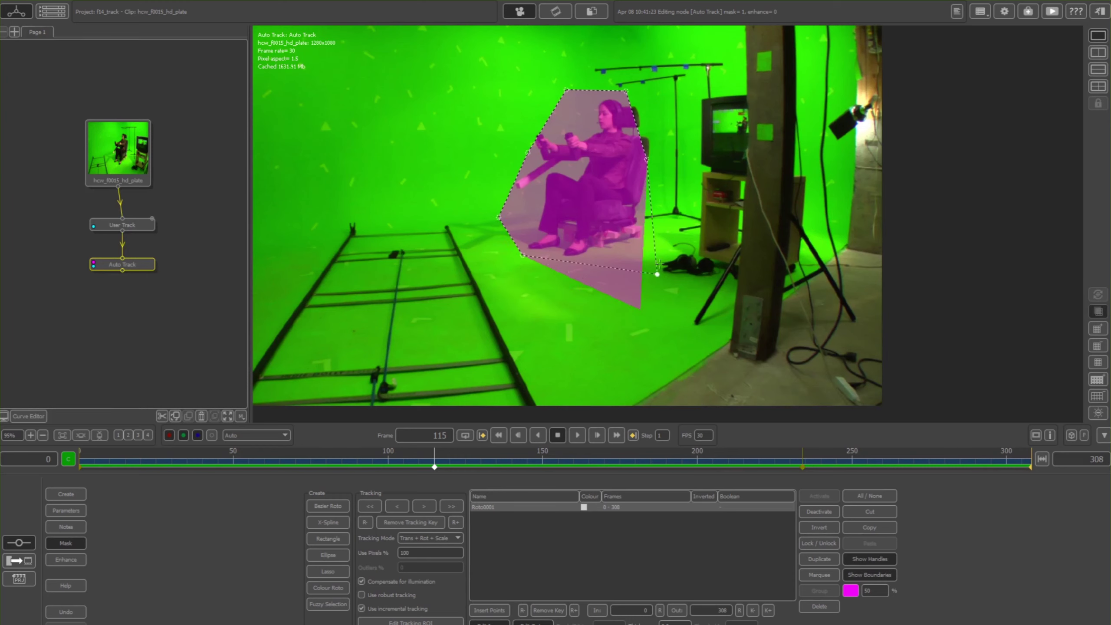
left_click_drag(647, 262, 621, 269)
left_click_drag(647, 159, 658, 144)
left_click_drag(650, 247, 648, 247)
mouse_move(523, 255)
left_mouse_down()
mouse_move(551, 266)
mouse_move(539, 266)
left_mouse_up()
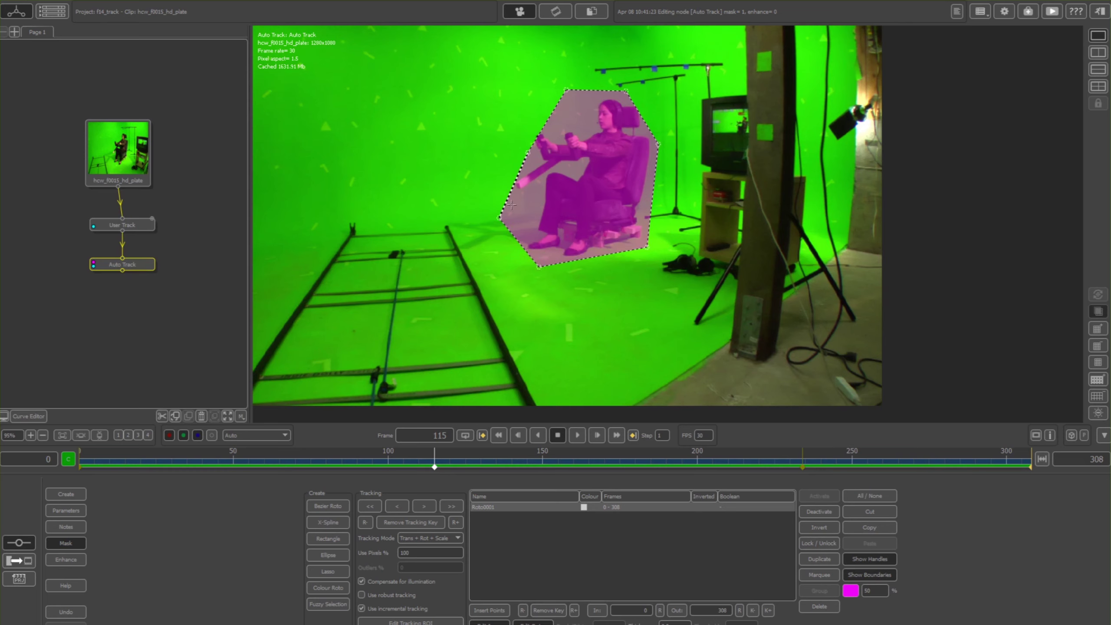
At frame 115, tighten the mask's points around the actress's hands, her head and the chair's headrest.
left_click_drag(526, 147, 529, 139)
left_click_drag(568, 91, 619, 88)
left_click_drag(658, 144, 657, 114)
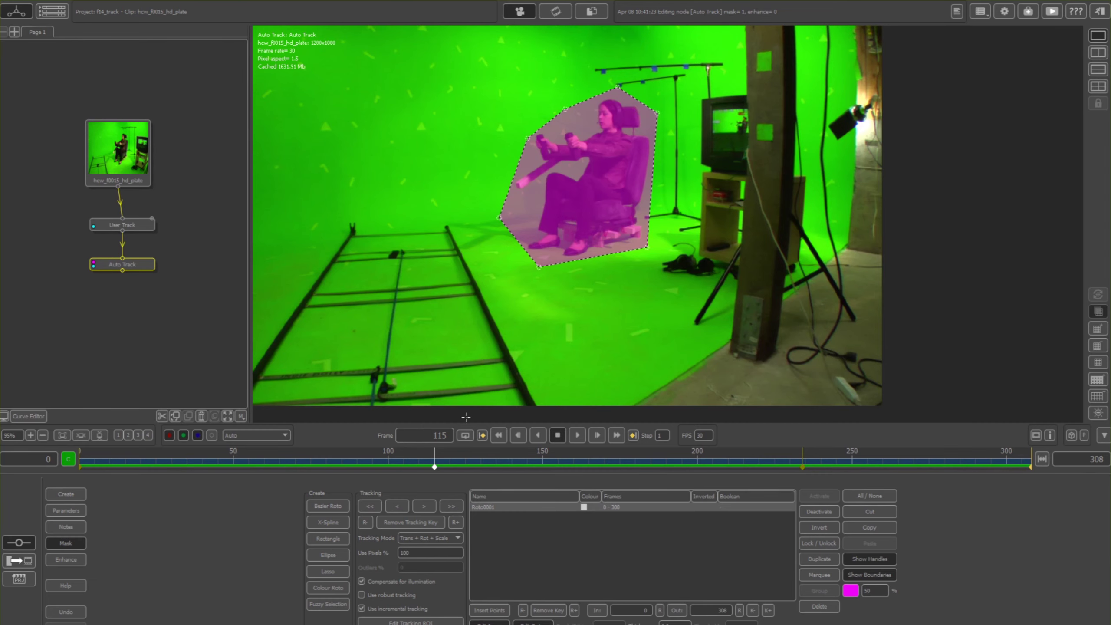
At frame 178, reshape the mask to enclose the actress's feet, hands and head and the chair's back.
left_click_drag(444, 461, 629, 465)
scroll(468, 311, "down", 1)
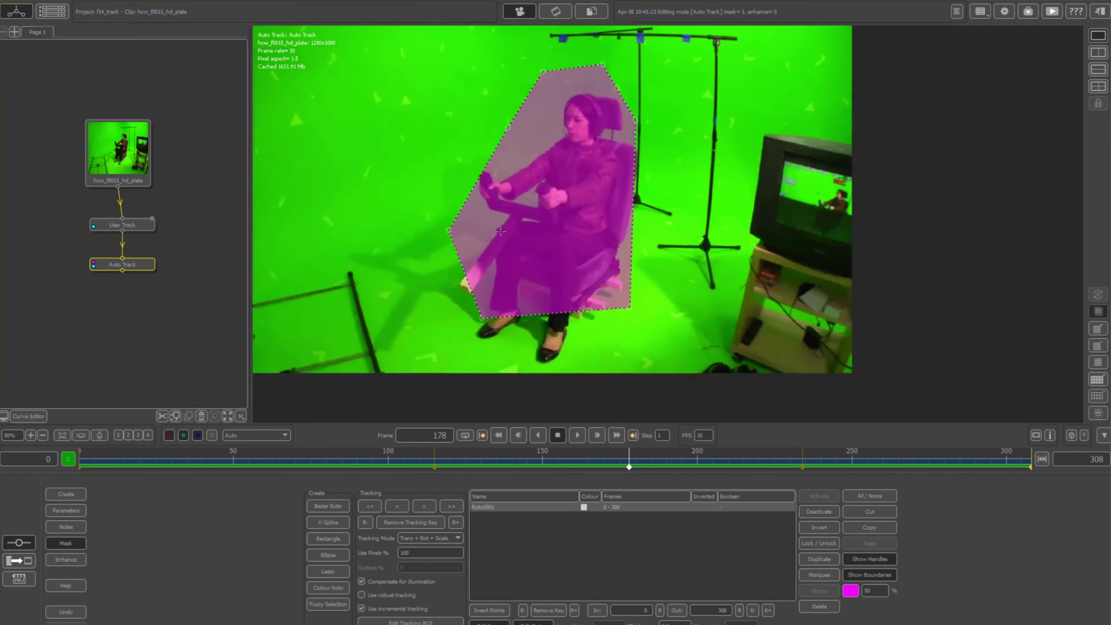
left_click_drag(469, 311, 457, 343)
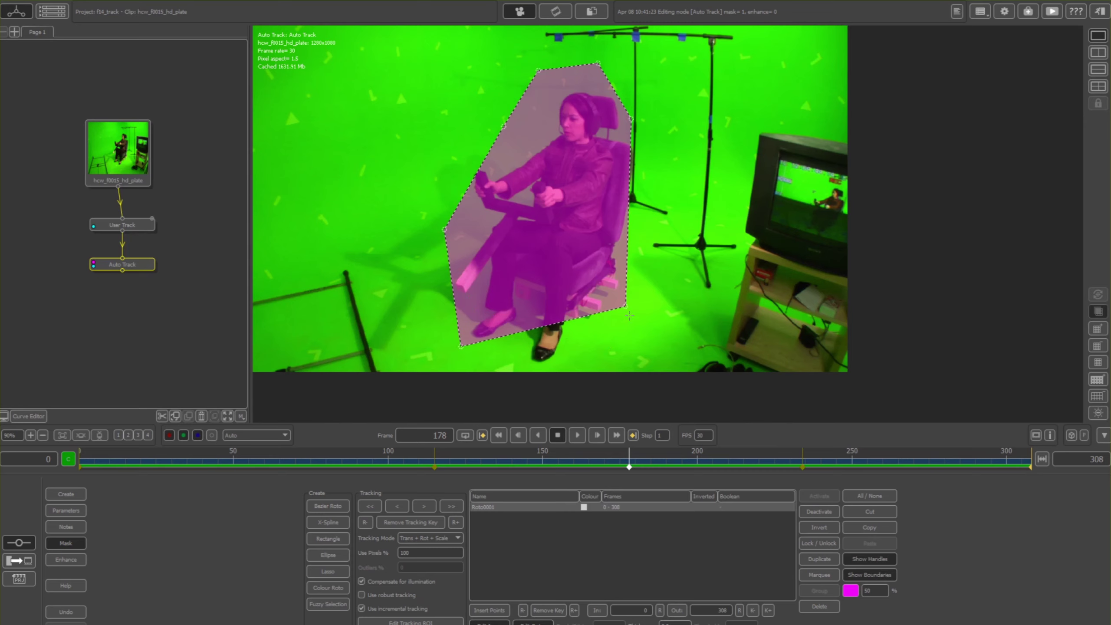
left_click_drag(627, 306, 567, 372)
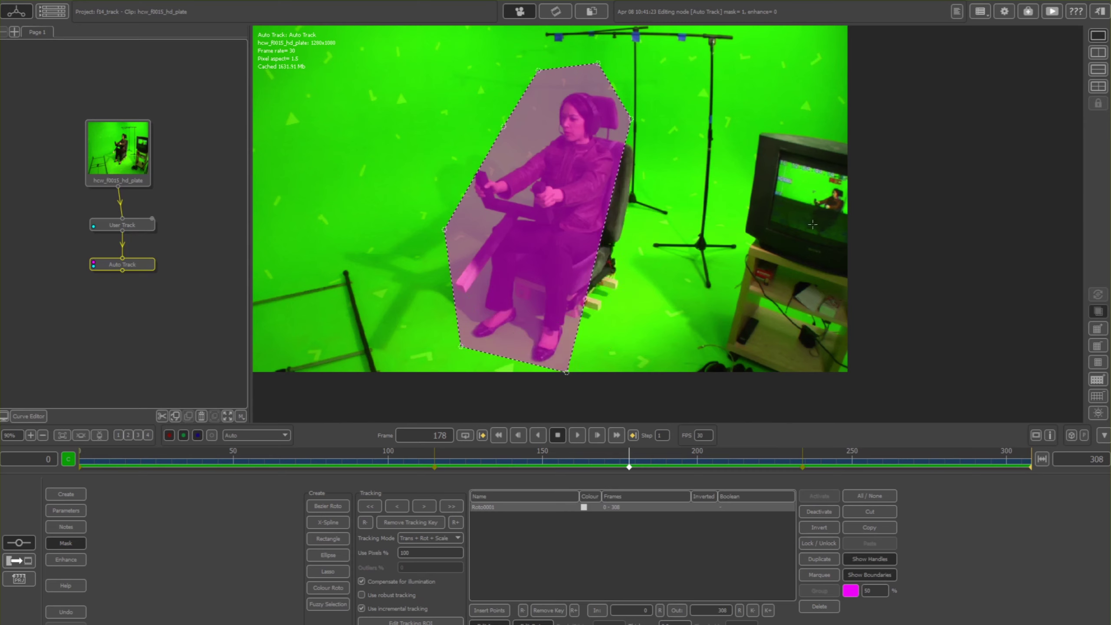
left_click_drag(632, 118, 648, 183)
left_click_drag(602, 69, 626, 94)
left_click_drag(538, 70, 570, 84)
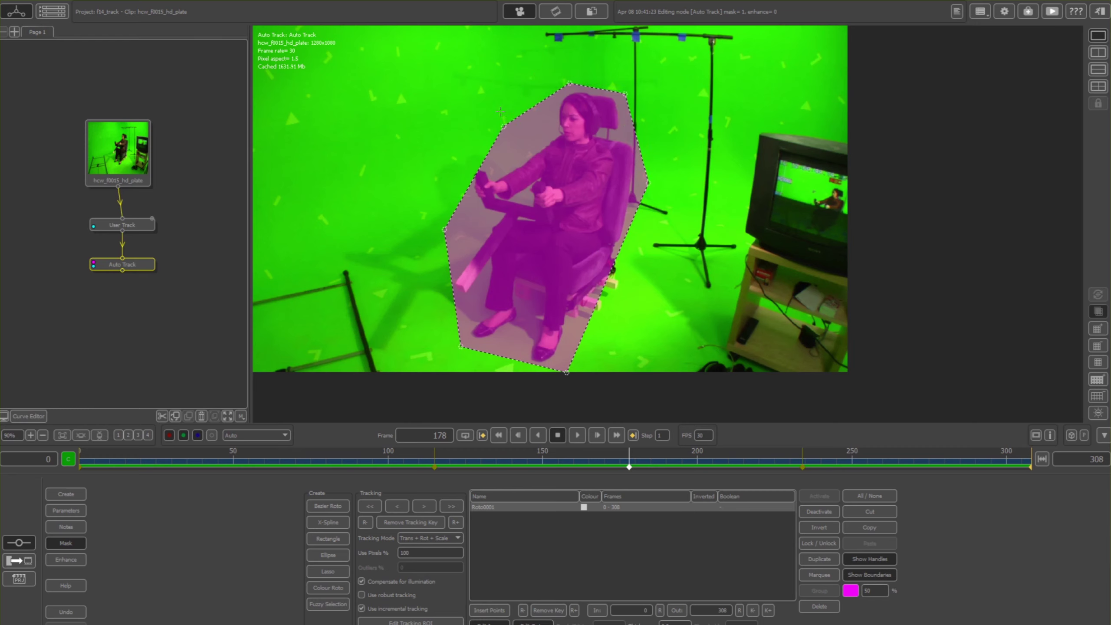
left_click_drag(503, 126, 536, 115)
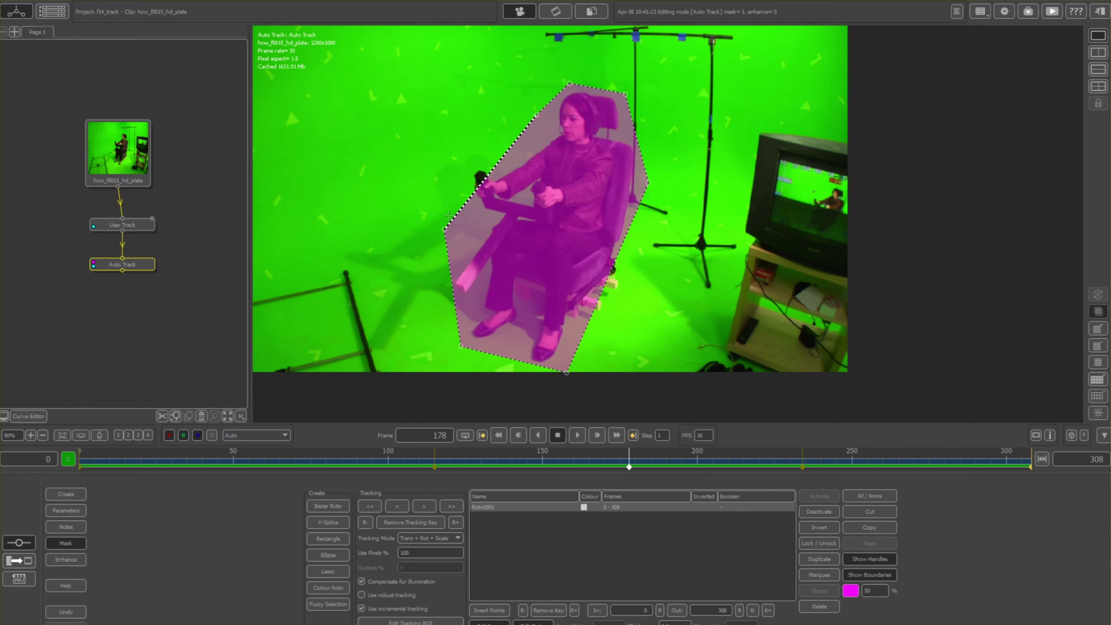
left_click_drag(537, 115, 471, 173)
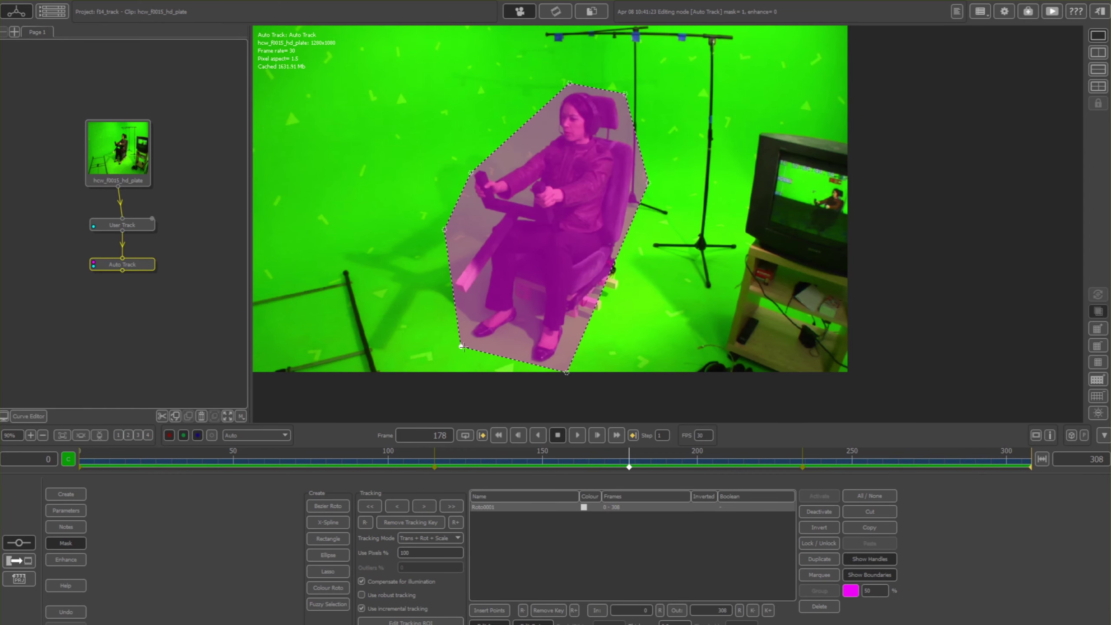
At frame 282, reshape the mask around the actress and chair, extending its lower corners beyond the image edge.
left_click_drag(672, 468, 951, 432)
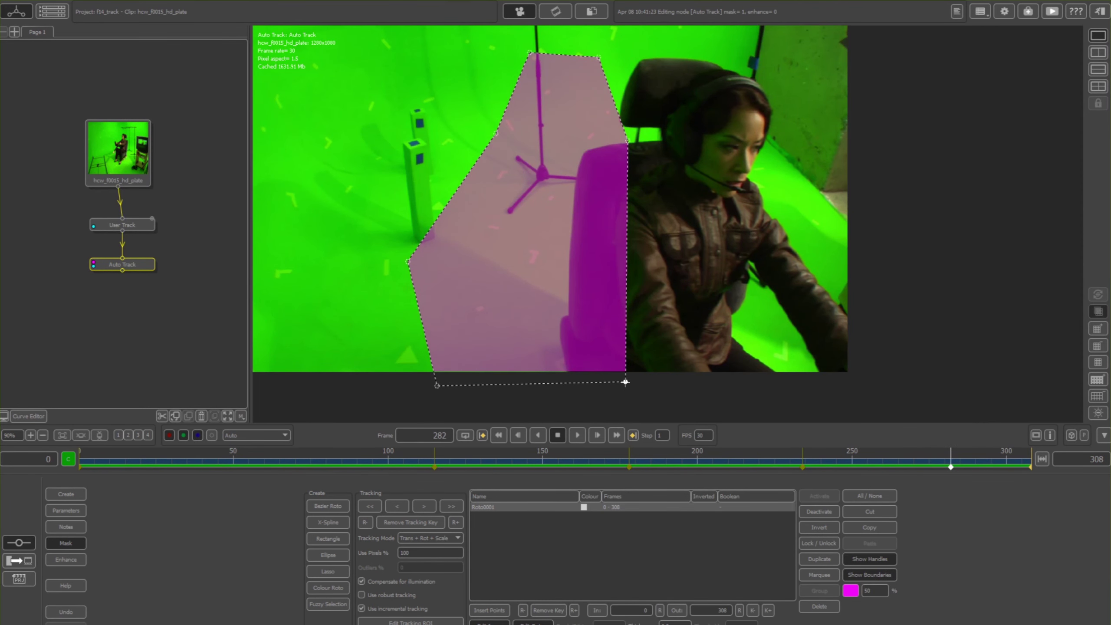
left_click_drag(625, 382, 881, 388)
left_click_drag(627, 142, 804, 225)
left_click_drag(880, 388, 909, 364)
left_click_drag(598, 56, 763, 80)
left_click_drag(529, 53, 763, 69)
left_click_drag(705, 66, 691, 69)
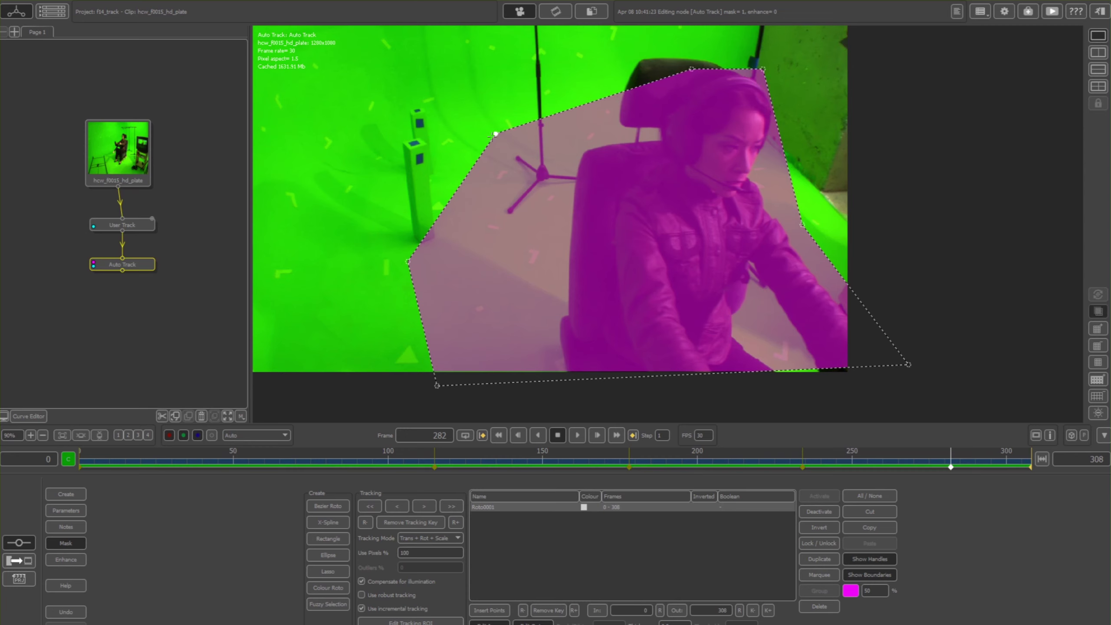
left_click_drag(496, 134, 577, 155)
left_click_drag(408, 262, 559, 280)
left_click_drag(437, 385, 564, 412)
left_click_drag(912, 366, 917, 388)
At frame 308, select all mask points and shift the whole shape over the chair leaving the image.
left_click_drag(950, 463, 1076, 447)
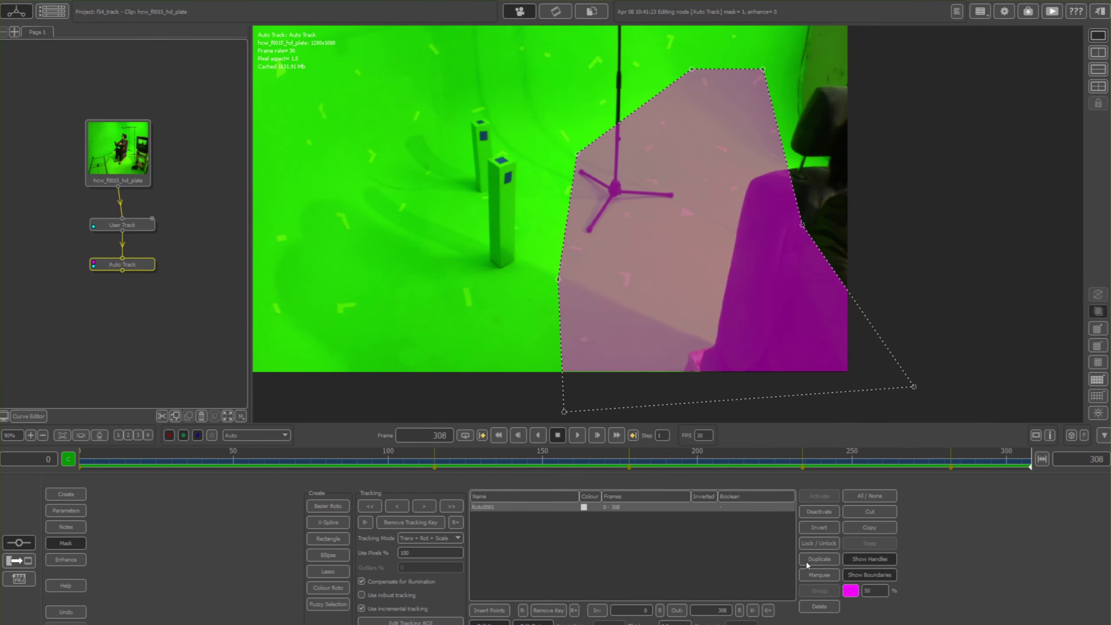
left_click(815, 578)
left_click_drag(945, 37, 584, 409)
left_click(801, 224)
left_click_drag(940, 406, 481, 31)
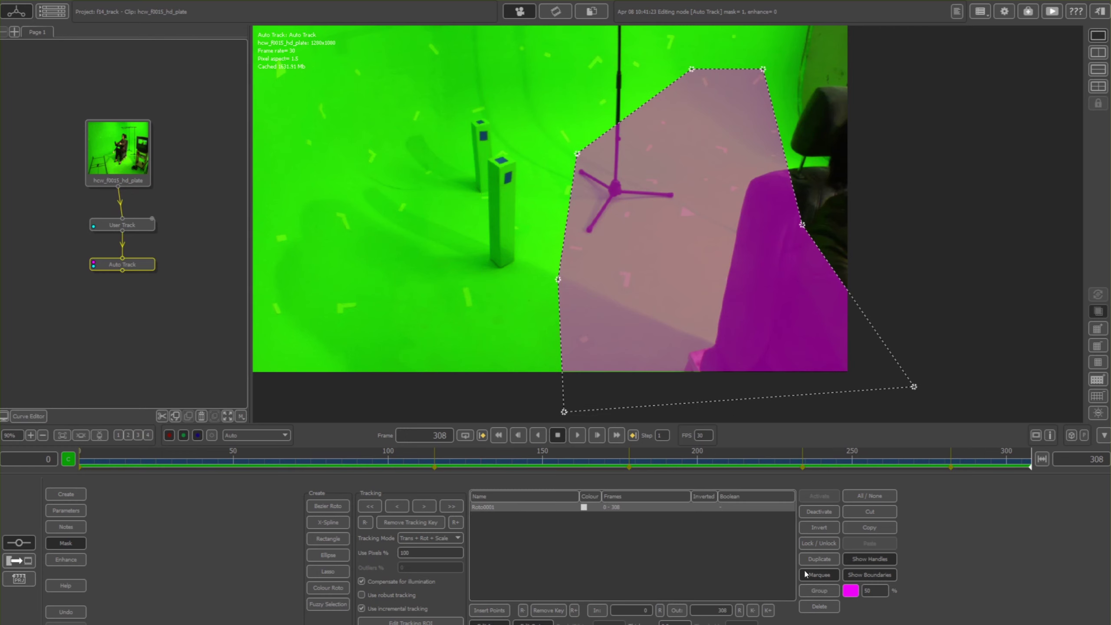
left_click_drag(586, 398, 759, 399)
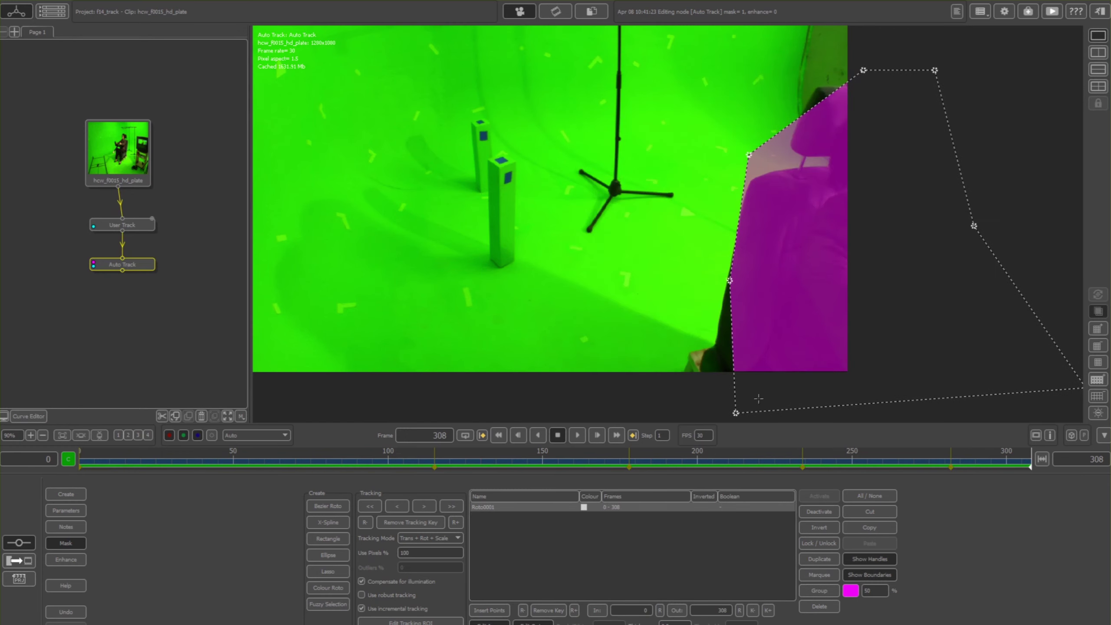
left_click(819, 578)
left_click_drag(648, 59, 1083, 343)
left_click(803, 575)
left_click_drag(730, 281, 730, 284)
scroll(621, 331, "down", 4)
scroll(511, 287, "up", 3)
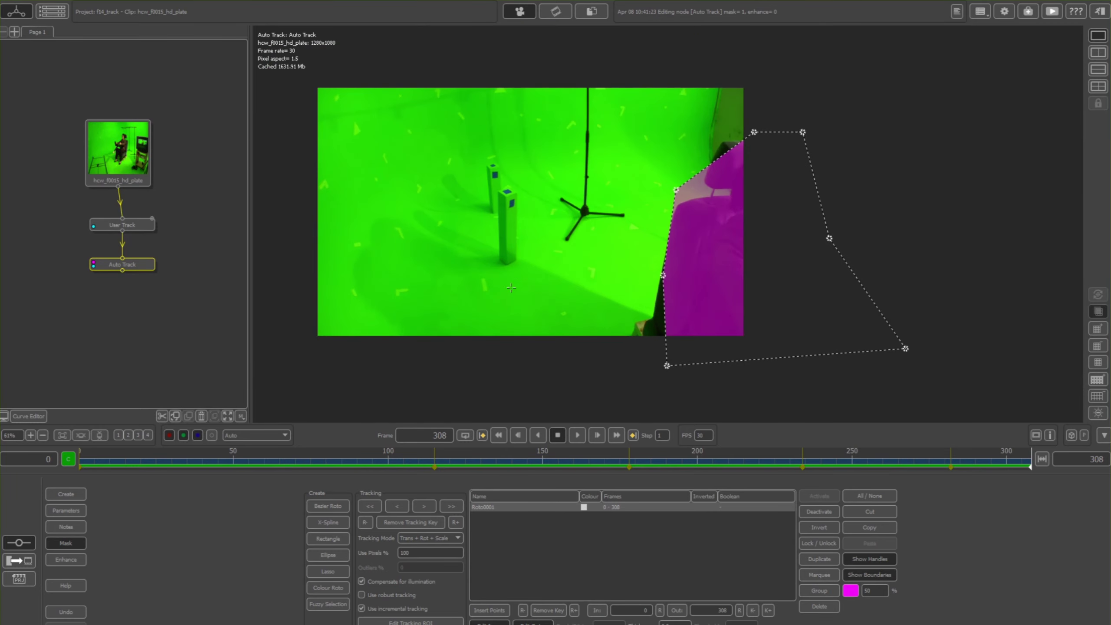
At frame 259, shift the whole mask so that it covers the actress and her chair.
left_click_drag(958, 458, 881, 484)
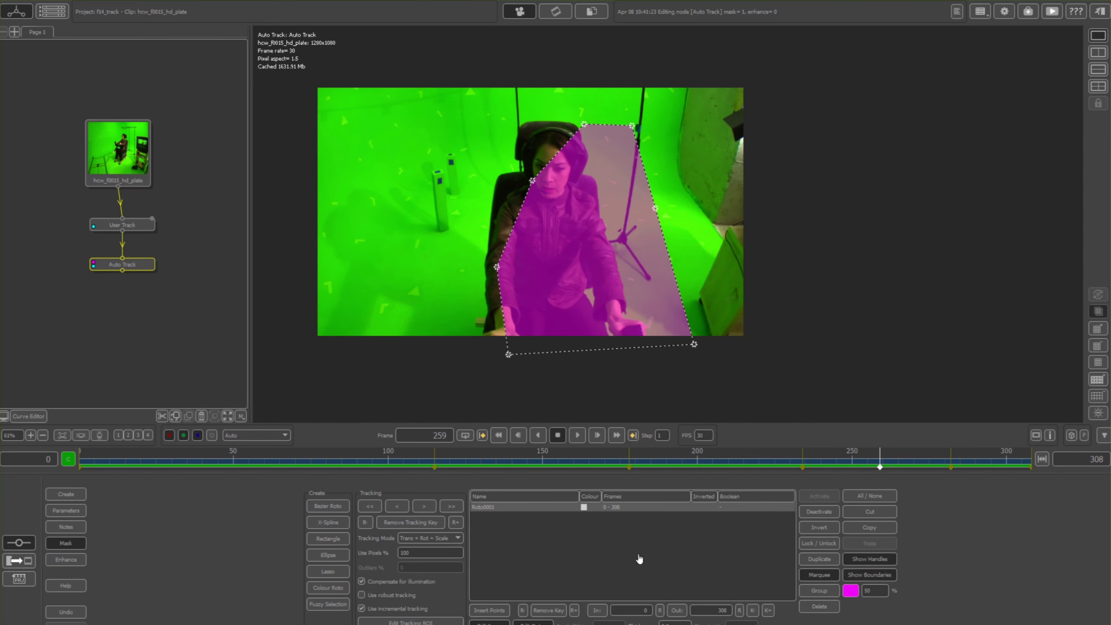
left_click(820, 577)
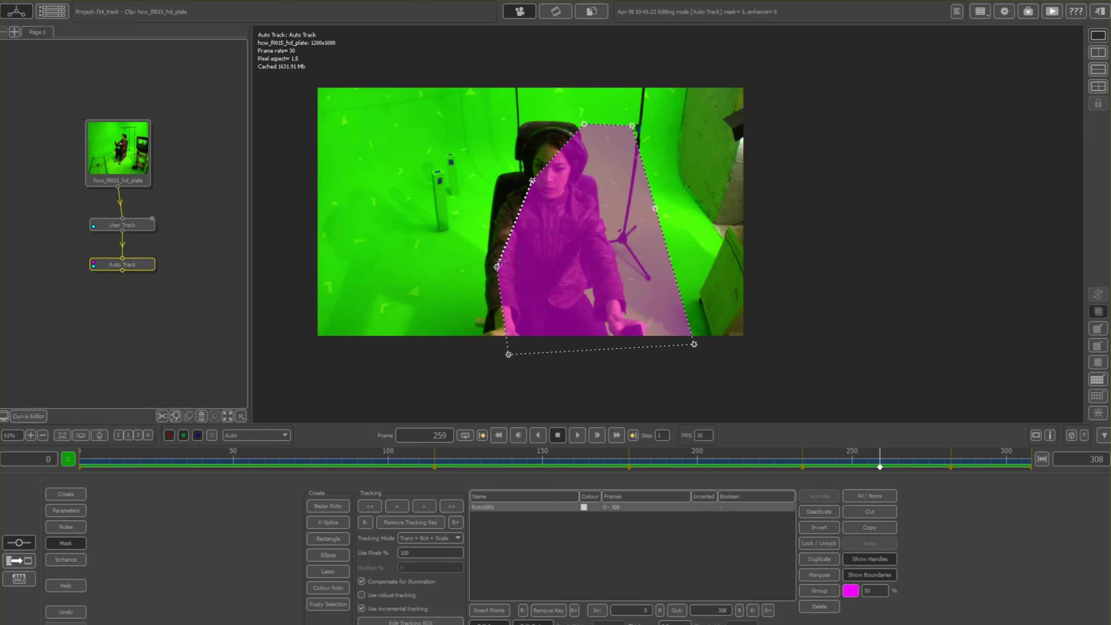
left_click_drag(496, 266, 458, 265)
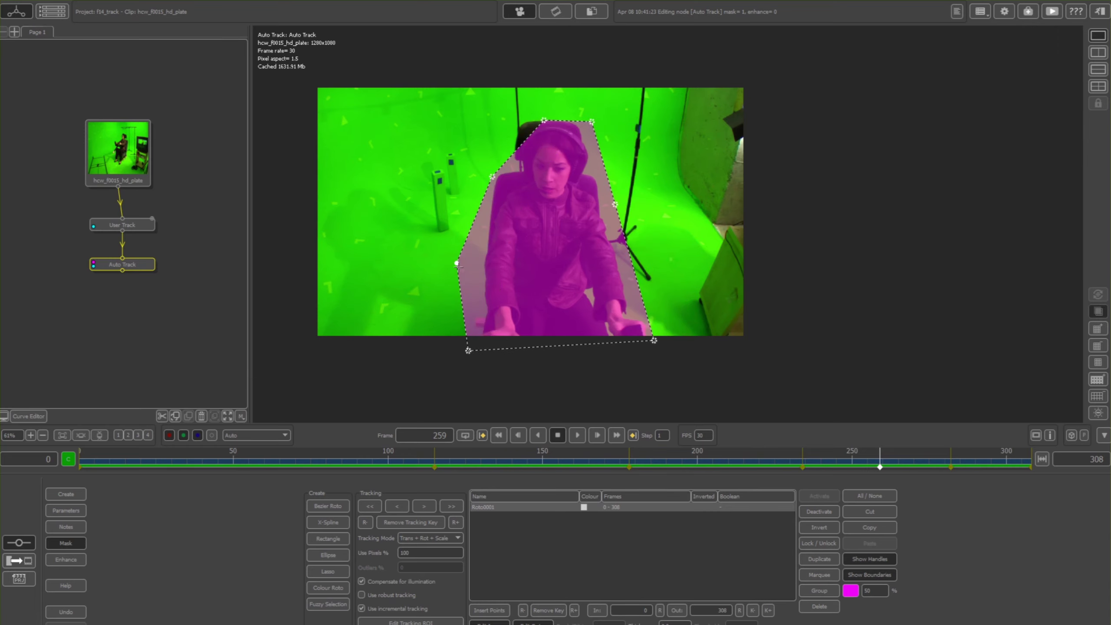
Set the Auto Track node's consistency to Rotation/Planar, raise its candidate number, set the target number to 60 and run automatic tracking.
left_click_drag(880, 460, 1, 446)
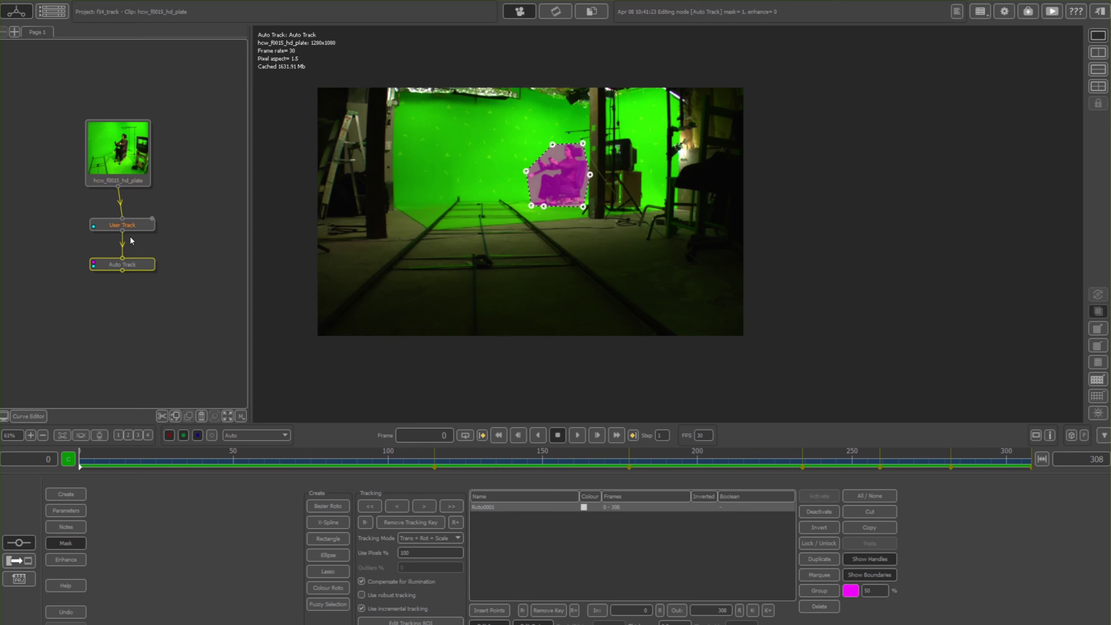
left_click(65, 510)
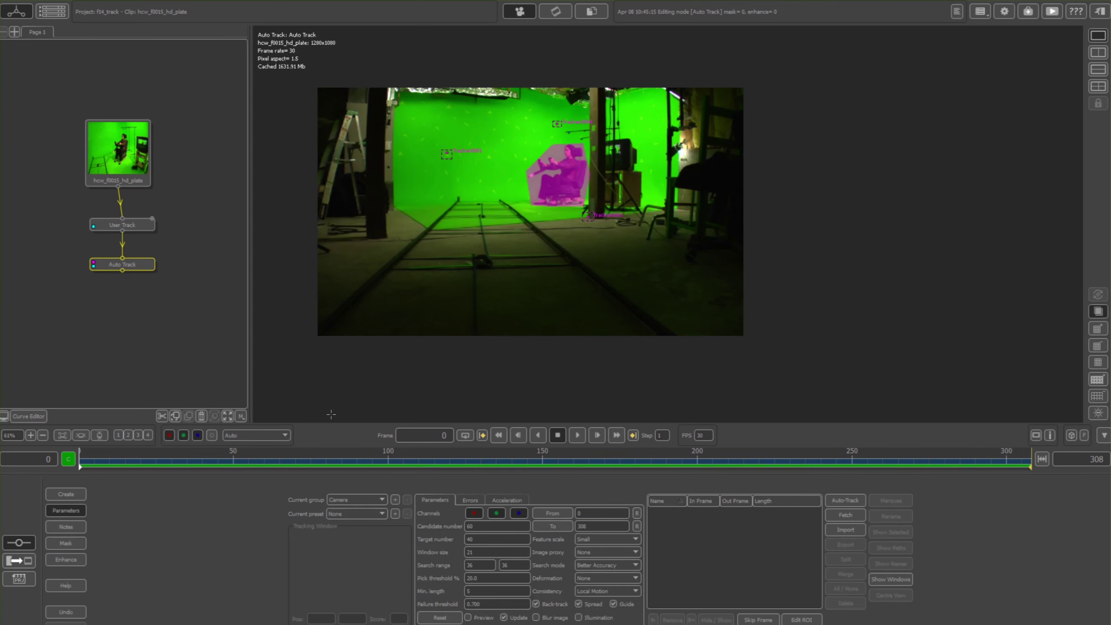
scroll(403, 270, "up", 2)
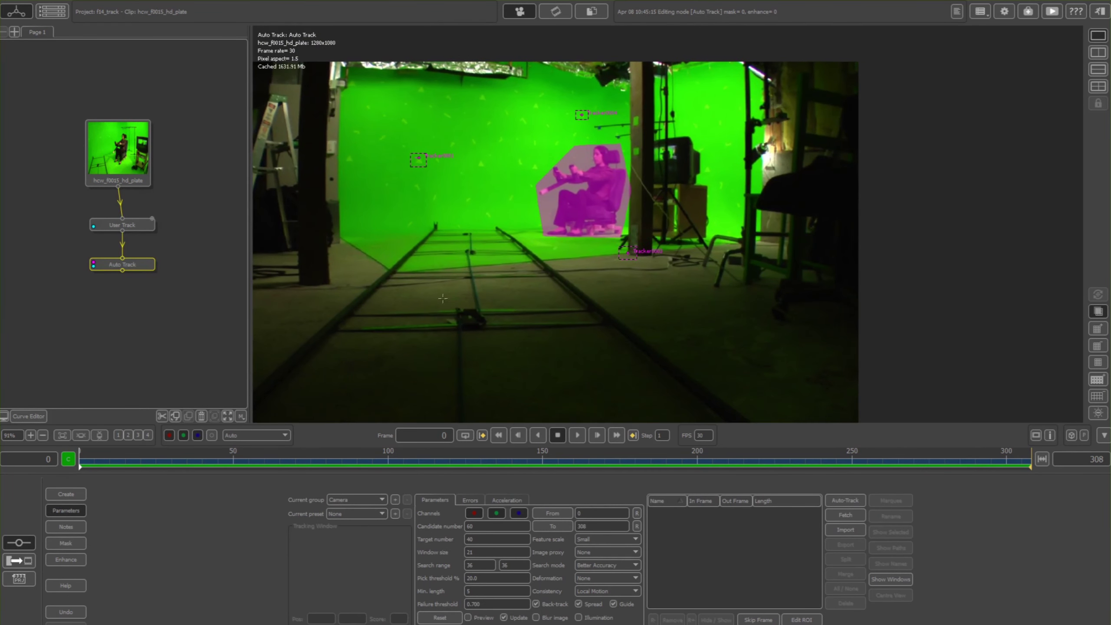
scroll(460, 274, "up", 1)
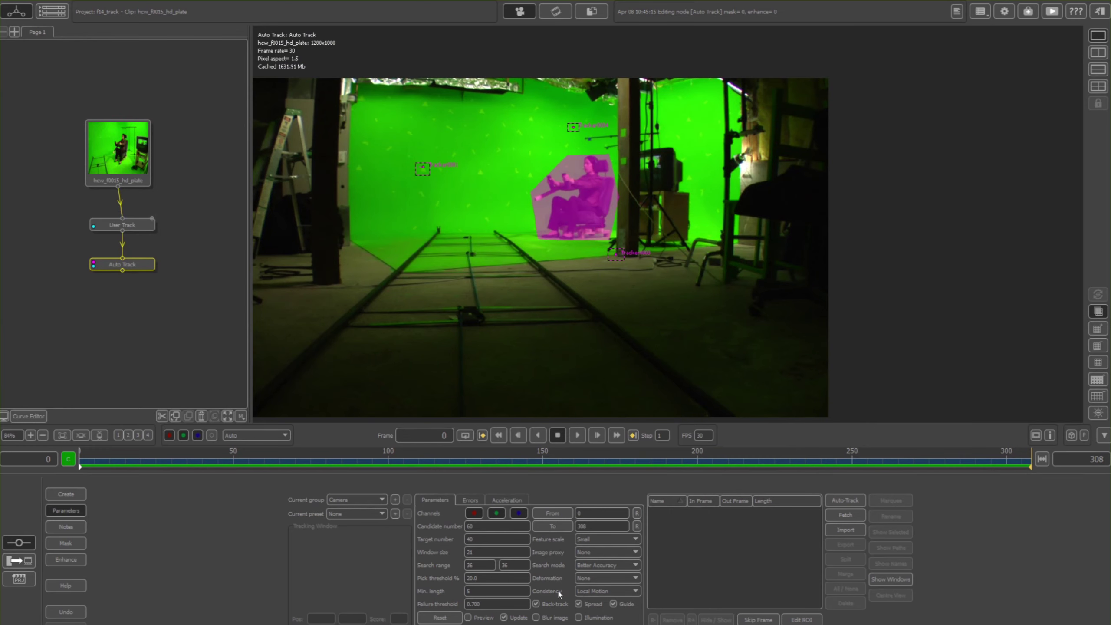
left_click(593, 592)
left_click(599, 605)
left_click_drag(143, 459, 39, 465)
scroll(435, 392, "down", 2)
scroll(435, 381, "up", 1)
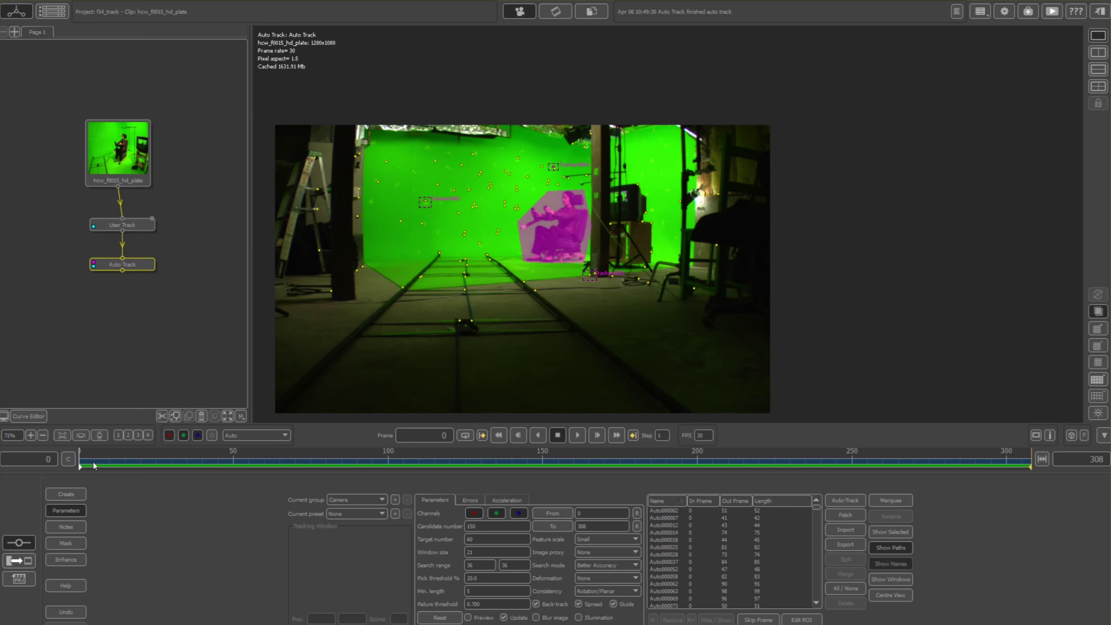
Review the automatic tracks through the clip and delete the one following the red detail on the television picture at frame 146.
left_click_drag(90, 461, 822, 460)
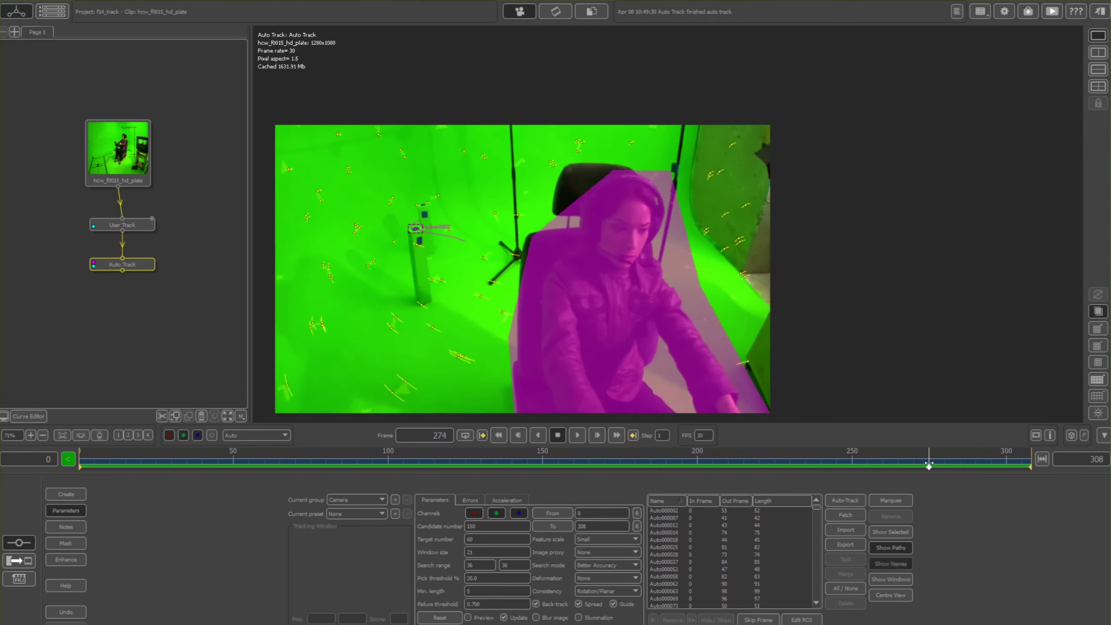
left_click_drag(1001, 457, 541, 417)
scroll(728, 211, "down", 1)
scroll(727, 212, "up", 10)
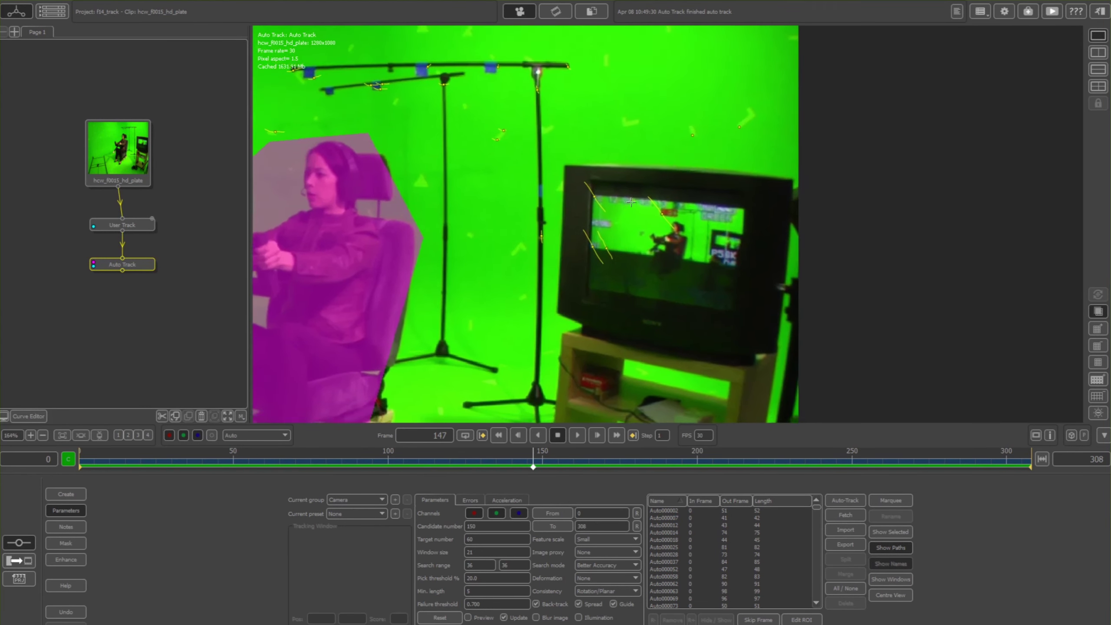
mouse_move(532, 464)
left_mouse_down()
mouse_move(548, 465)
mouse_move(511, 478)
mouse_move(565, 477)
mouse_move(501, 478)
mouse_move(531, 468)
left_mouse_up()
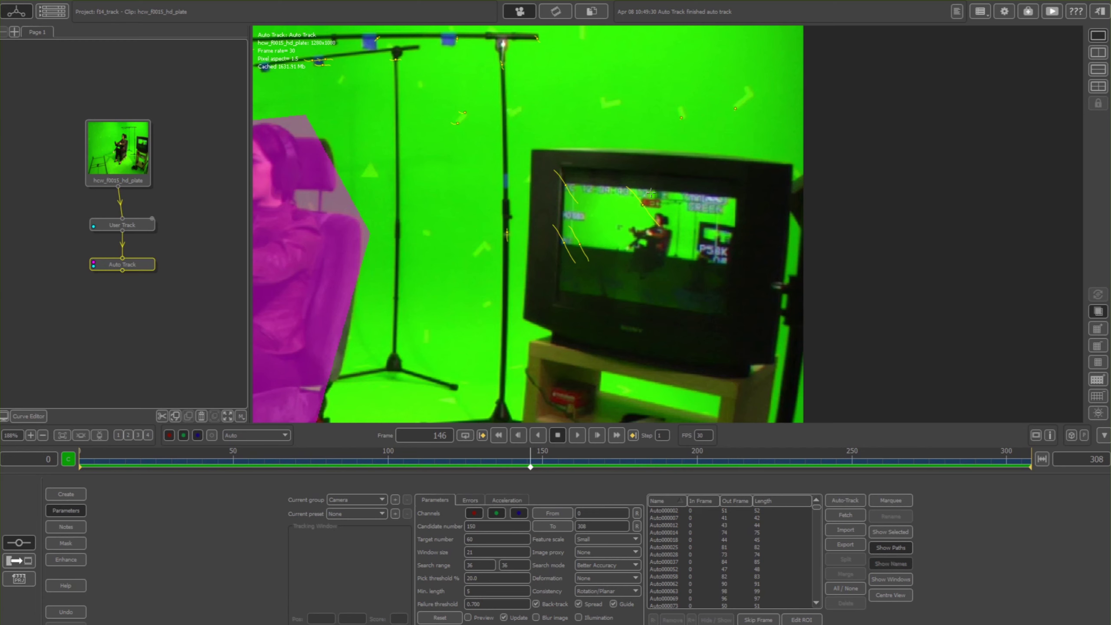
left_click(644, 203)
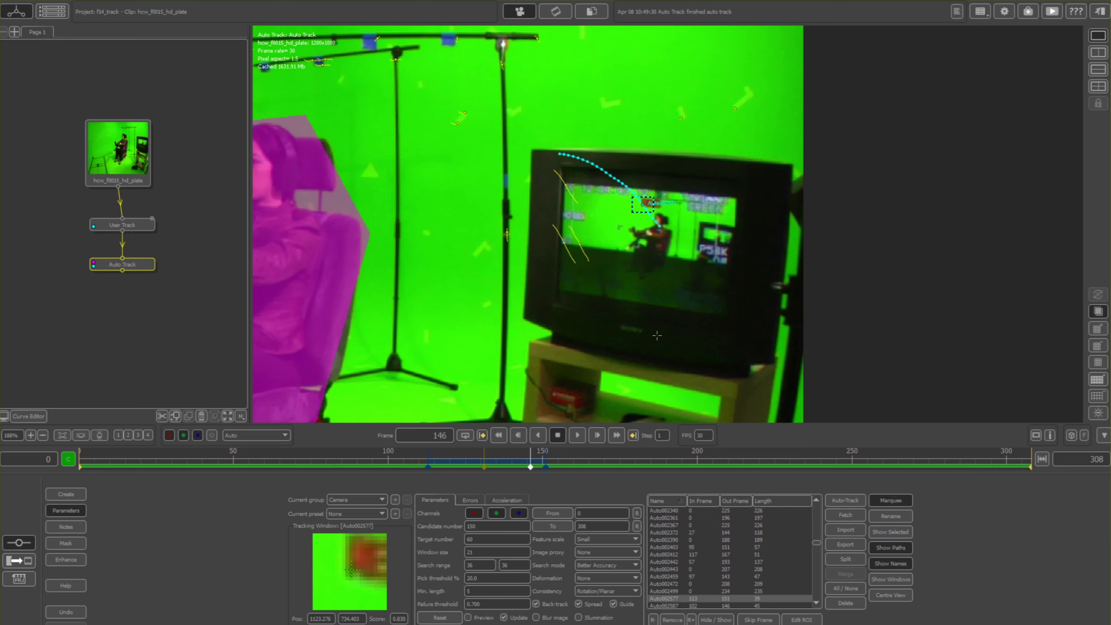
left_click_drag(670, 198, 577, 255)
left_click(649, 298)
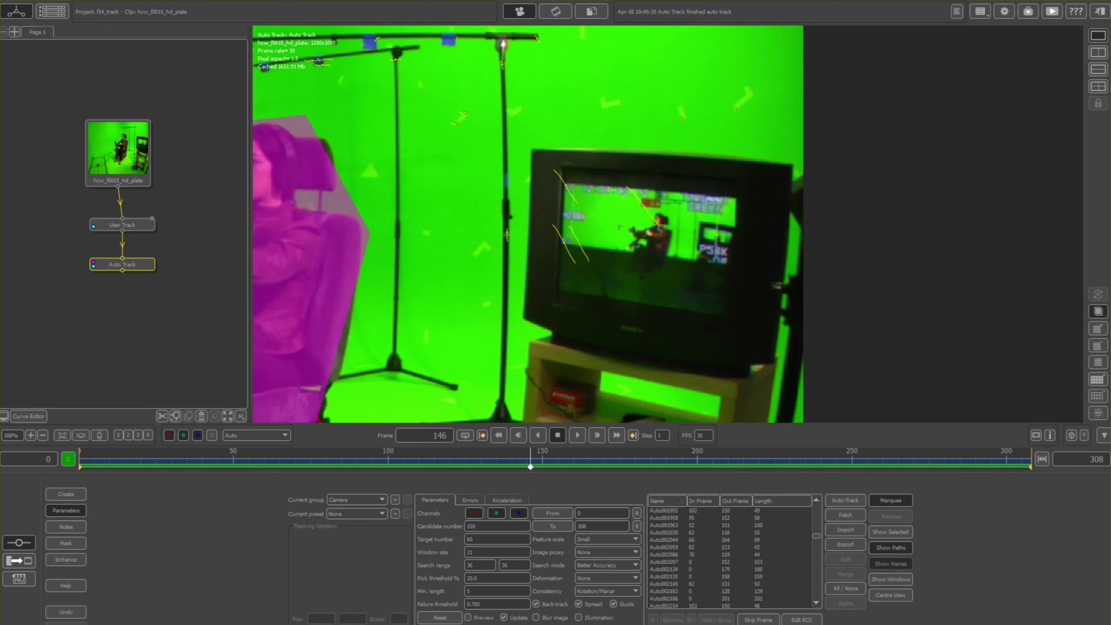
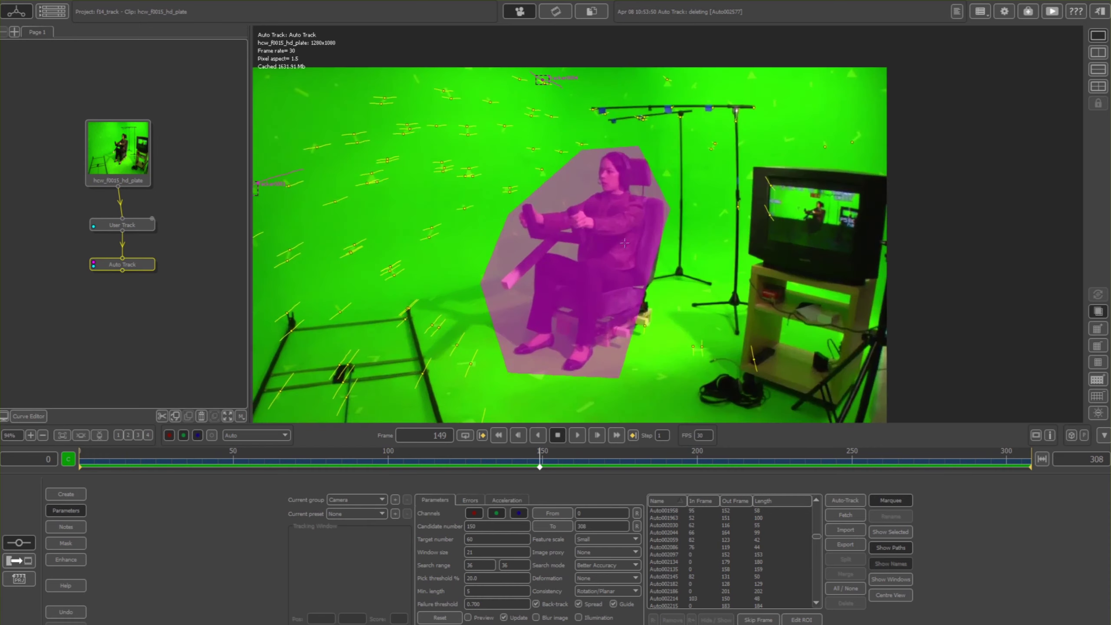
Return to frame 0 and add a Camera Solver node after the Auto Track node.
scroll(593, 241, "down", 1)
scroll(595, 234, "up", 1)
middle_click_drag(595, 235, 621, 222)
left_click_drag(541, 462, 22, 518)
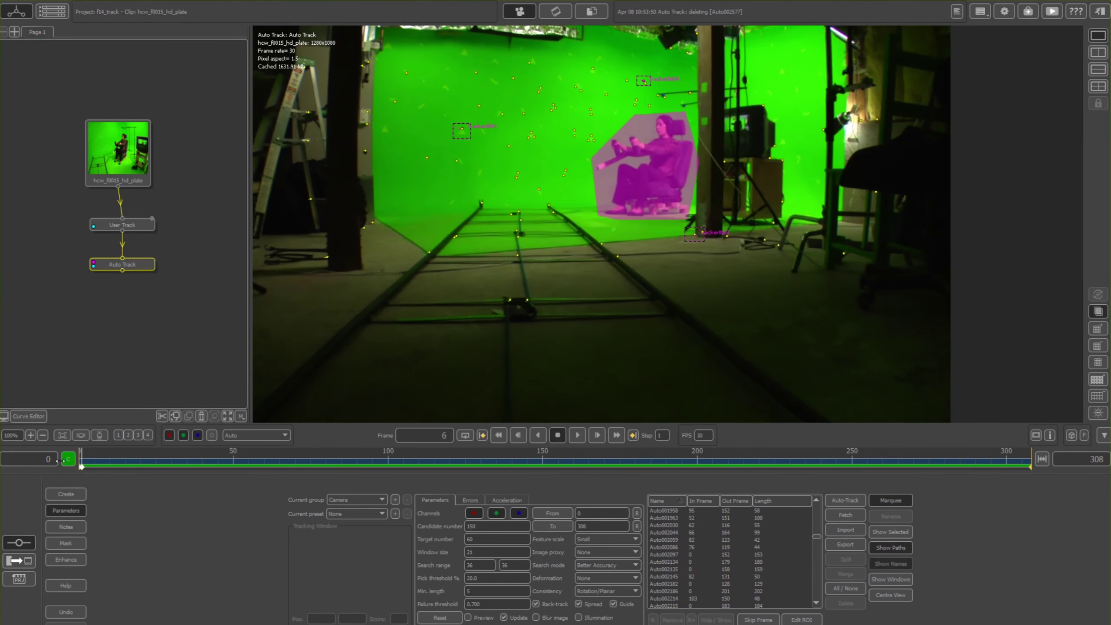
left_click(65, 496)
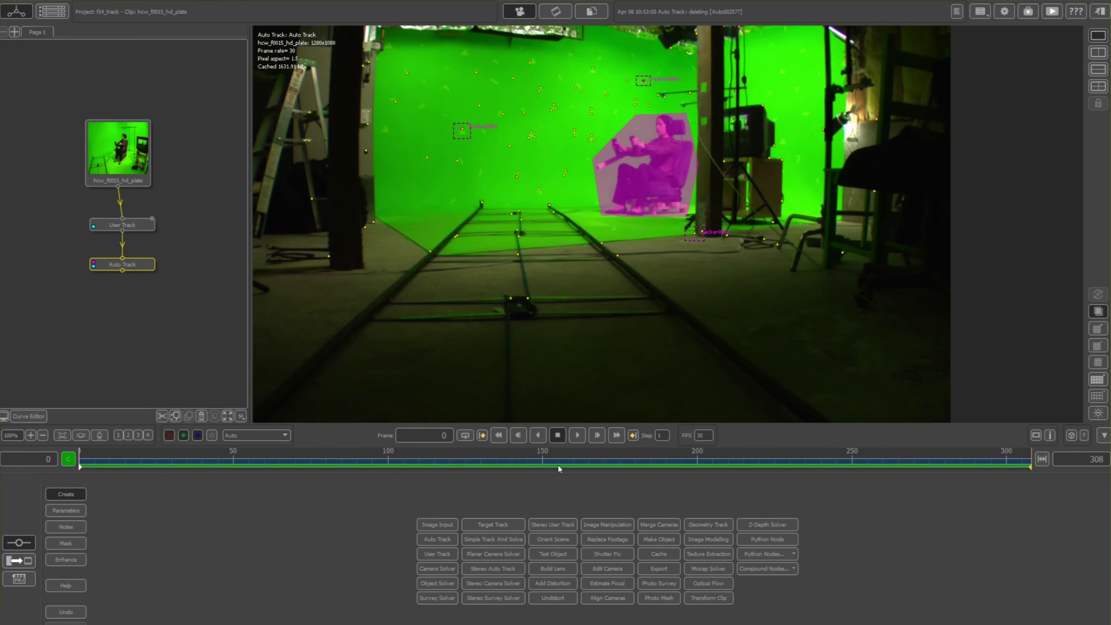
left_click(435, 569)
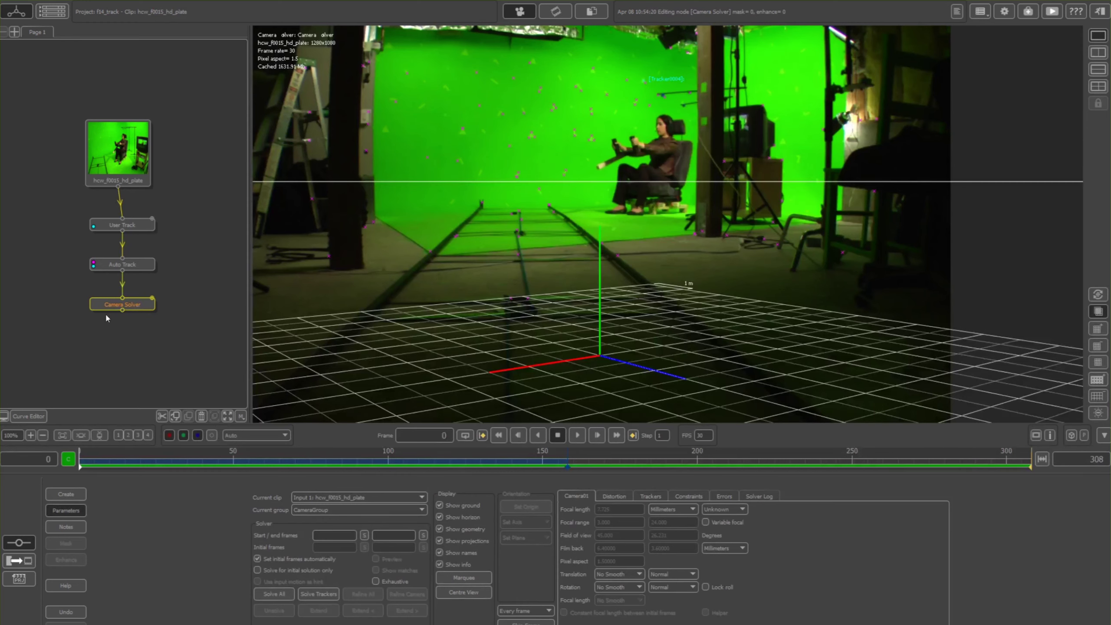
scroll(210, 319, "down", 1)
mouse_move(488, 262)
middle_mouse_down()
mouse_move(501, 266)
mouse_move(455, 295)
mouse_move(457, 265)
mouse_move(475, 252)
middle_mouse_up()
scroll(490, 262, "down", 1)
scroll(456, 295, "down", 3)
scroll(455, 295, "up", 1)
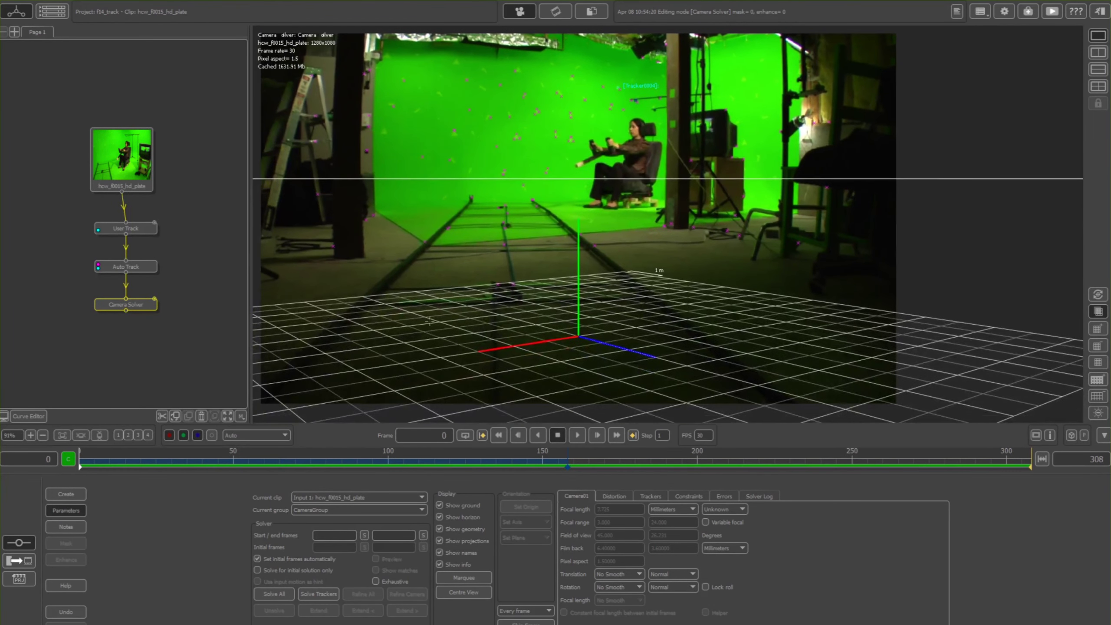
scroll(503, 399, "down", 5)
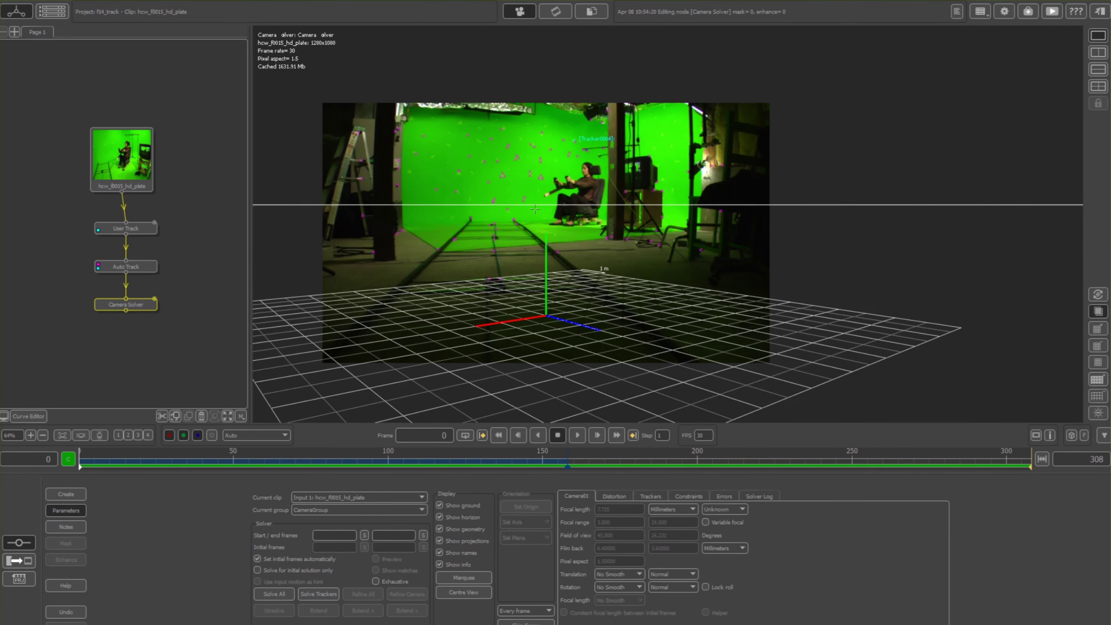
scroll(534, 209, "up", 4)
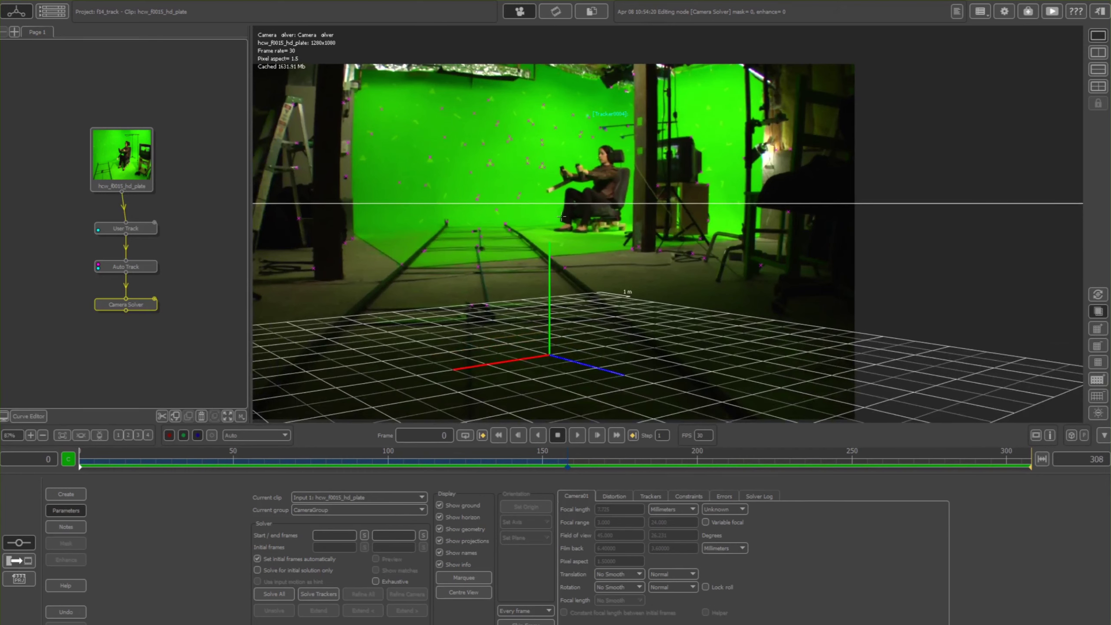
middle_click_drag(500, 258, 549, 279)
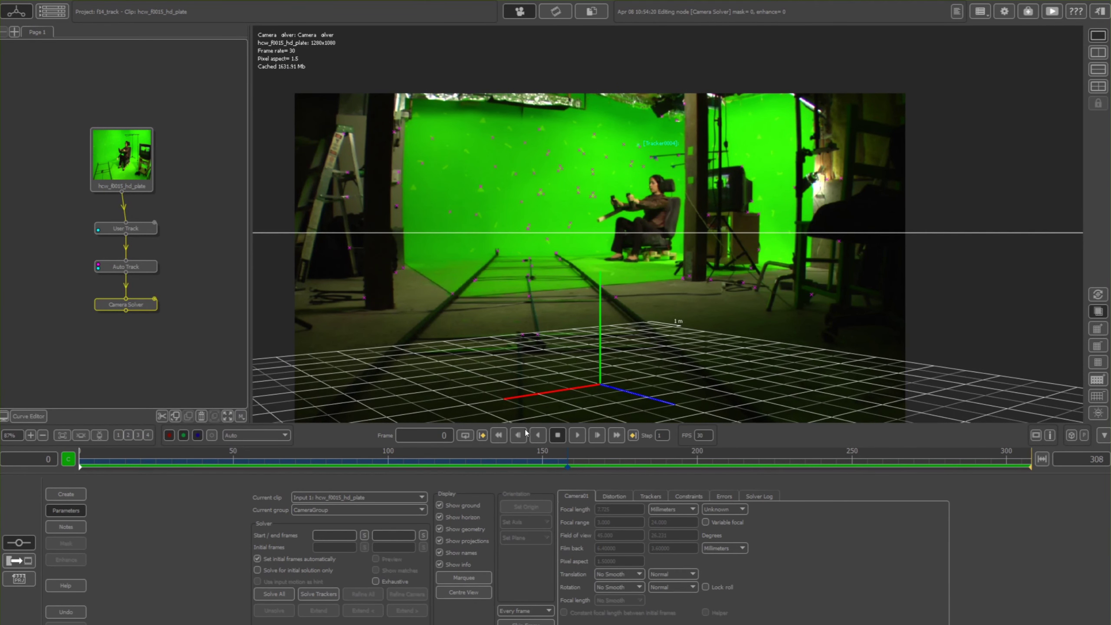
middle_click_drag(553, 325, 573, 303)
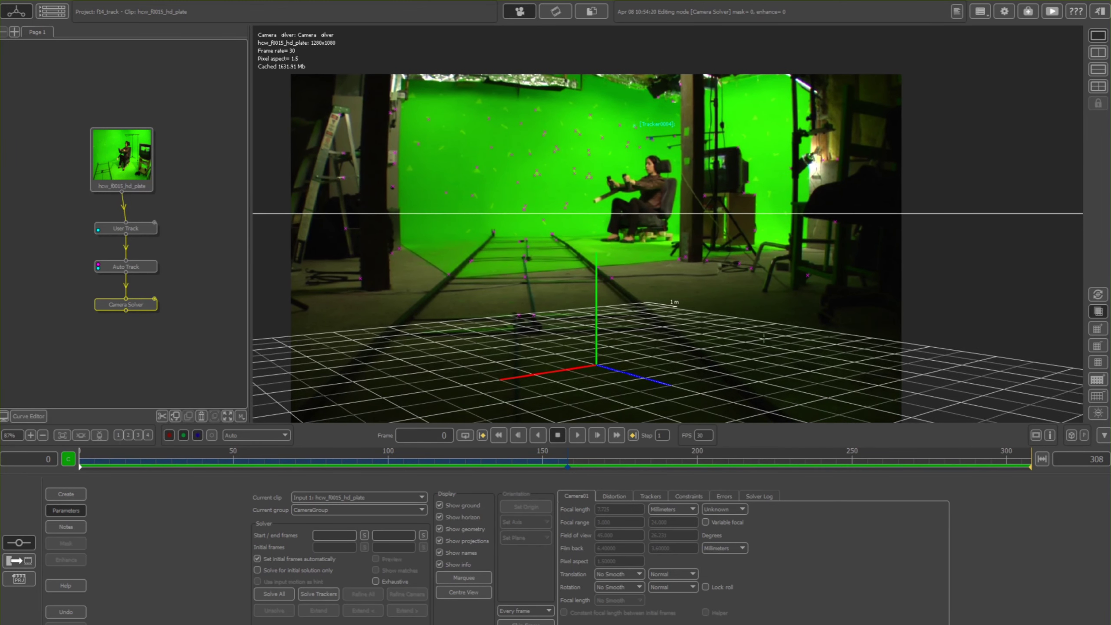
Scrub the clip and look through the Camera Solver's distortion, trackers, constraints and errors settings before solving.
left_click_drag(140, 462, 611, 462)
left_click_drag(627, 504, 77, 420)
left_click(629, 497)
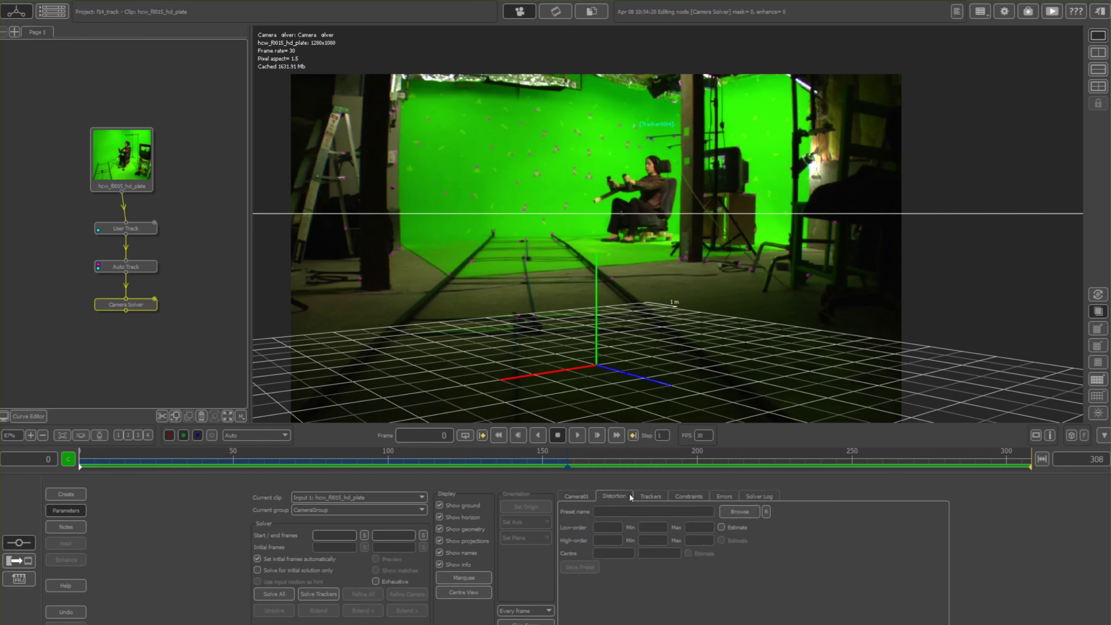
left_click(657, 497)
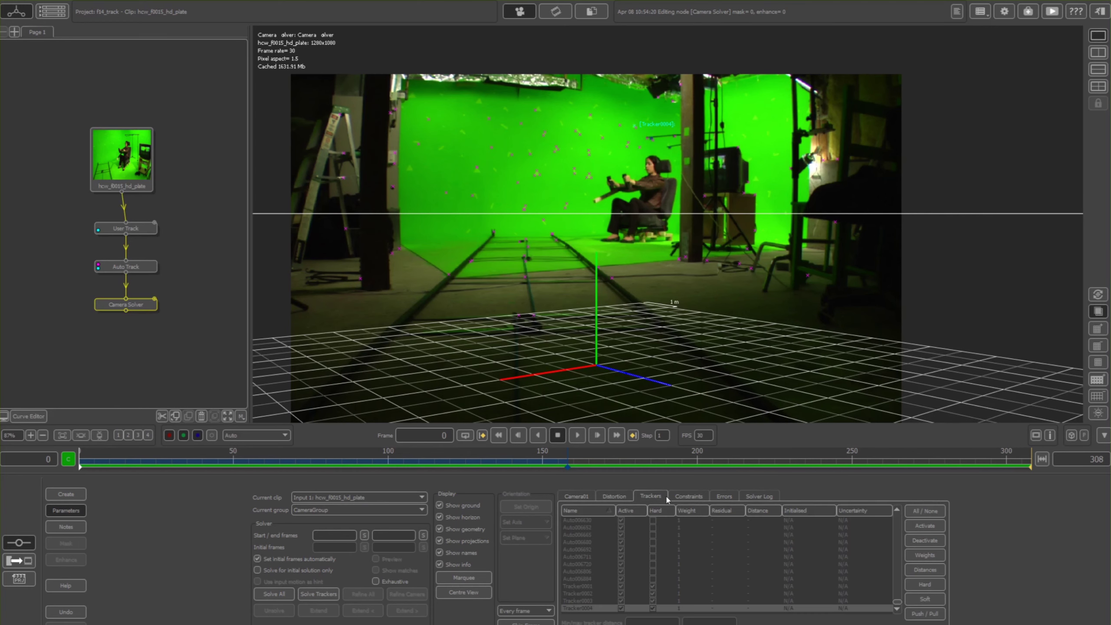
left_click(614, 497)
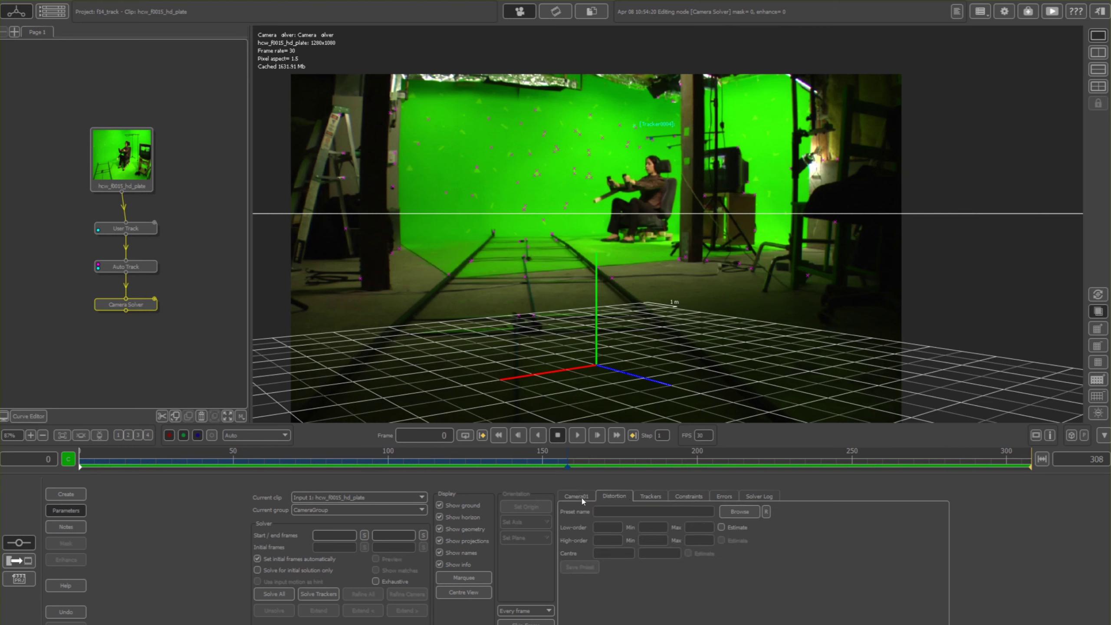
left_click(661, 497)
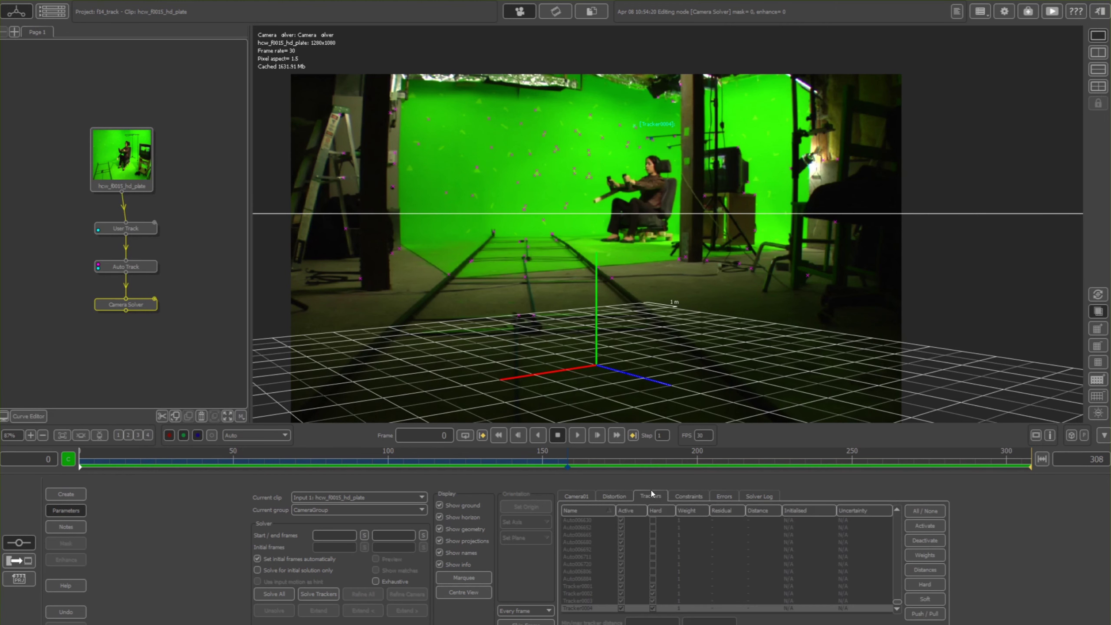
left_click(690, 497)
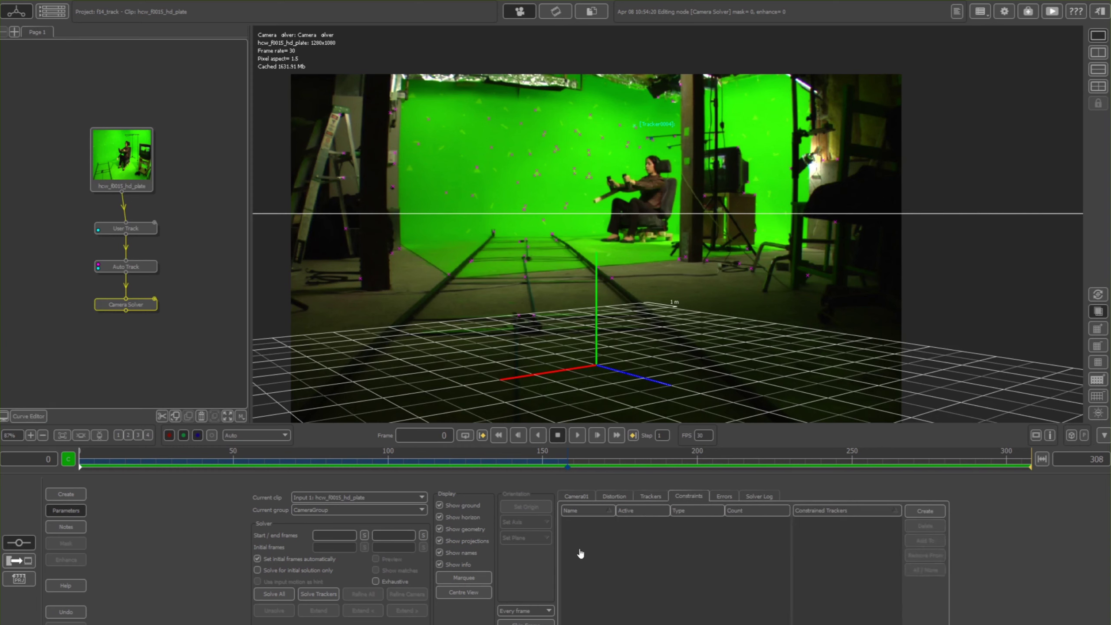
left_click(724, 496)
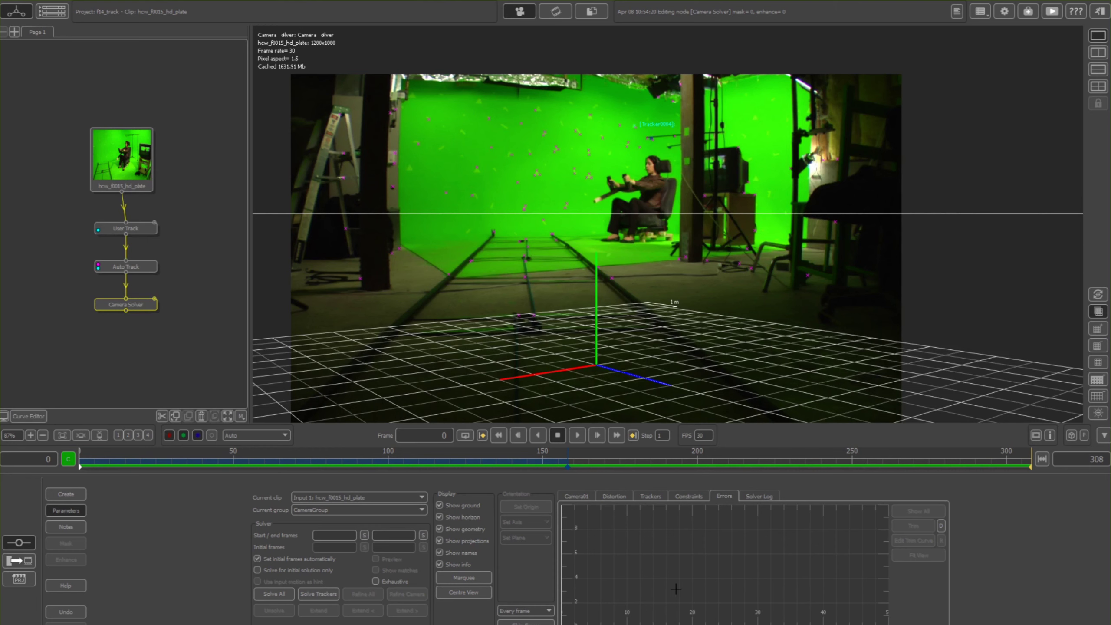
Enable exhaustive solving, solve all cameras and trackers, and check the result by scrubbing to frame 159 and back to frame 0.
left_click(568, 496)
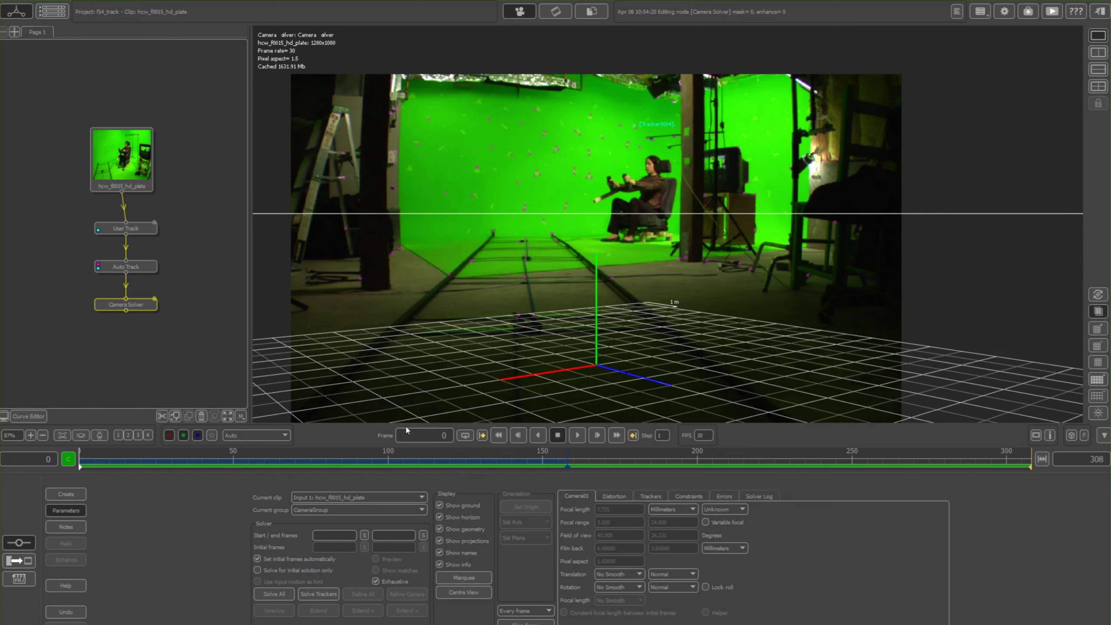
left_click(266, 596)
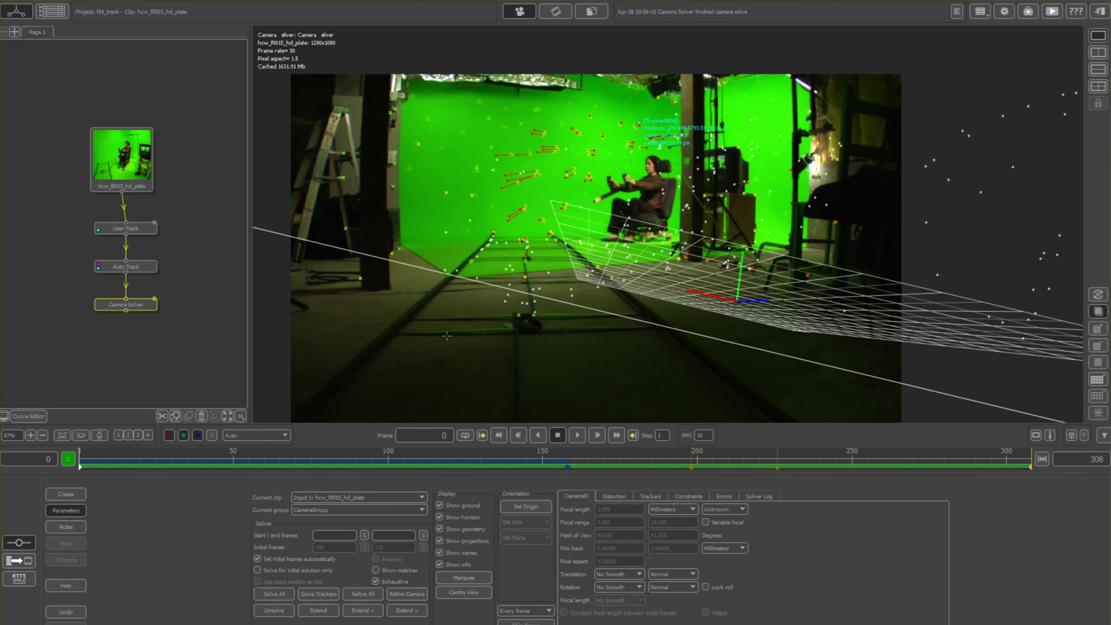
left_click_drag(95, 467, 570, 436)
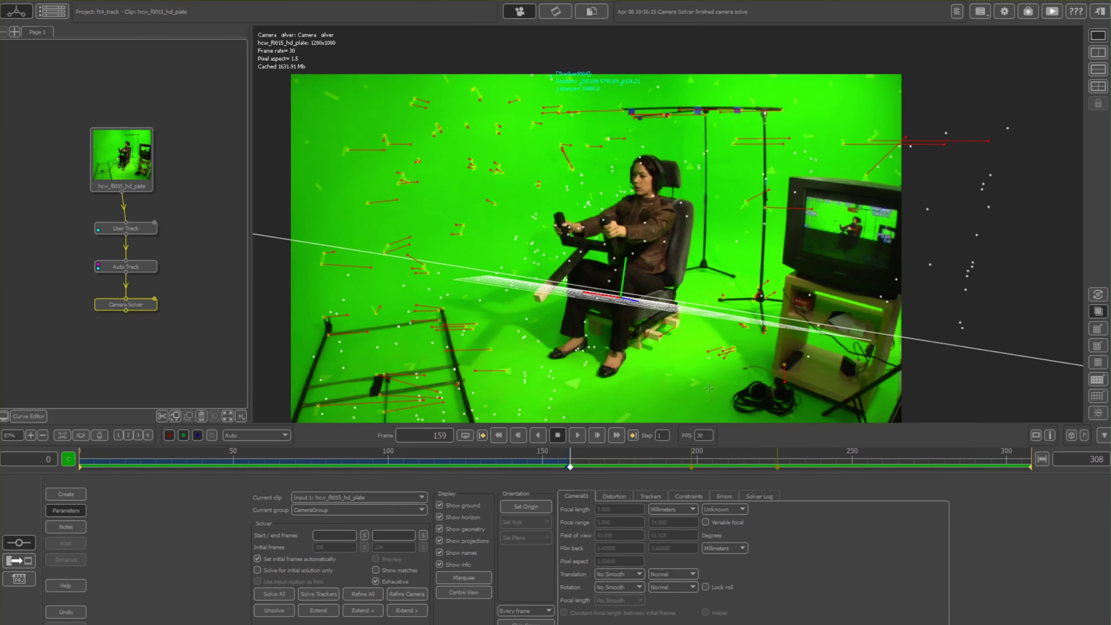
left_click_drag(570, 460, 80, 450)
Examine the solver's error curves over the whole clip, fitting the graph and comparing its spikes with the image at frame 153.
left_click(723, 496)
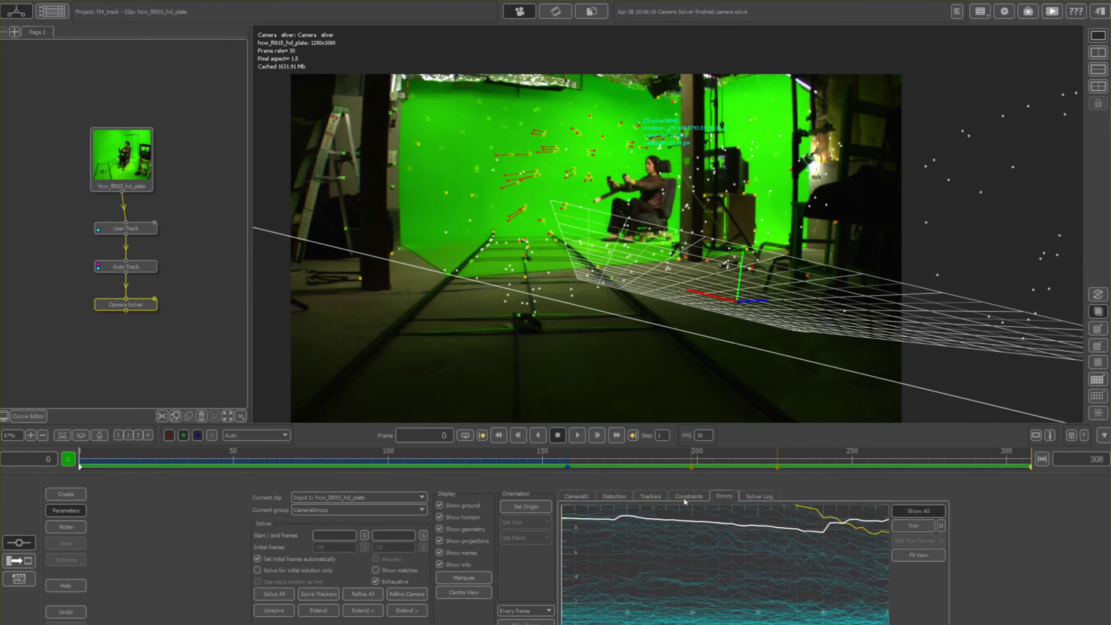
left_click(911, 556)
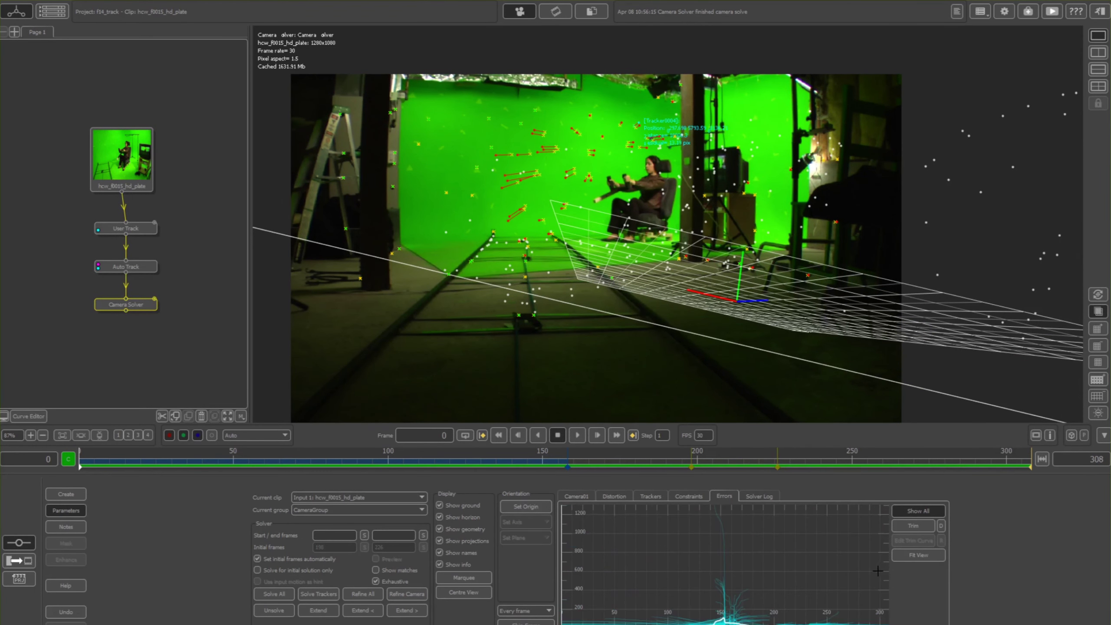
left_click_drag(611, 470, 552, 467)
right_click_drag(741, 564, 749, 531)
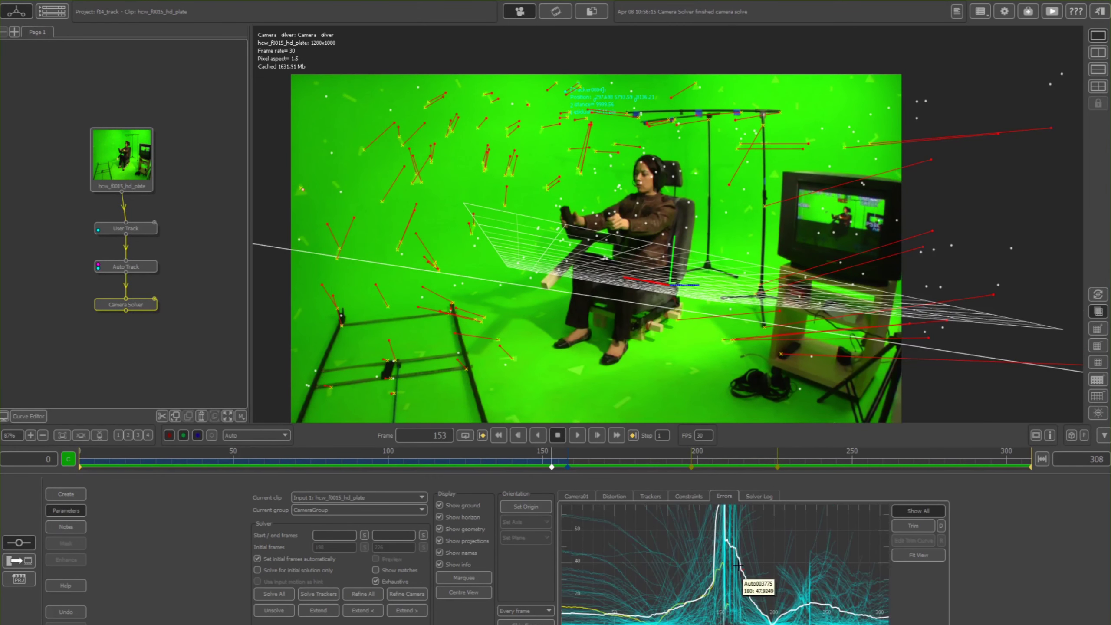
right_click_drag(681, 565, 665, 548)
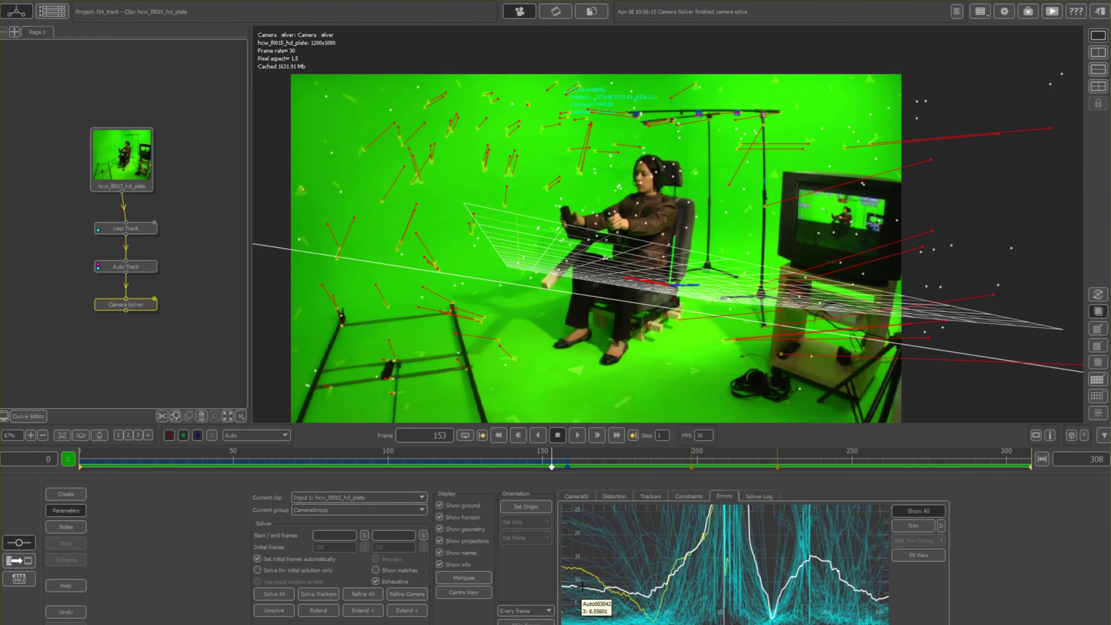
mouse_move(615, 558)
right_mouse_down()
mouse_move(638, 562)
mouse_move(661, 548)
mouse_move(653, 582)
mouse_move(611, 575)
right_mouse_up()
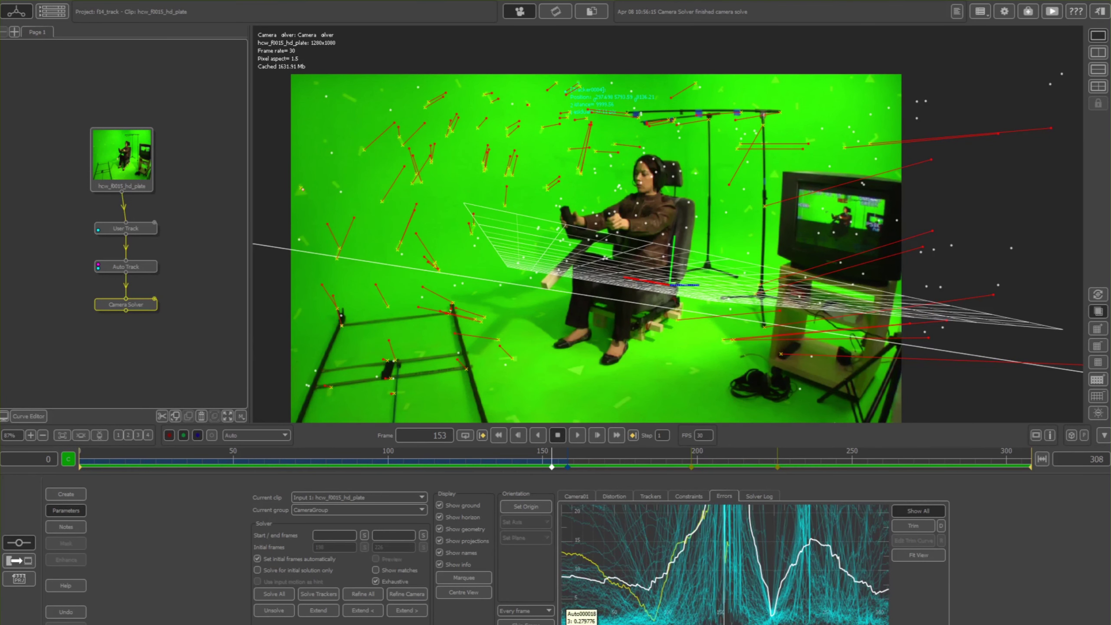
mouse_move(581, 582)
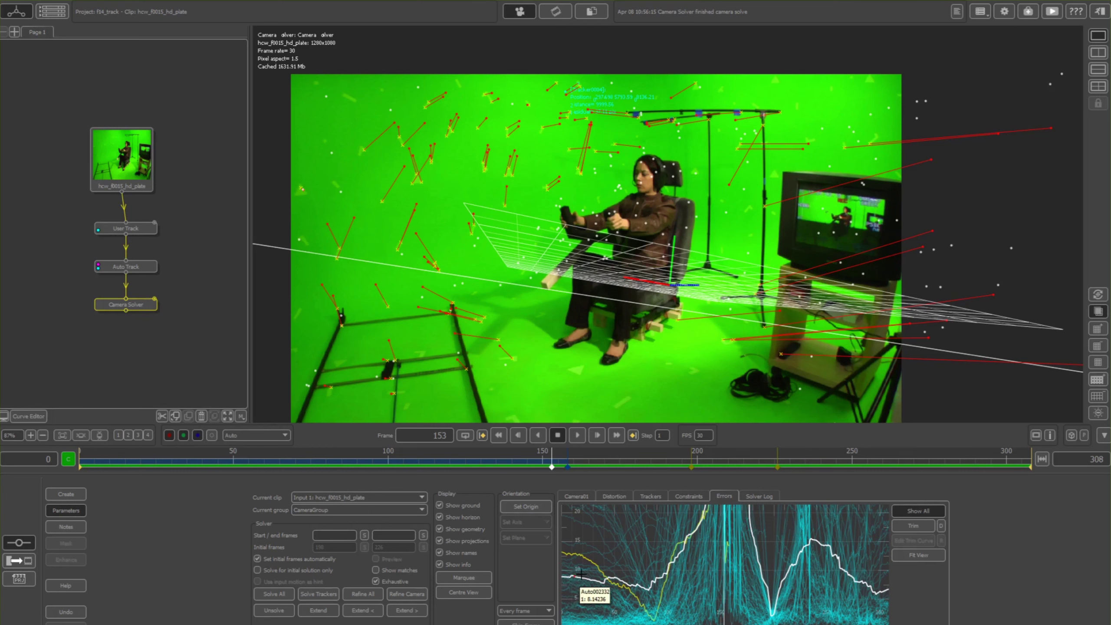
scroll(577, 589, "up", 2)
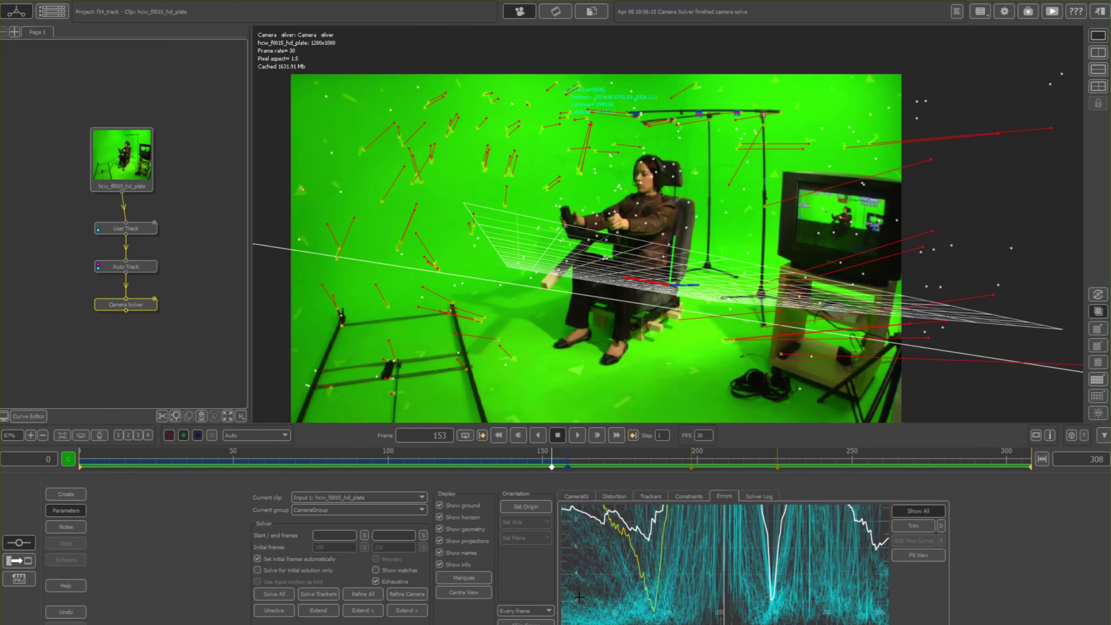
scroll(579, 596, "up", 3)
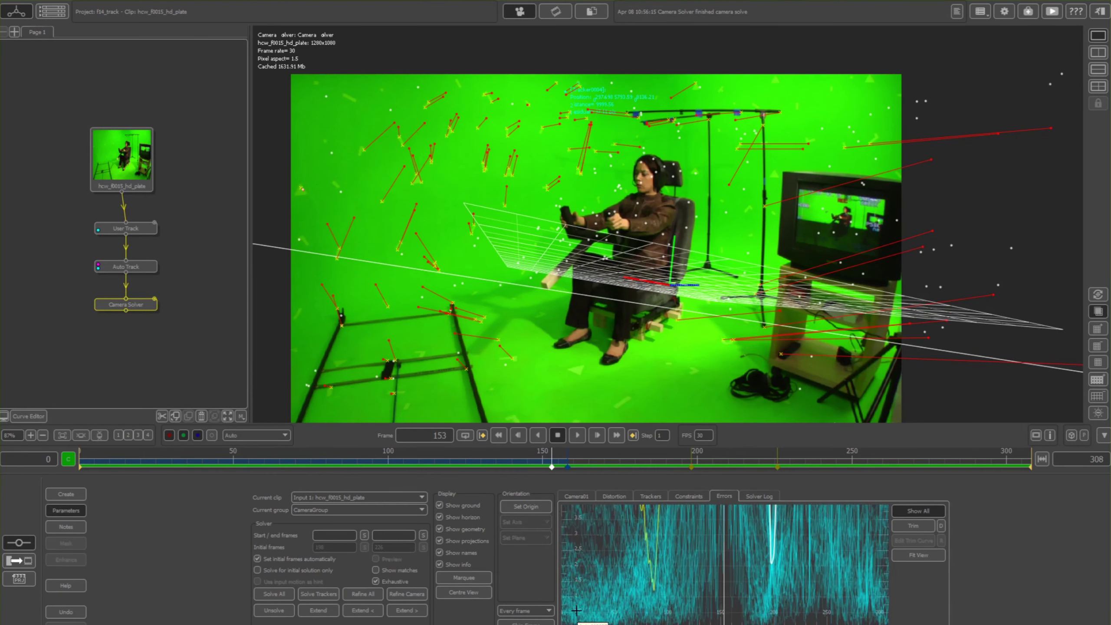
key("Delete")
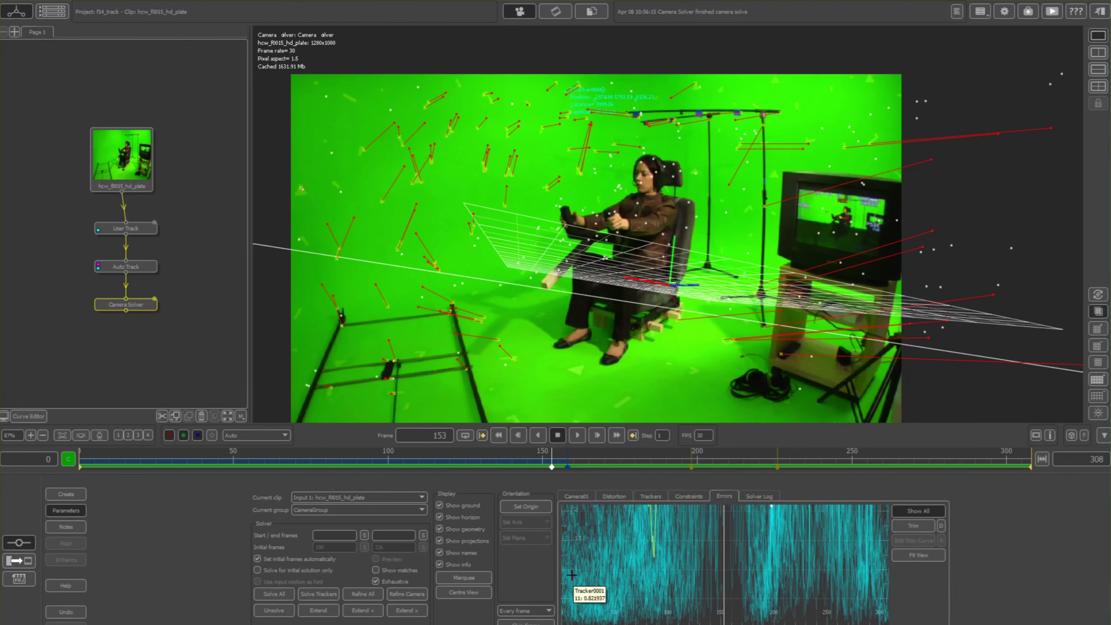
scroll(660, 612, "down", 3)
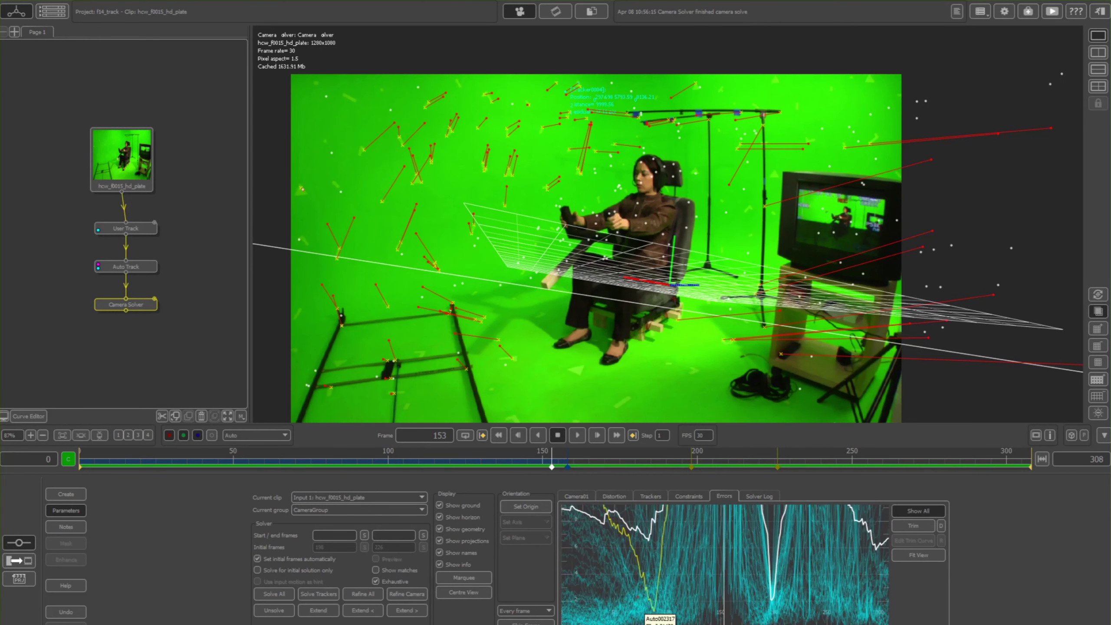
scroll(669, 595, "down", 5)
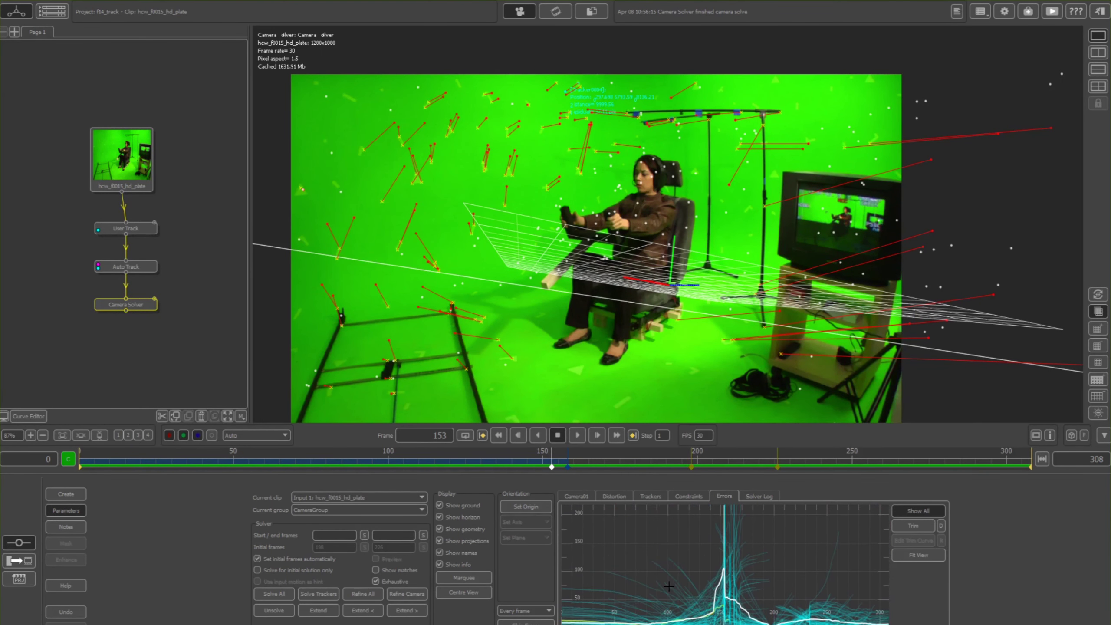
scroll(687, 572, "down", 3)
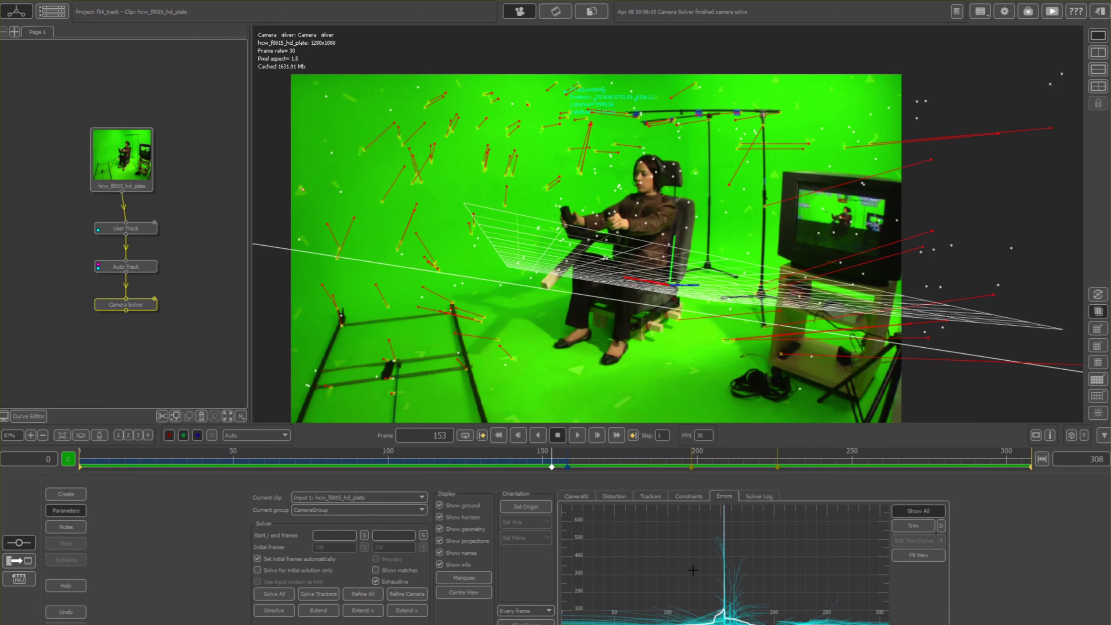
scroll(726, 564, "up", 3)
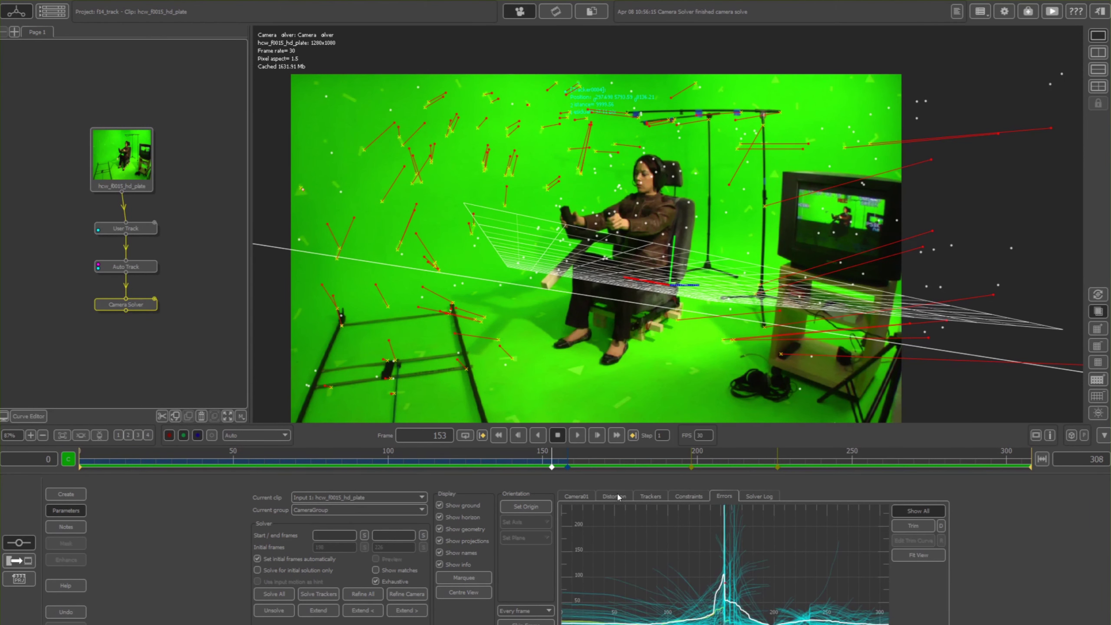
Check the Camera01 parameters and view the solved points that lie outside the image at frame 153.
left_click(576, 496)
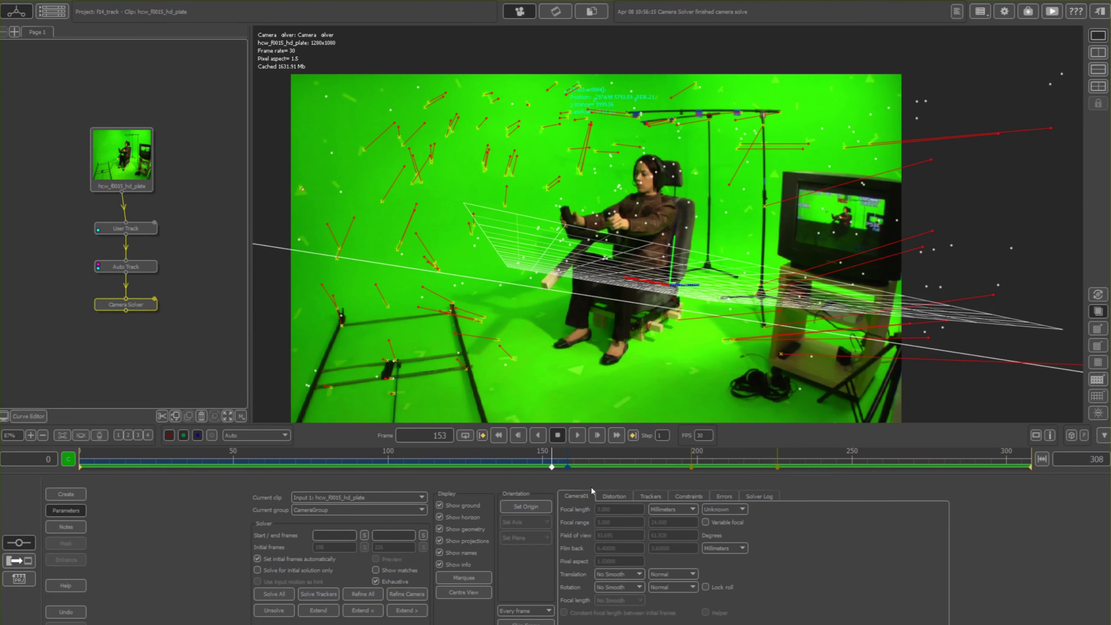
scroll(604, 387, "down", 5)
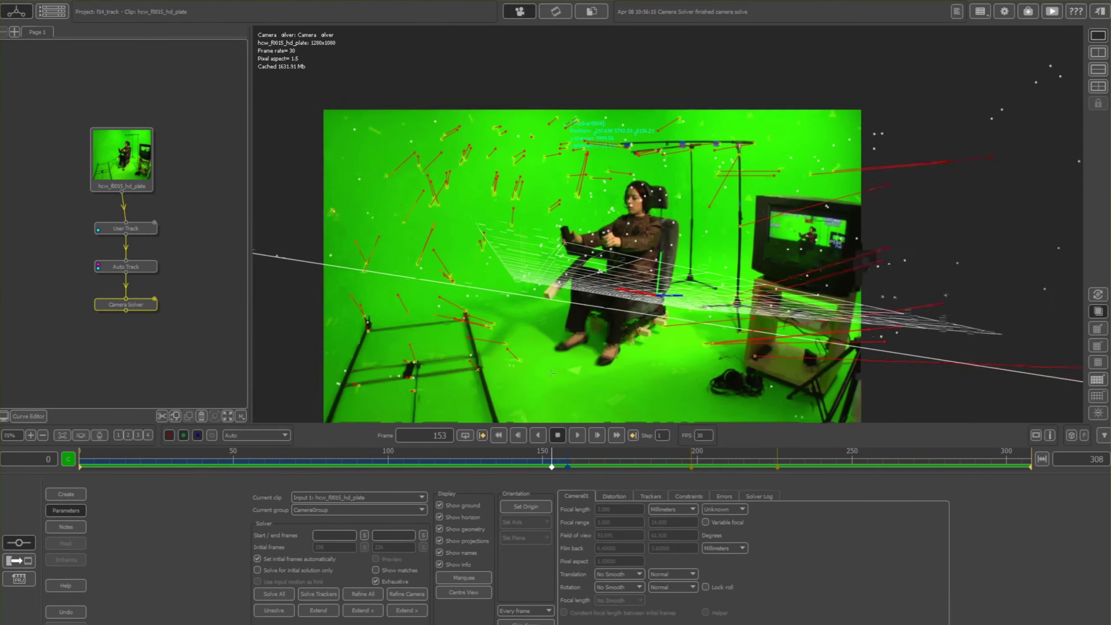
middle_click_drag(539, 382, 587, 387)
scroll(639, 388, "up", 1)
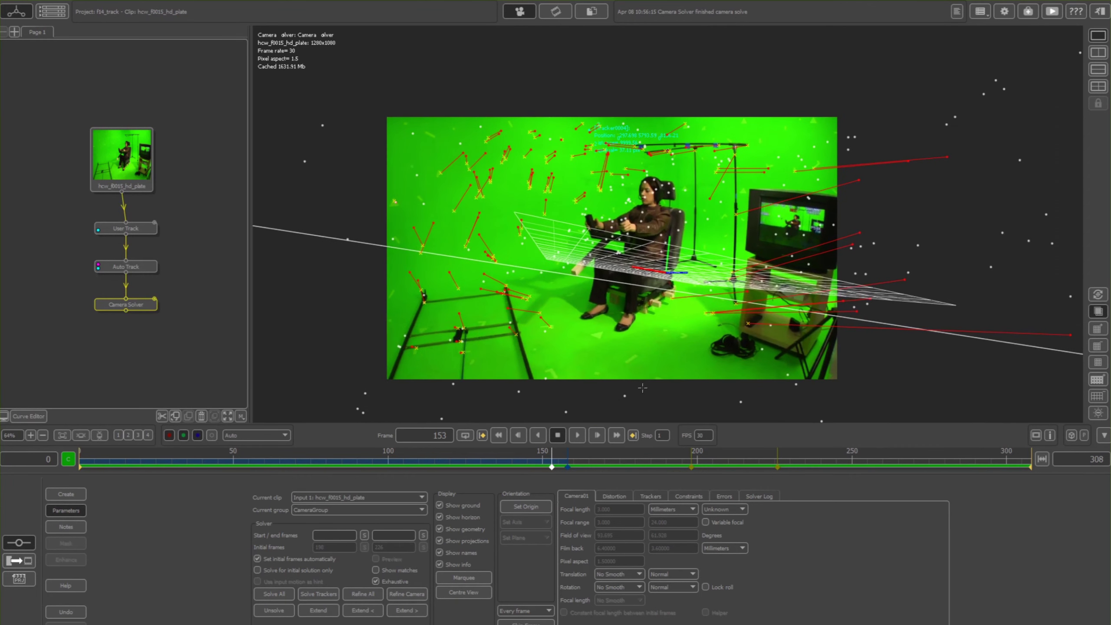
Select the tracker error curves near the peak around frame 150 and inspect those trackers in the tracker list, constraints and error graph.
left_click(724, 498)
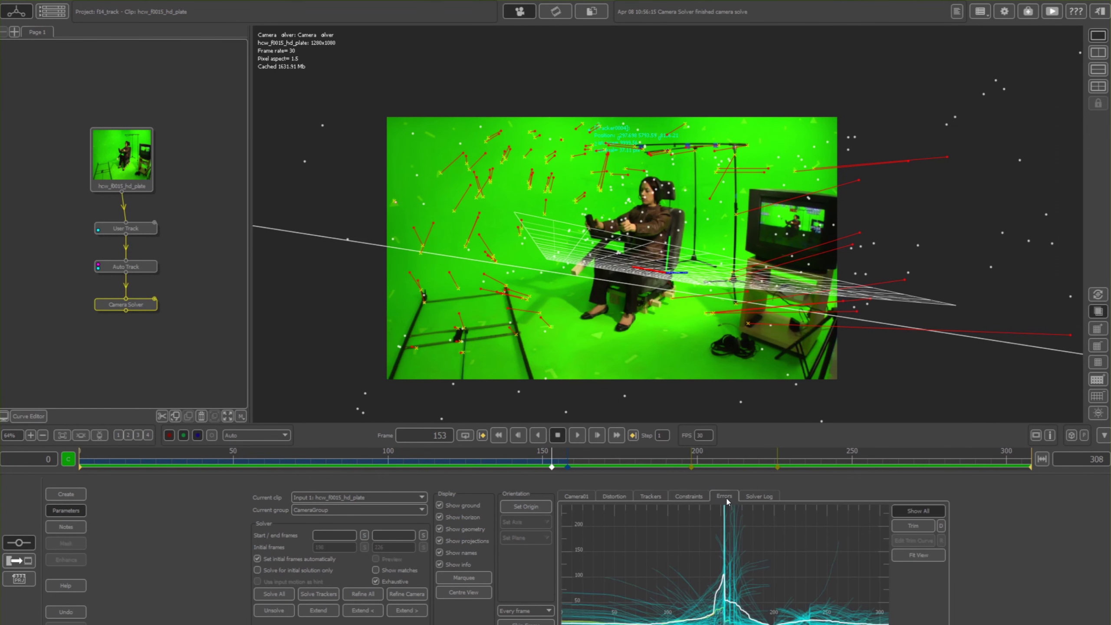
scroll(600, 342, "up", 5)
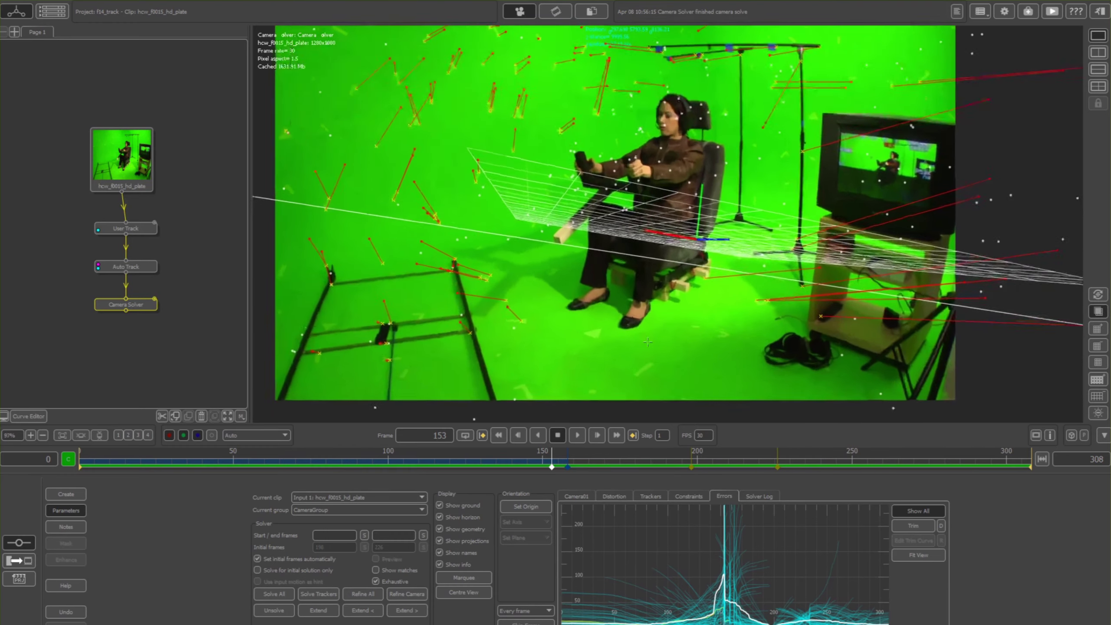
left_click_drag(775, 510, 674, 566)
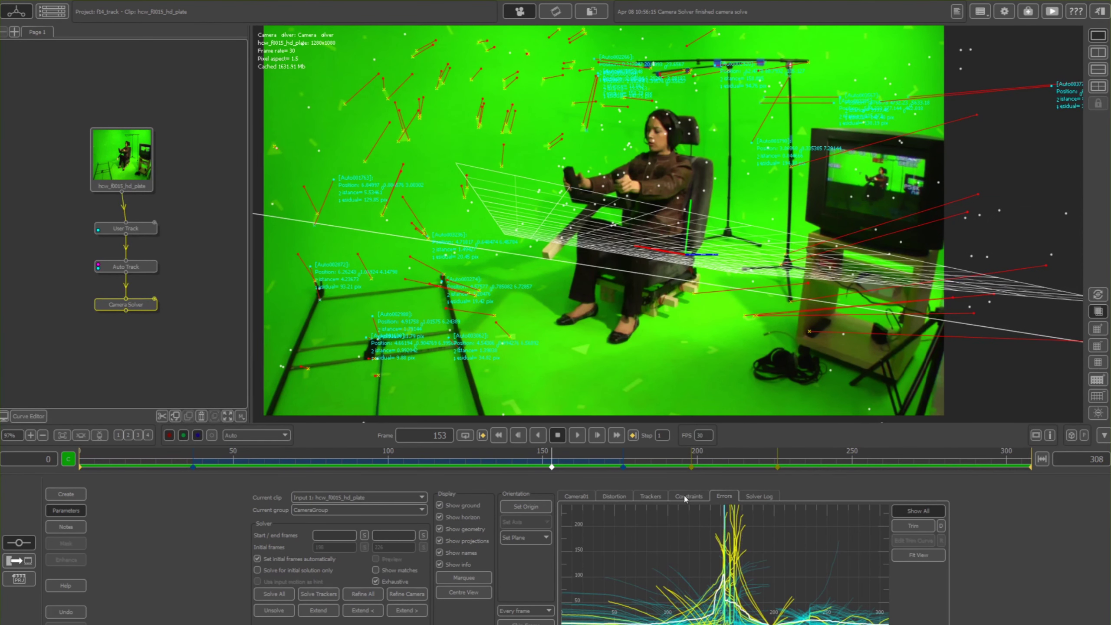
left_click(687, 552)
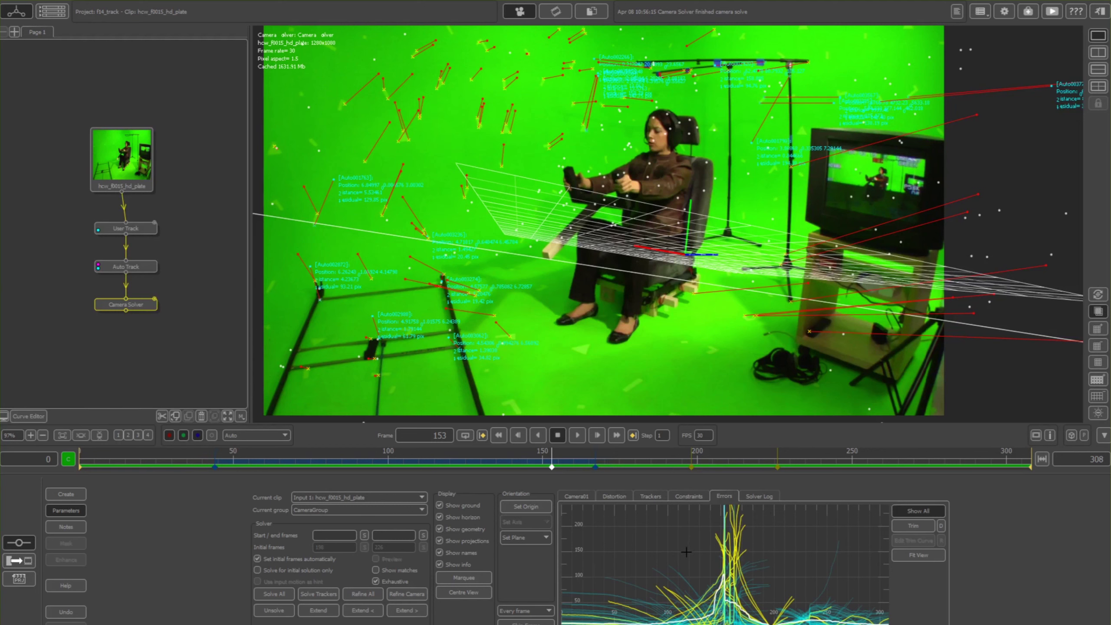
left_click(648, 497)
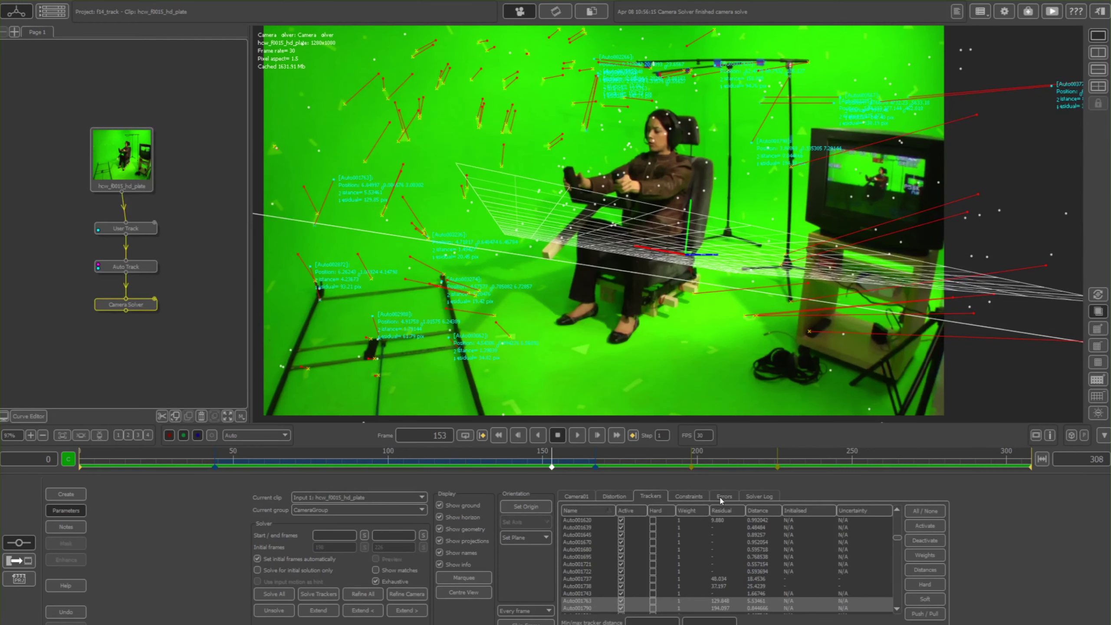
left_click(690, 498)
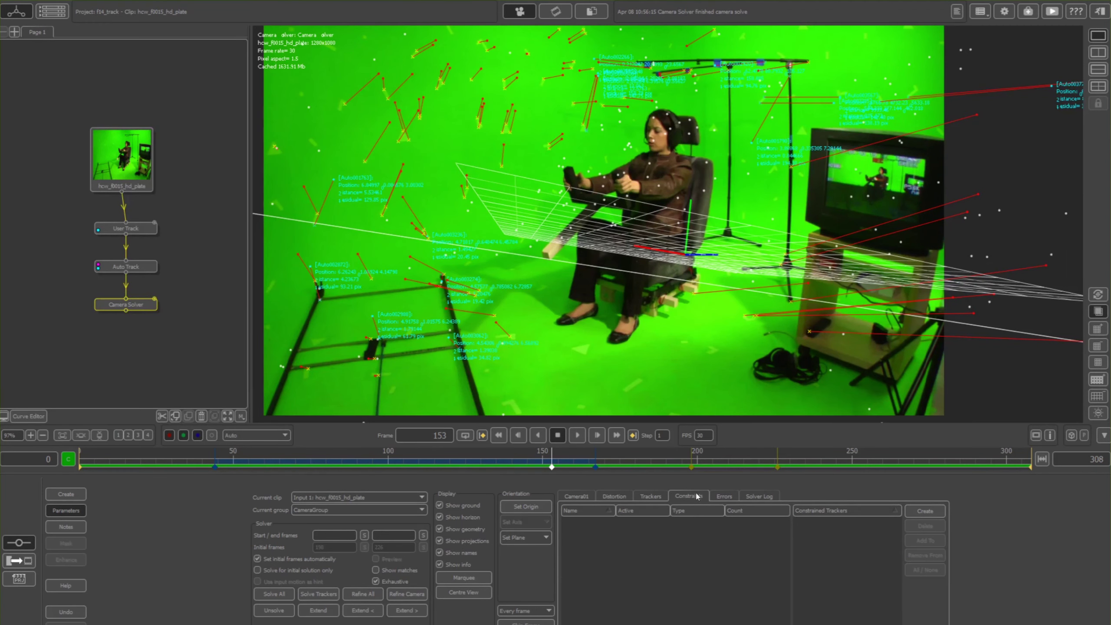
left_click(724, 496)
left_click(728, 548)
Return to frame 0 and open the Auto Track node to view its tracks and parameters.
left_click_drag(649, 469, 32, 472)
left_click_drag(140, 271, 142, 271)
double_click(143, 268)
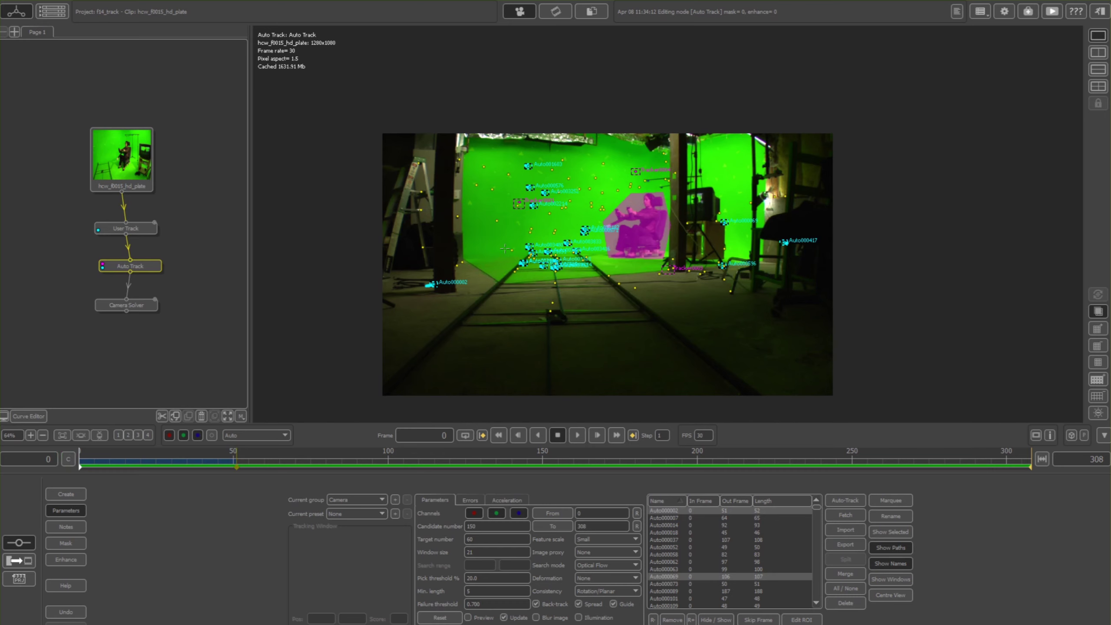
Reopen the Camera Solver node and examine its error curves, camera settings and lens distortion settings.
left_click(103, 308)
double_click(109, 308)
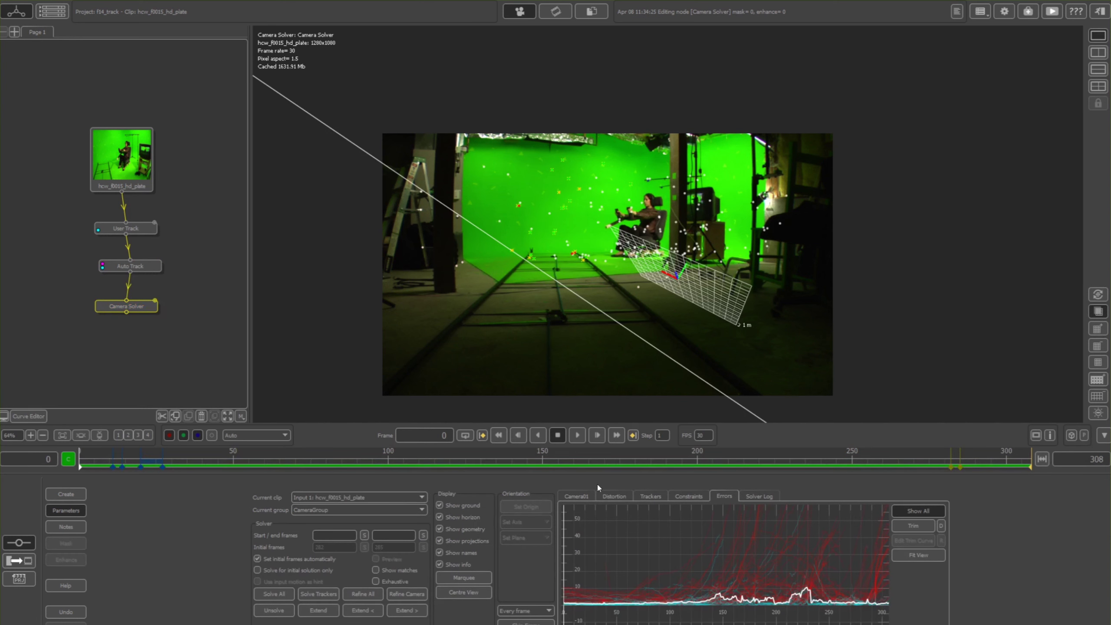
left_click(576, 496)
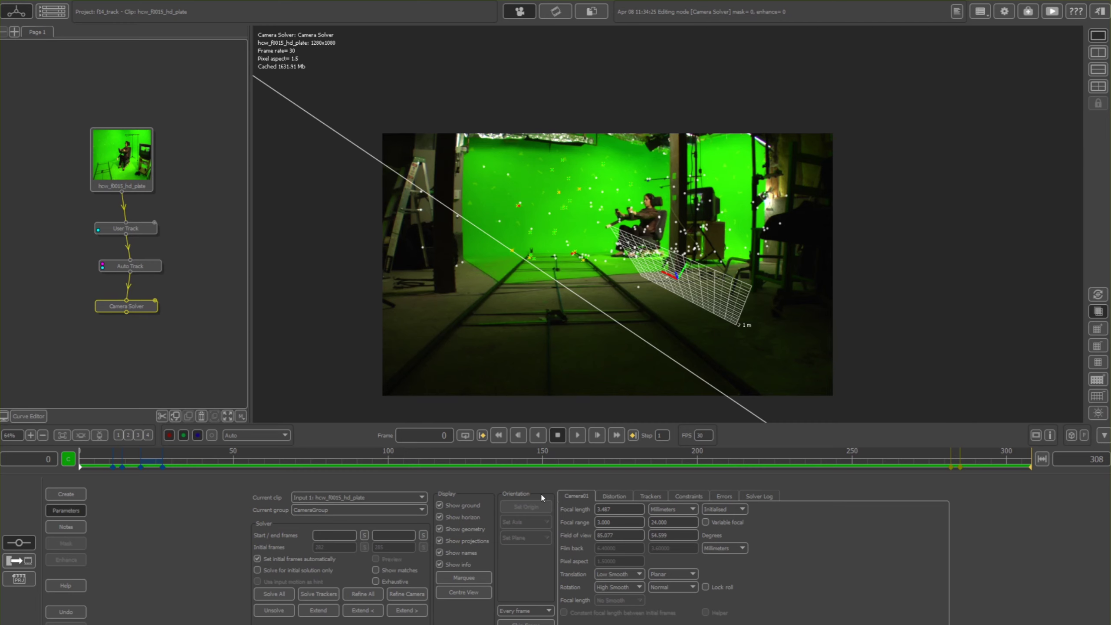
left_click(613, 496)
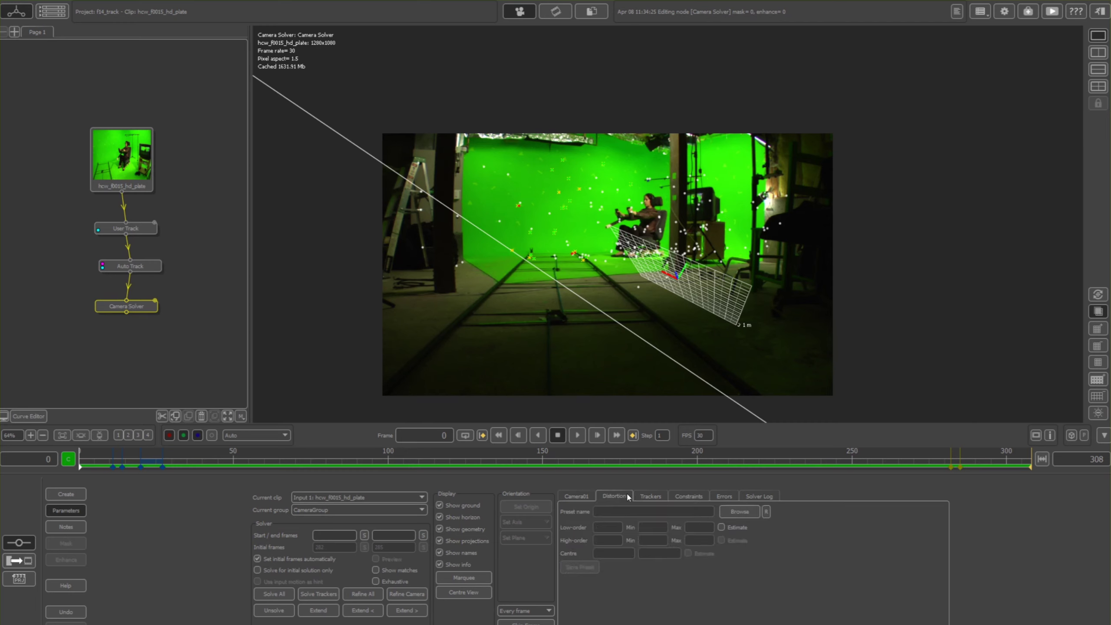
Review the Camera01 and distortion settings, then examine the solver's error curves closely with the plate at frame 112.
left_click(579, 496)
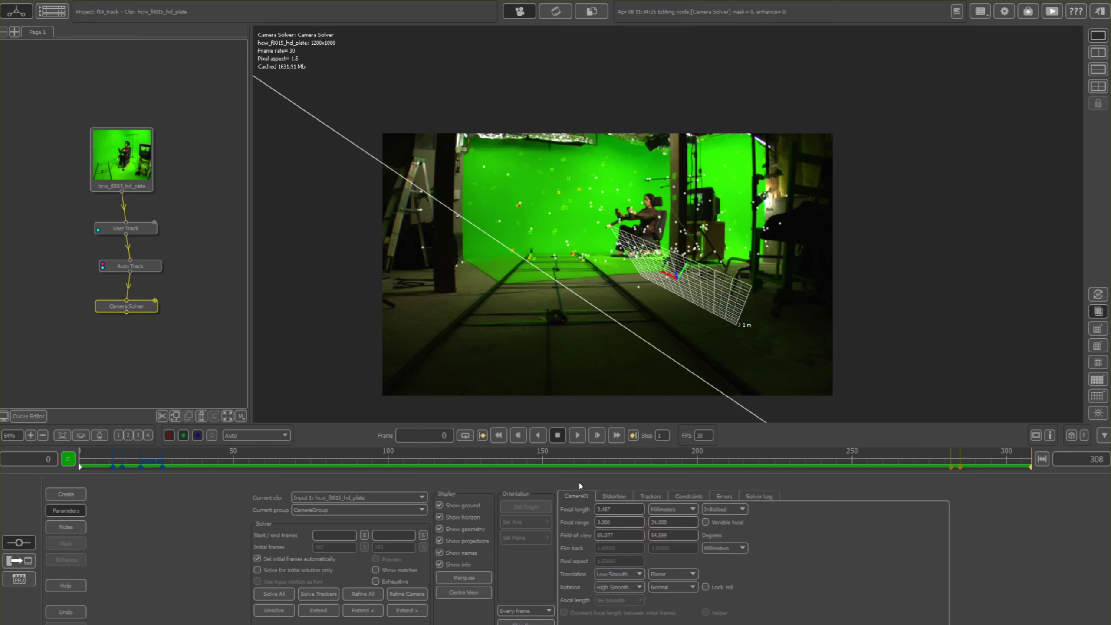
left_click(625, 496)
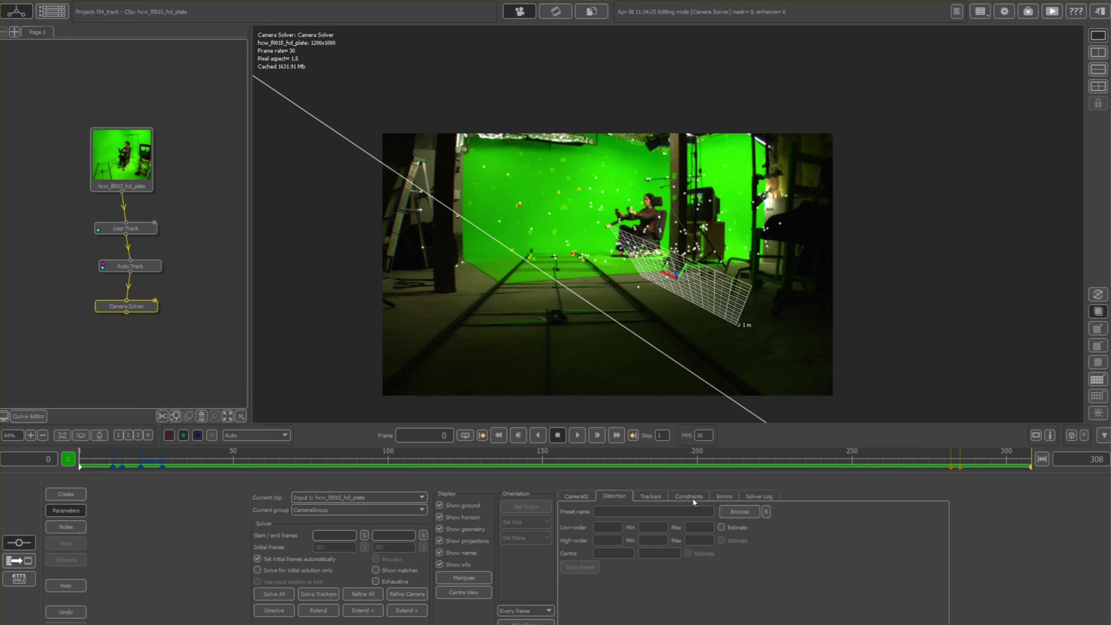
left_click(727, 497)
scroll(716, 549, "up", 5)
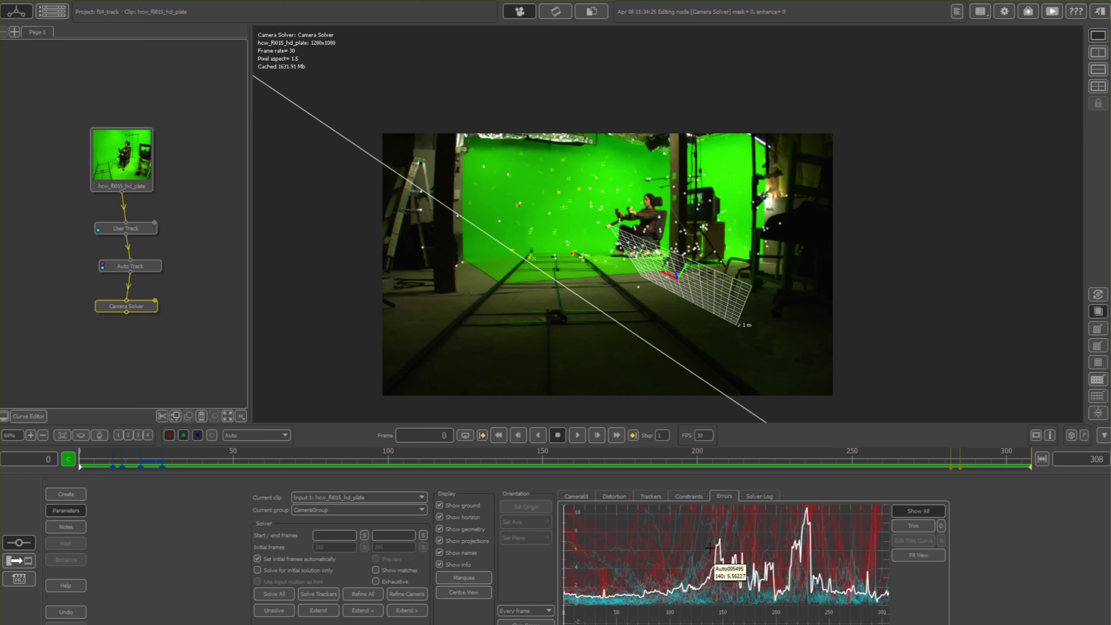
scroll(708, 543, "up", 2)
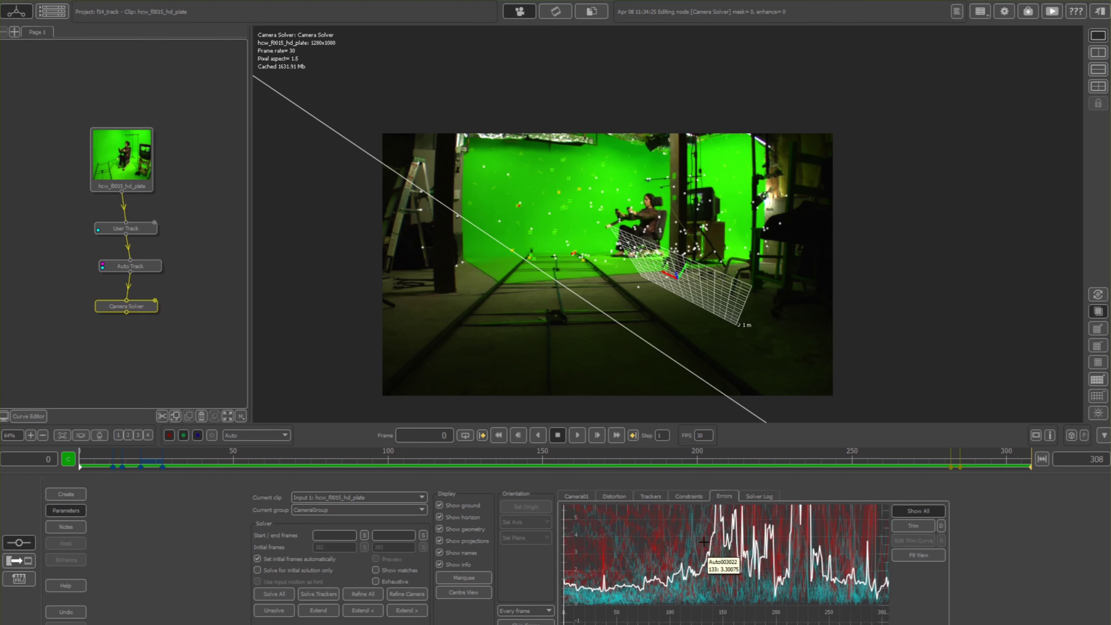
left_click_drag(110, 468, 426, 489)
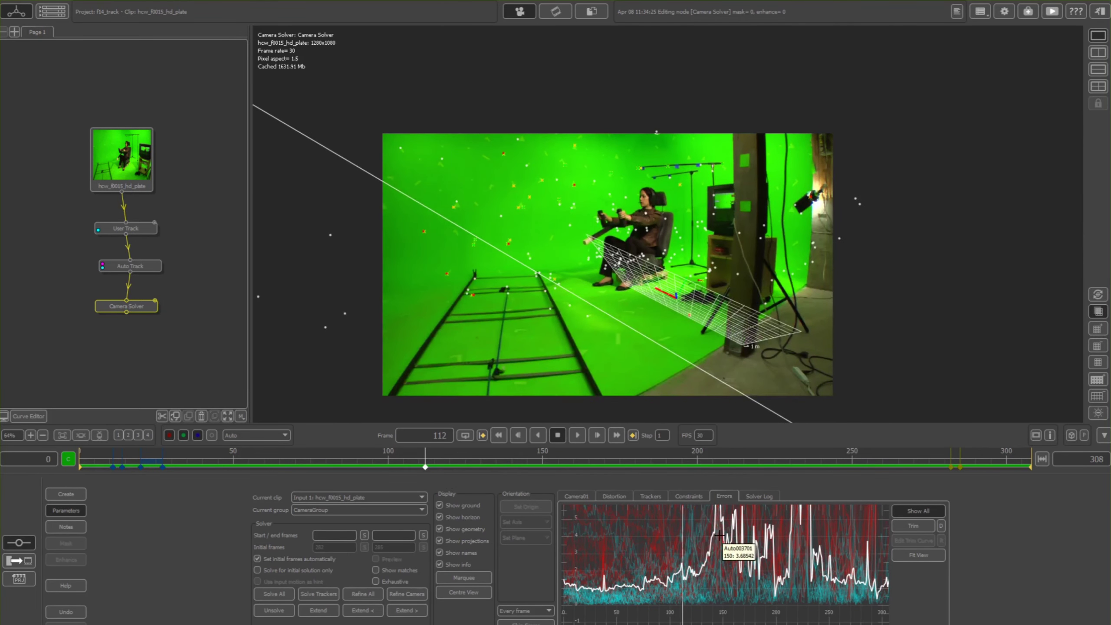
scroll(704, 556, "down", 6)
scroll(709, 566, "down", 5)
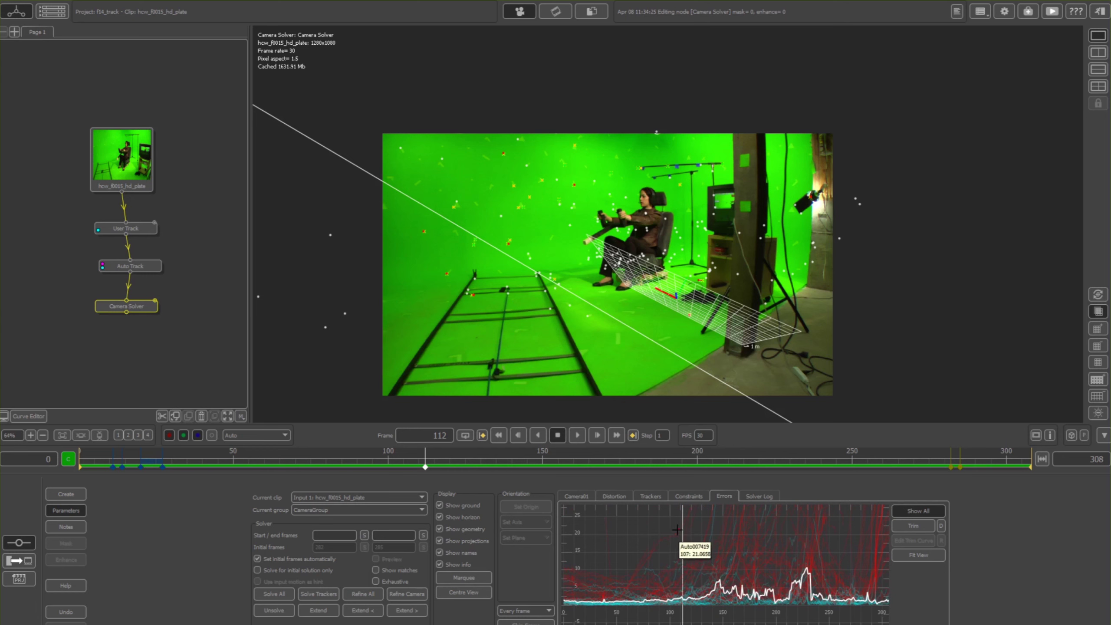
Select the steeply rising high-error curves in the error graph, deactivate their trackers and run Refine All on the solve.
left_click_drag(847, 536, 839, 537)
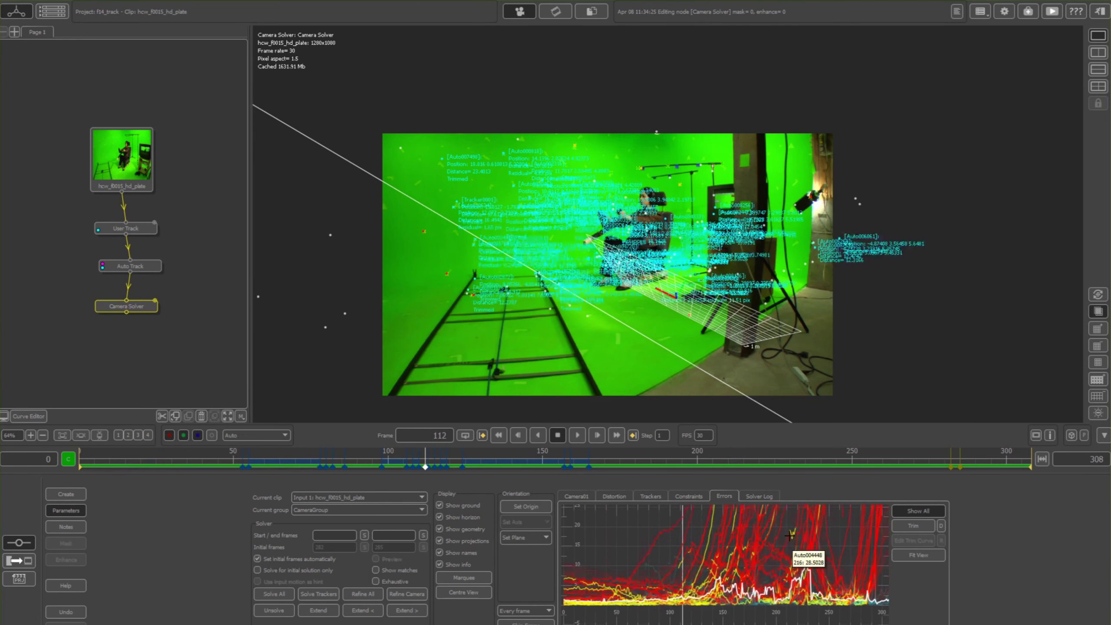
scroll(780, 560, "down", 3)
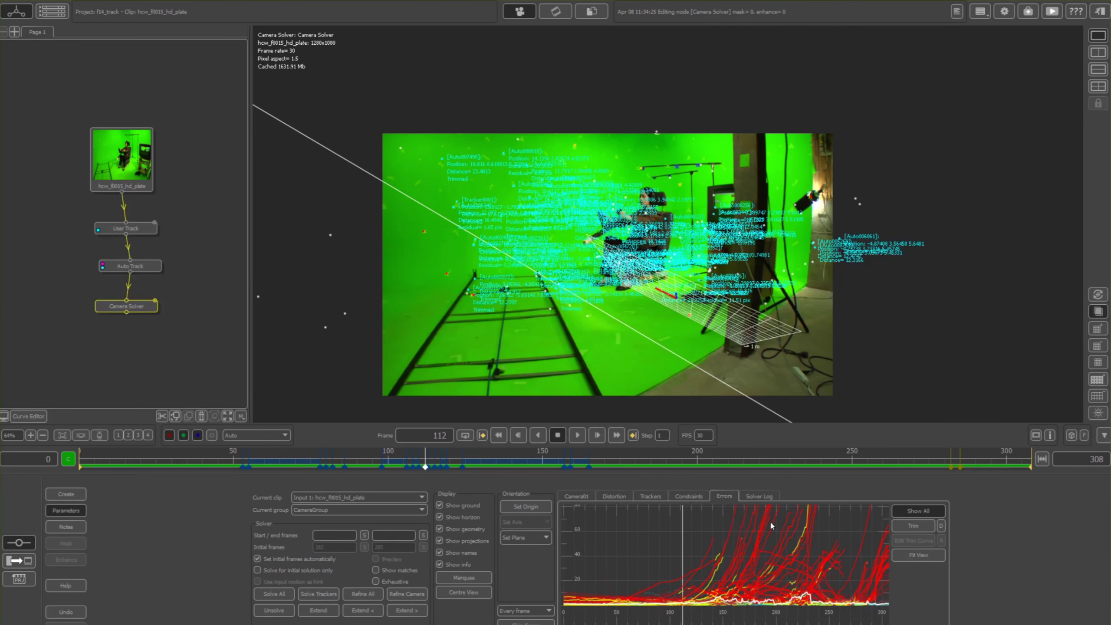
left_click_drag(707, 515, 858, 525)
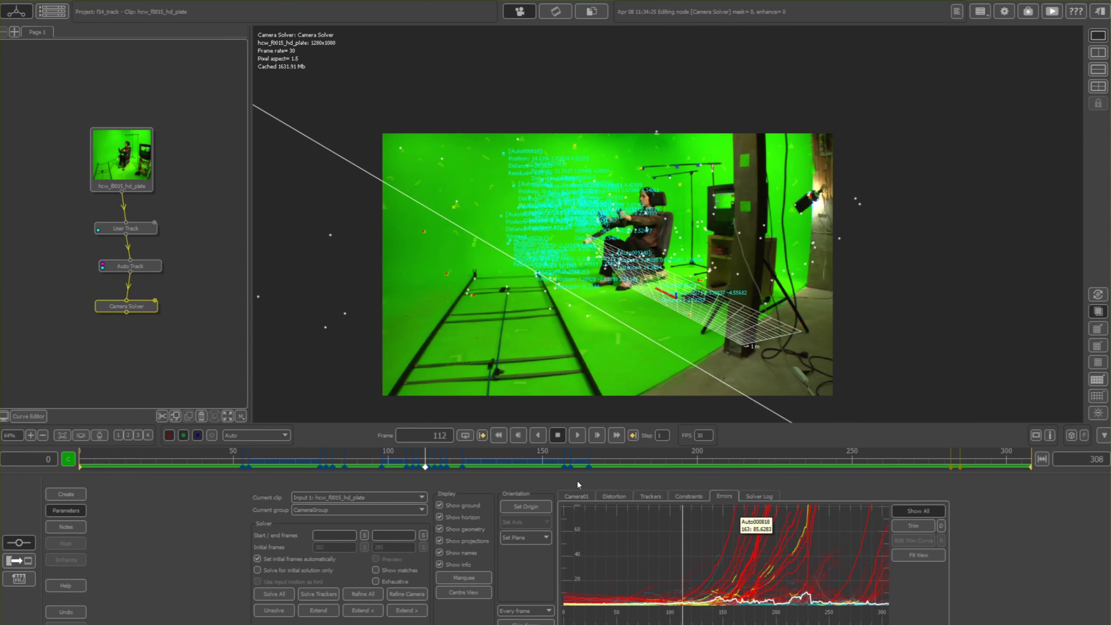
left_click(615, 497)
left_click(649, 497)
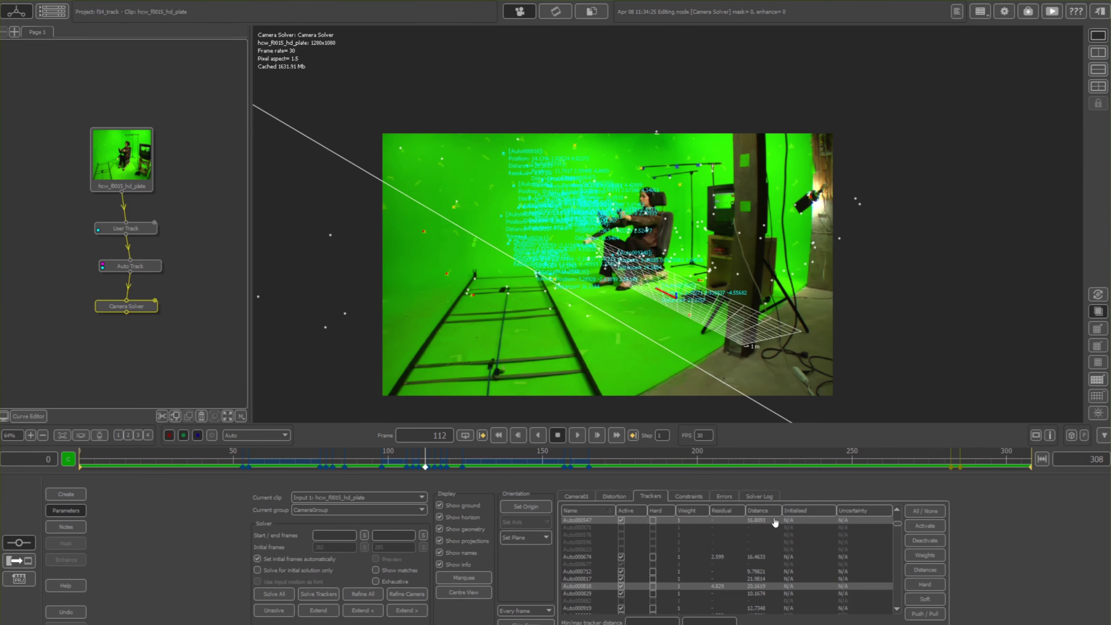
left_click(914, 540)
left_click(724, 496)
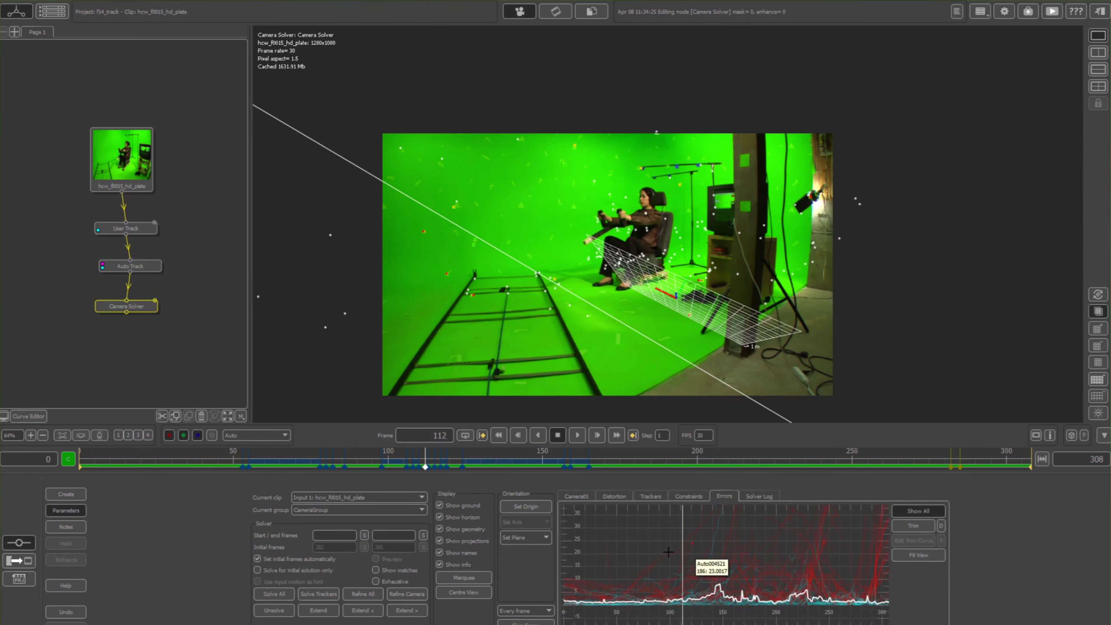
left_click(354, 596)
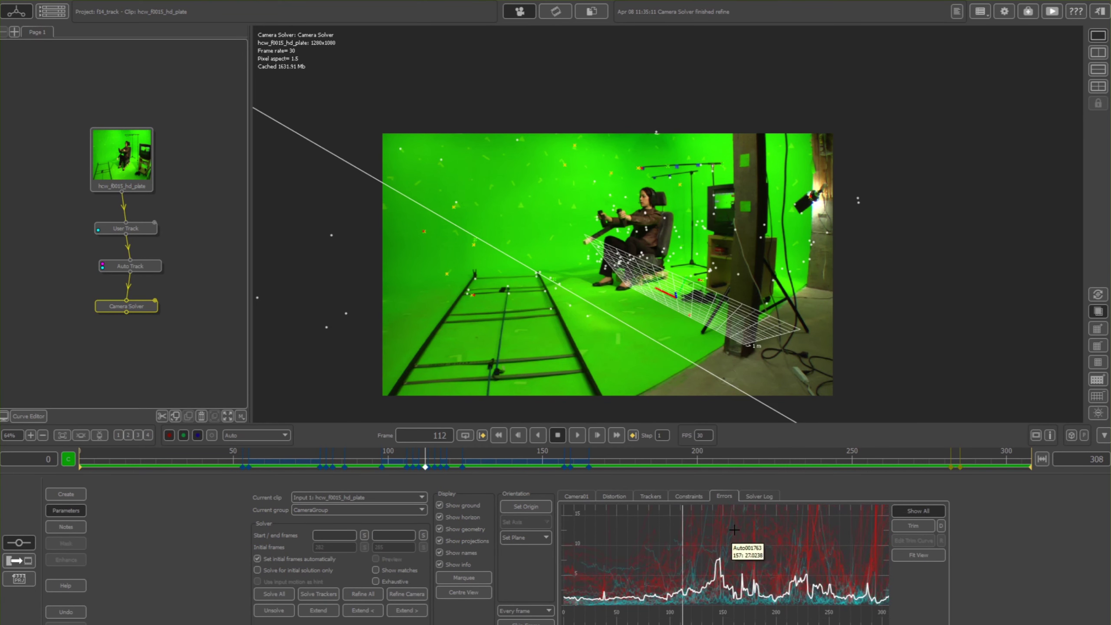
Fit the error graph, select the remaining high-error curves, deactivate those trackers and refine the whole solve again.
scroll(693, 536, "up", 5)
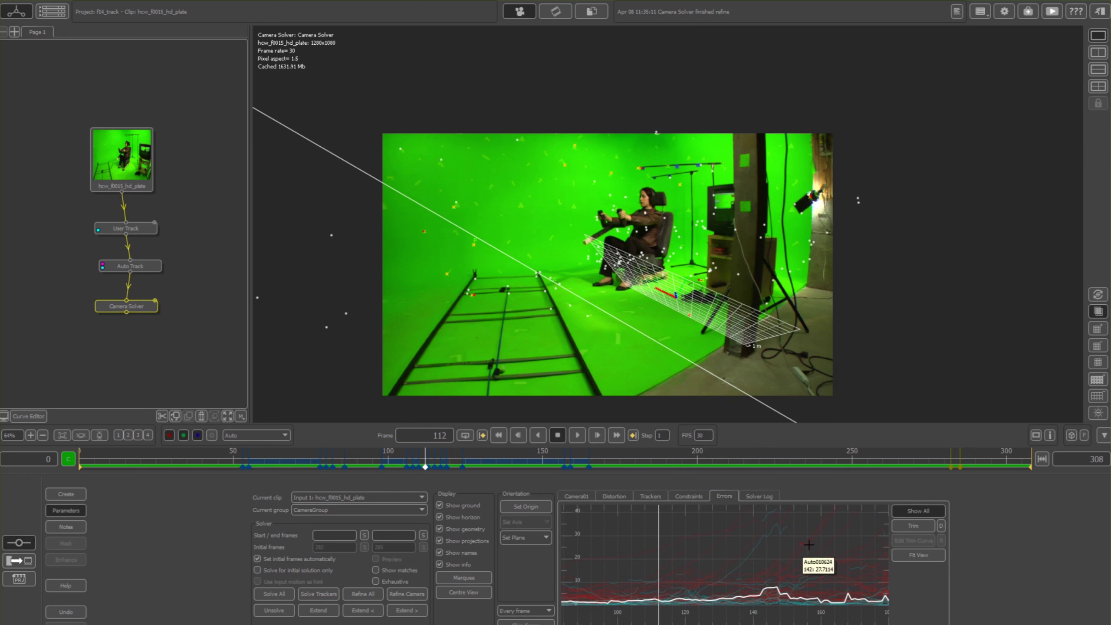
left_click(918, 555)
left_click_drag(663, 541, 901, 556)
scroll(714, 547, "up", 2)
scroll(714, 547, "up", 3)
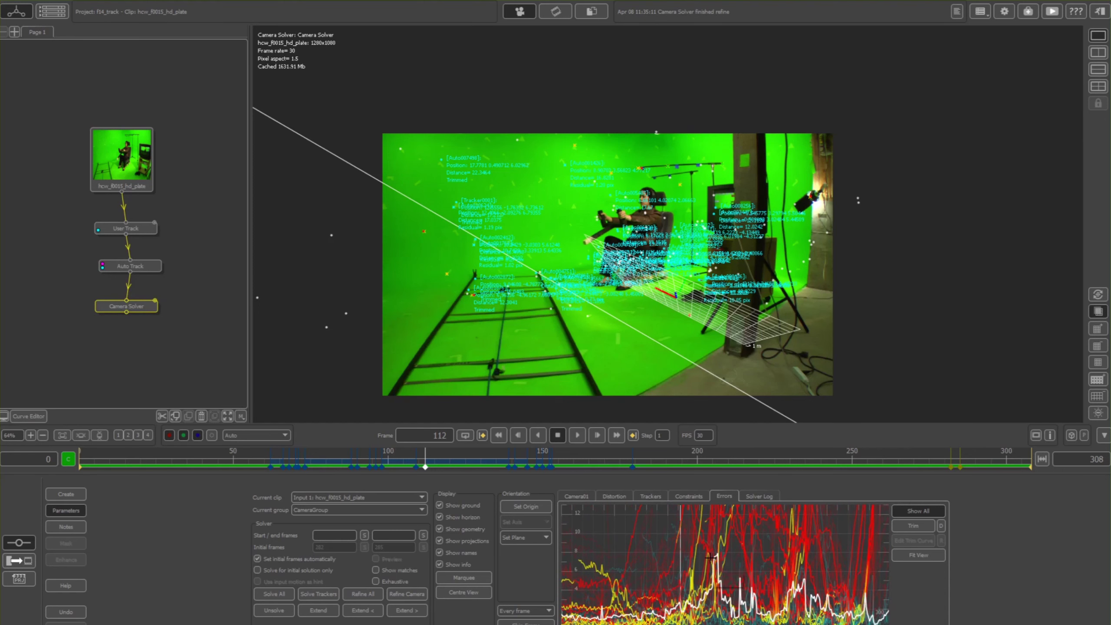
left_click(652, 497)
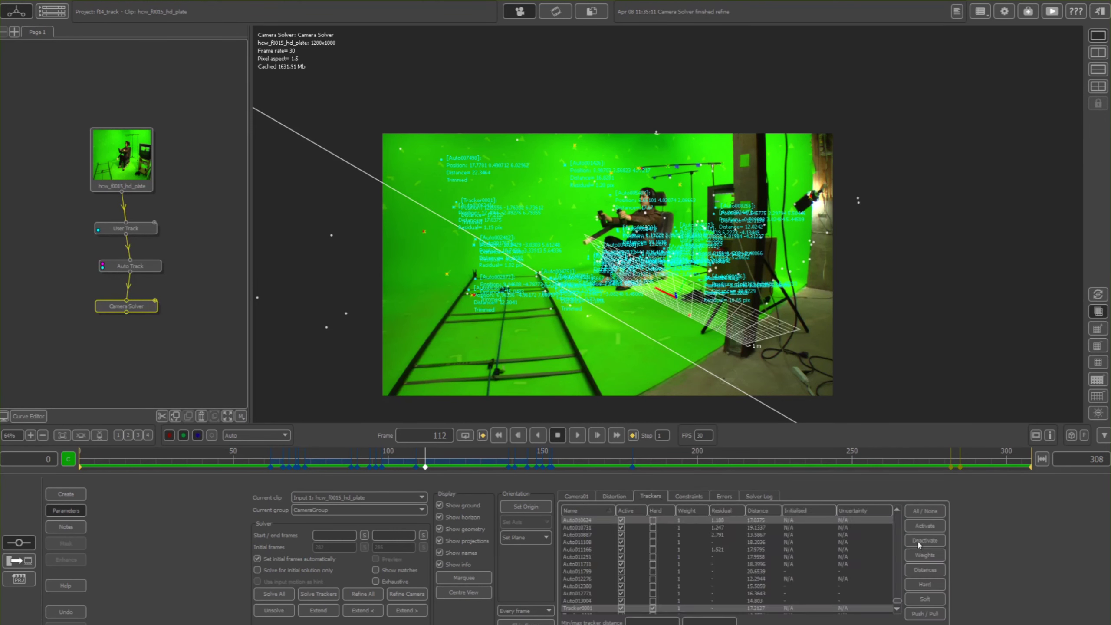
left_click(724, 496)
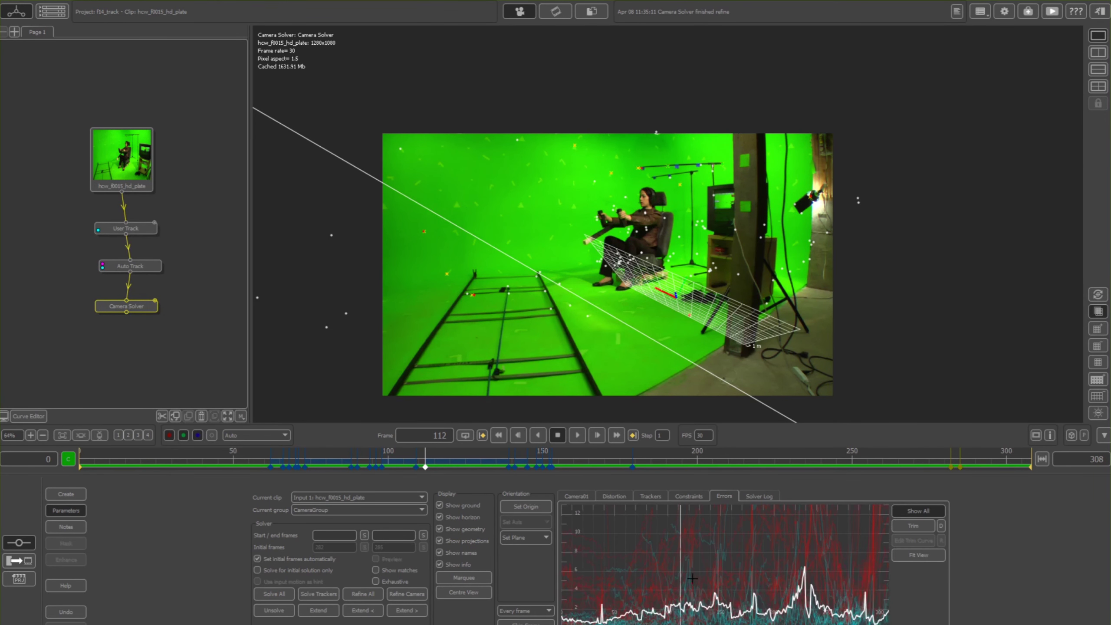
scroll(700, 562, "up", 3)
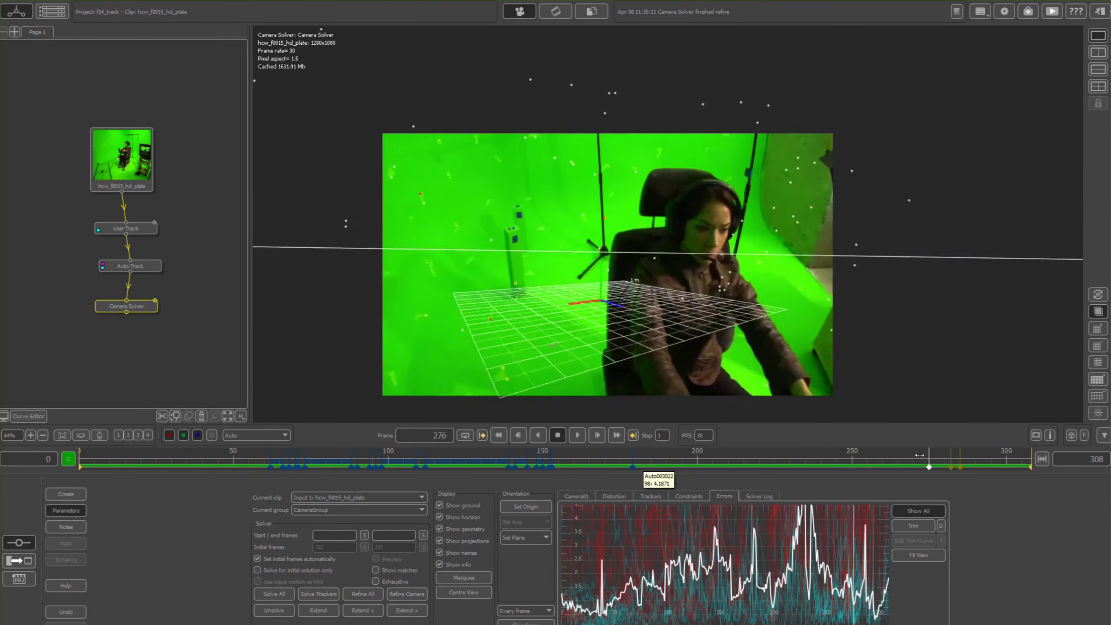
left_click_drag(388, 449, 345, 466)
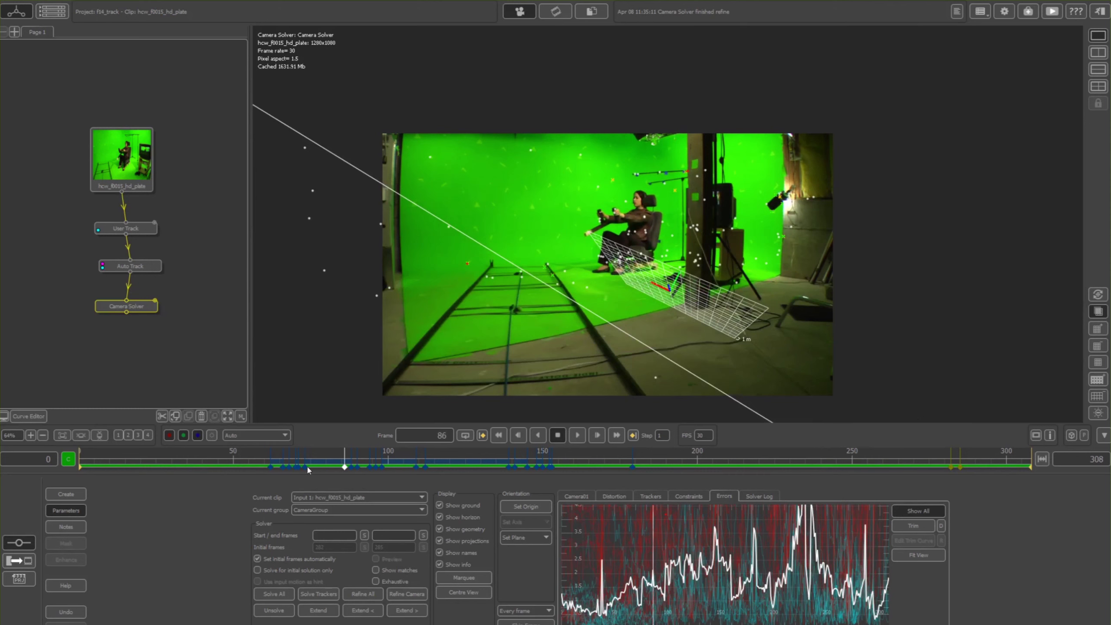
left_click(363, 593)
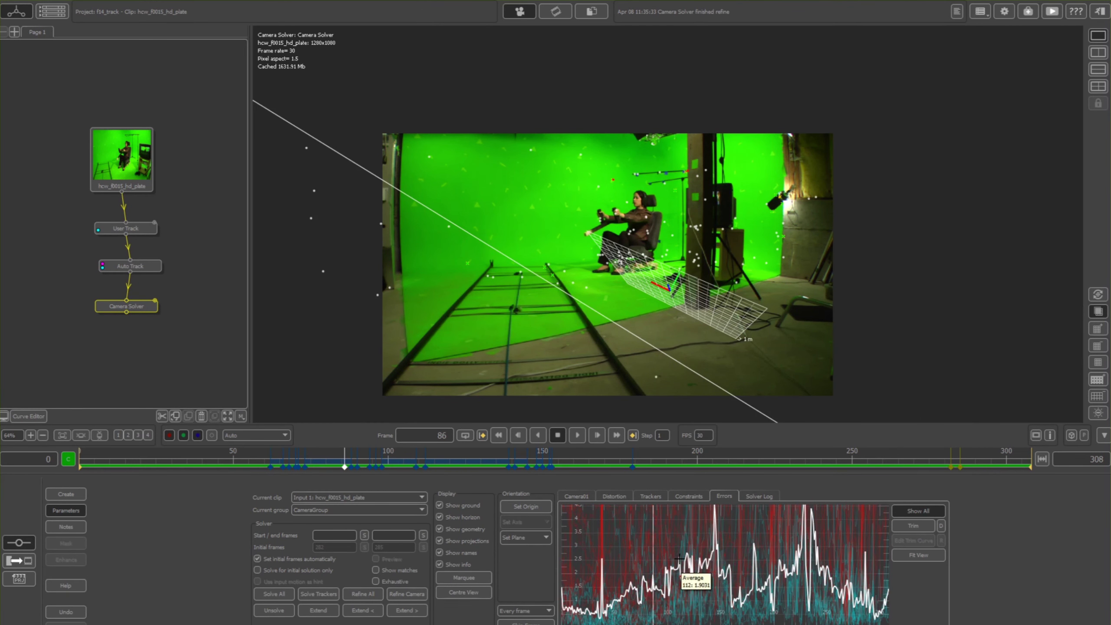
Scrub through the plate between frames 0 and 231 to check how the solved points and ground grid follow the footage.
left_click_drag(439, 465, 74, 427)
left_click_drag(154, 457, 336, 458)
mouse_move(580, 507)
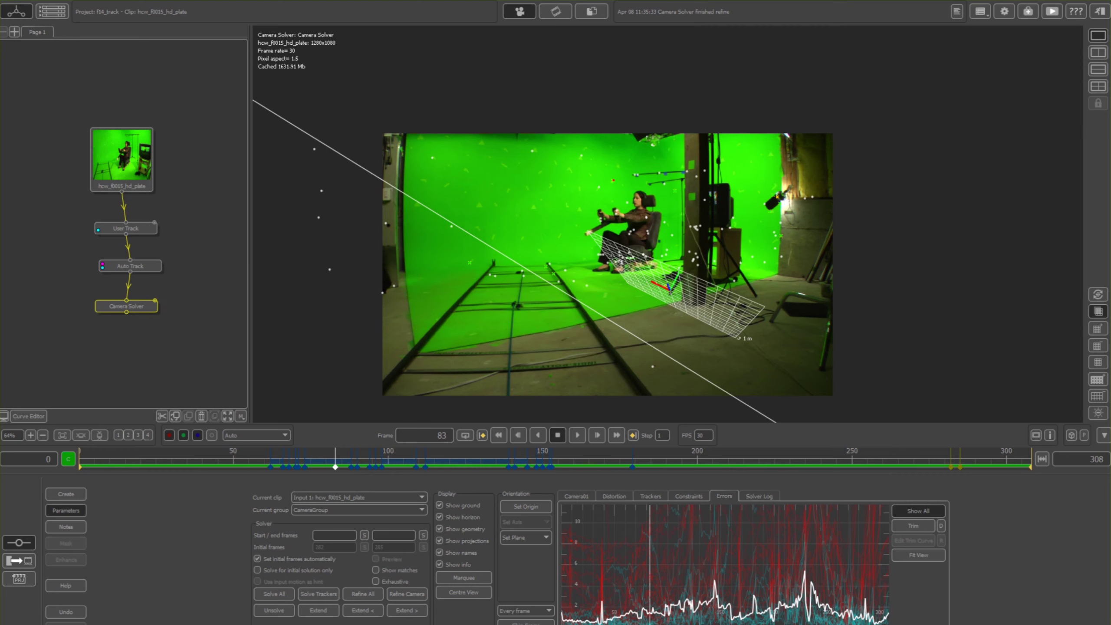
left_click_drag(334, 462, 66, 389)
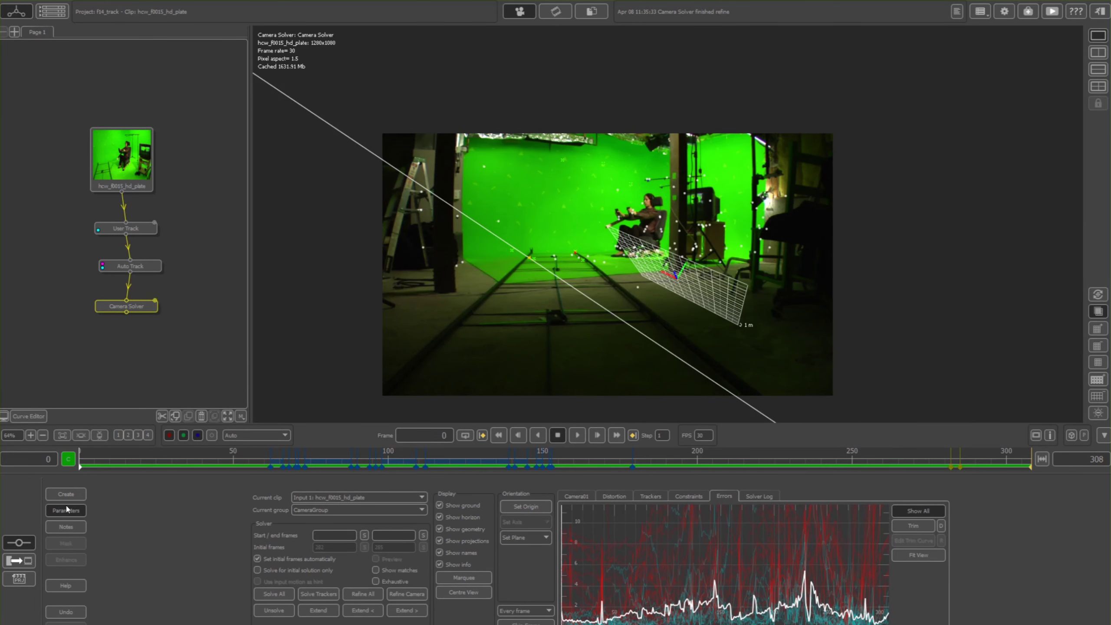
left_click_drag(135, 459, 798, 430)
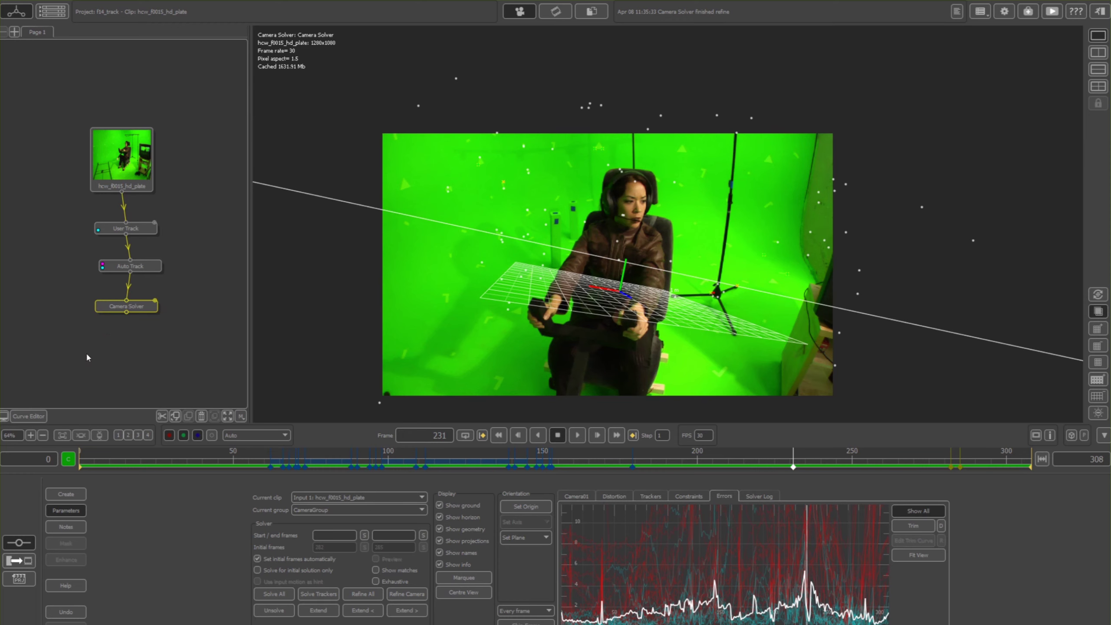
Add an Orient Scene node after the Camera Solver and set the origin at frame 81 on the tracker at the right rail's far end.
left_click(79, 497)
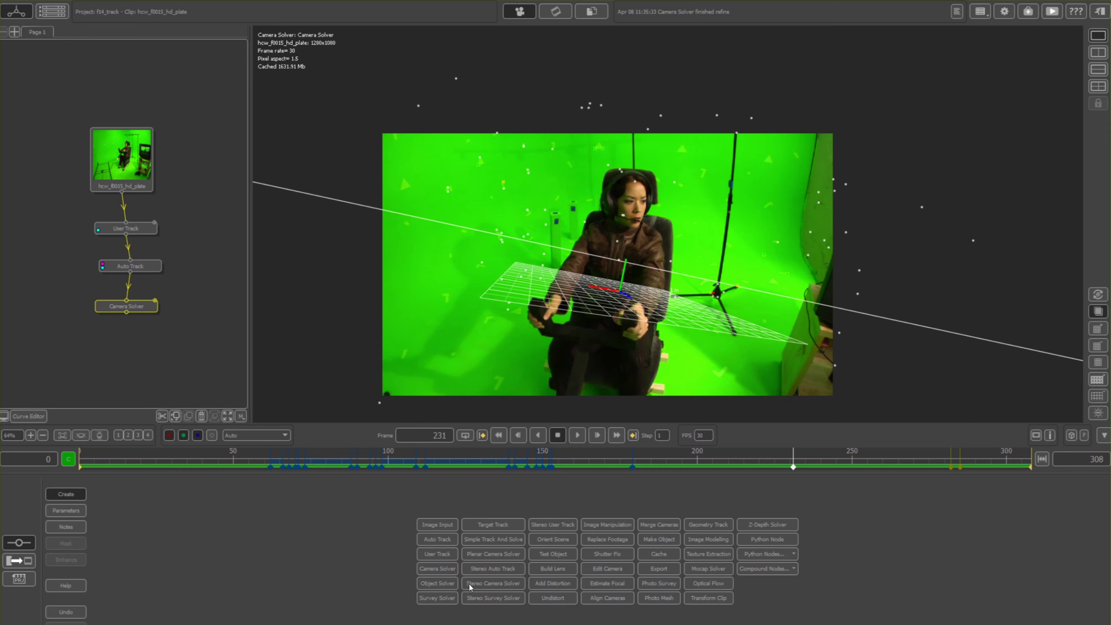
left_click(553, 544)
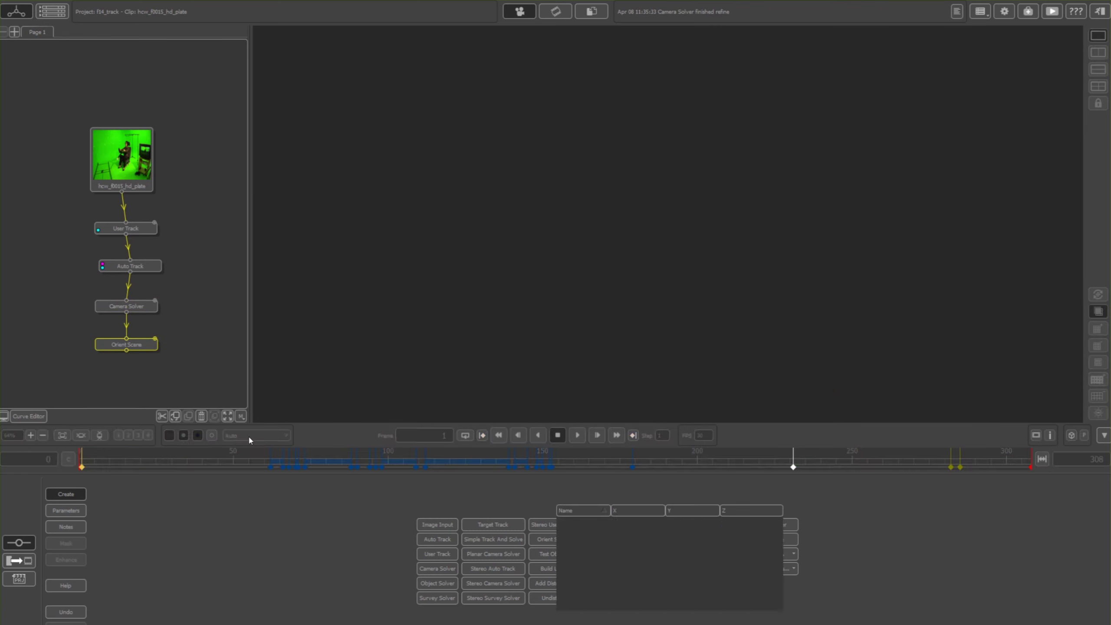
mouse_move(336, 458)
left_mouse_down()
mouse_move(175, 457)
mouse_move(336, 457)
mouse_move(329, 451)
left_mouse_up()
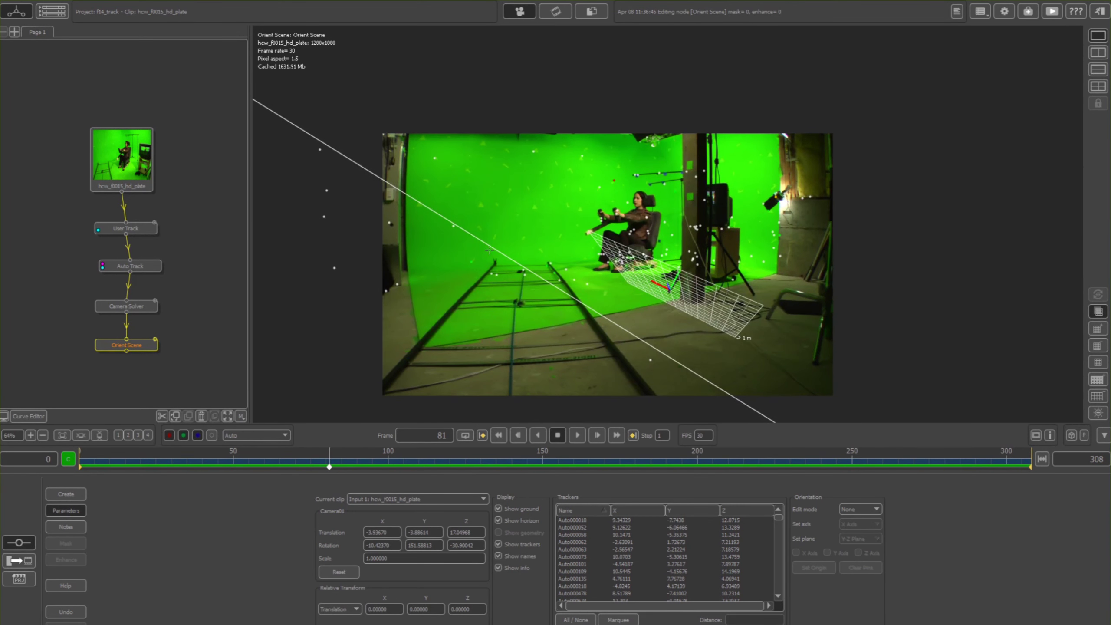
left_click(550, 273)
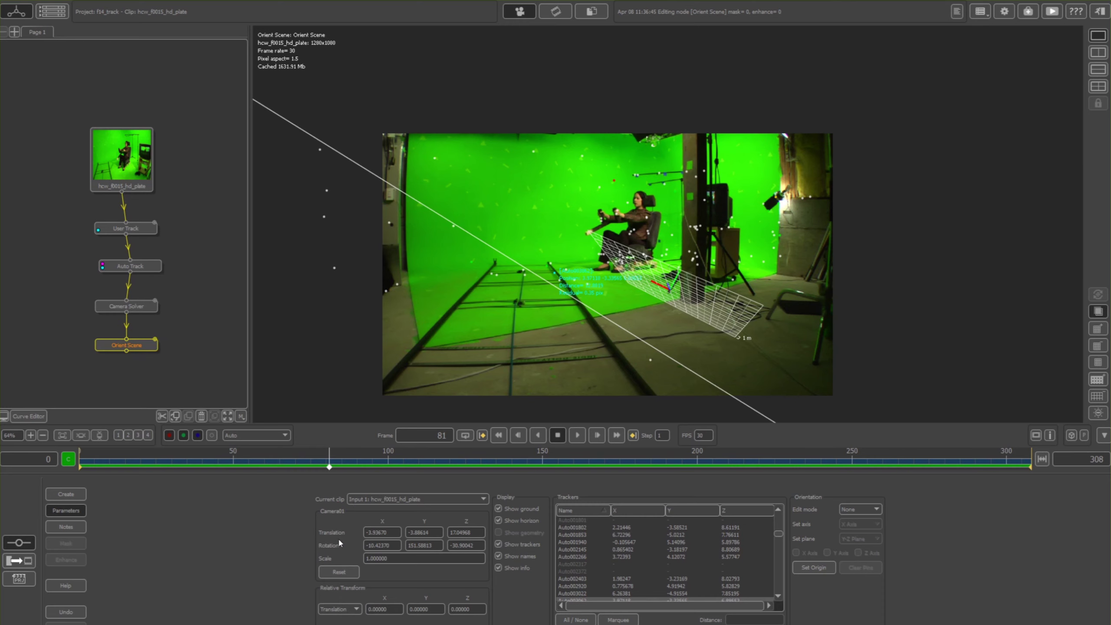
left_click(803, 567)
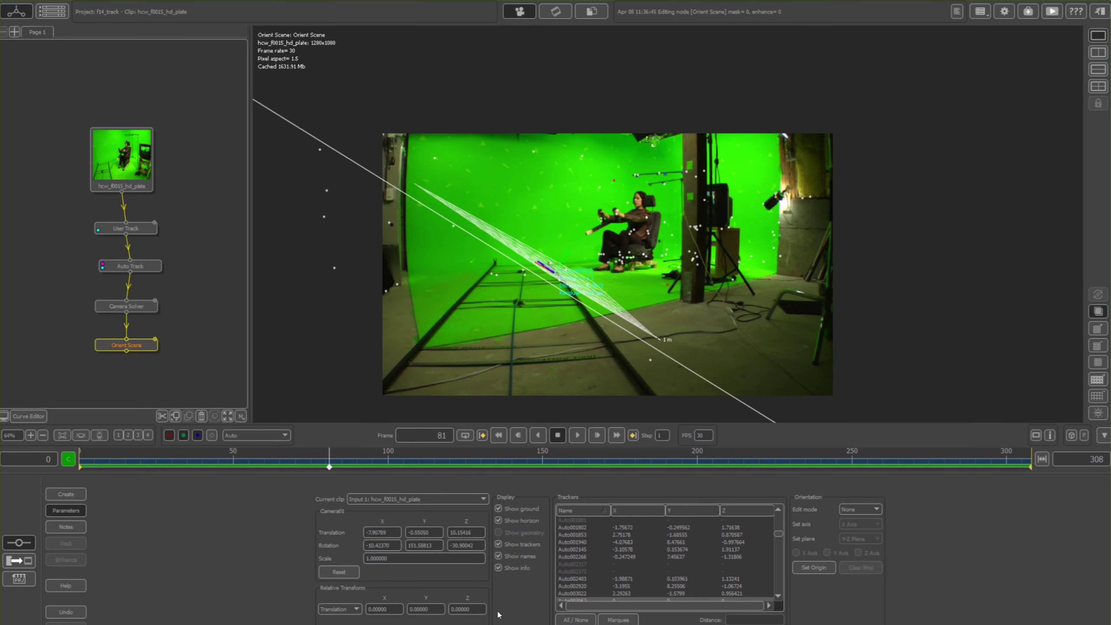
At frame 98, use the Rotate edit mode to level the horizon, lay the ground grid on the stage floor and align it with the rails.
right_click_drag(523, 357, 553, 358)
middle_click_drag(554, 358, 600, 376)
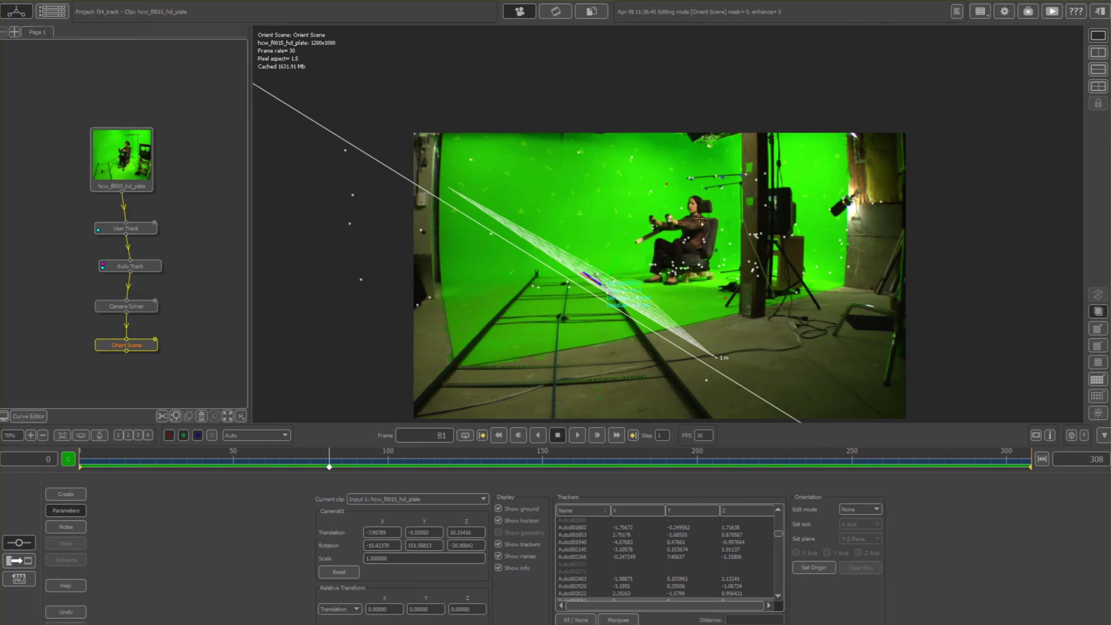
left_click(661, 274)
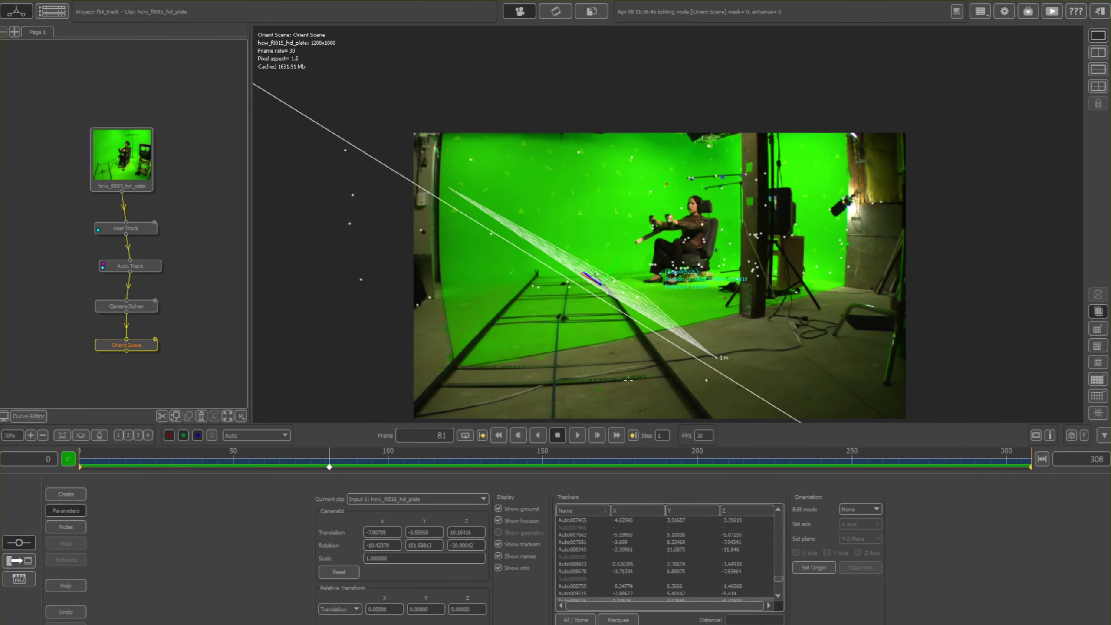
left_click_drag(475, 454, 380, 486)
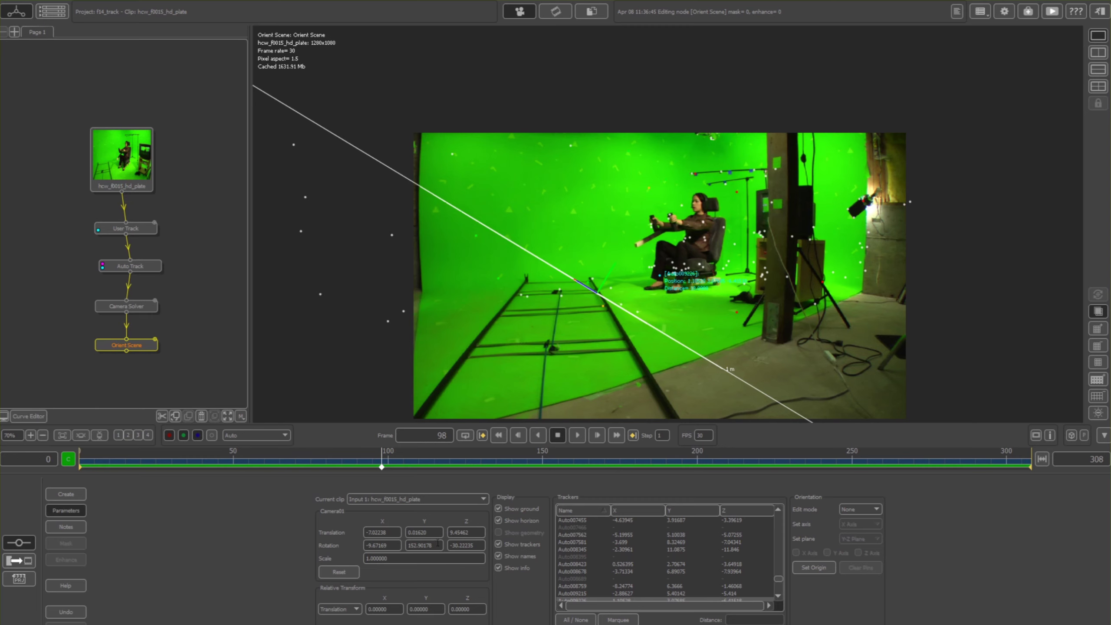
left_click(855, 509)
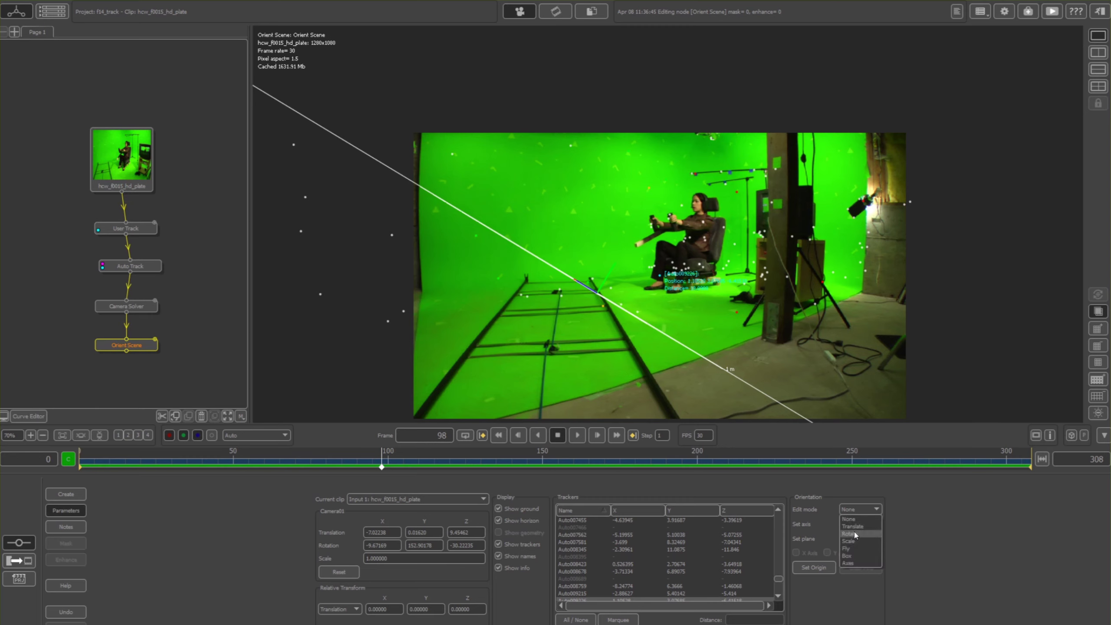
left_click(852, 534)
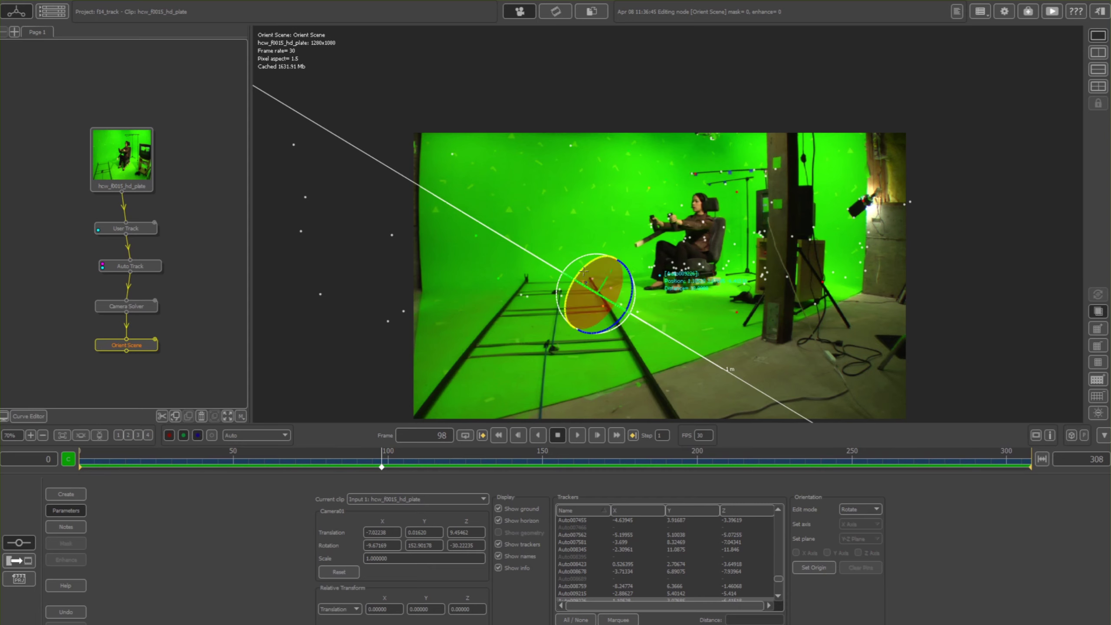
left_click_drag(585, 267, 473, 210)
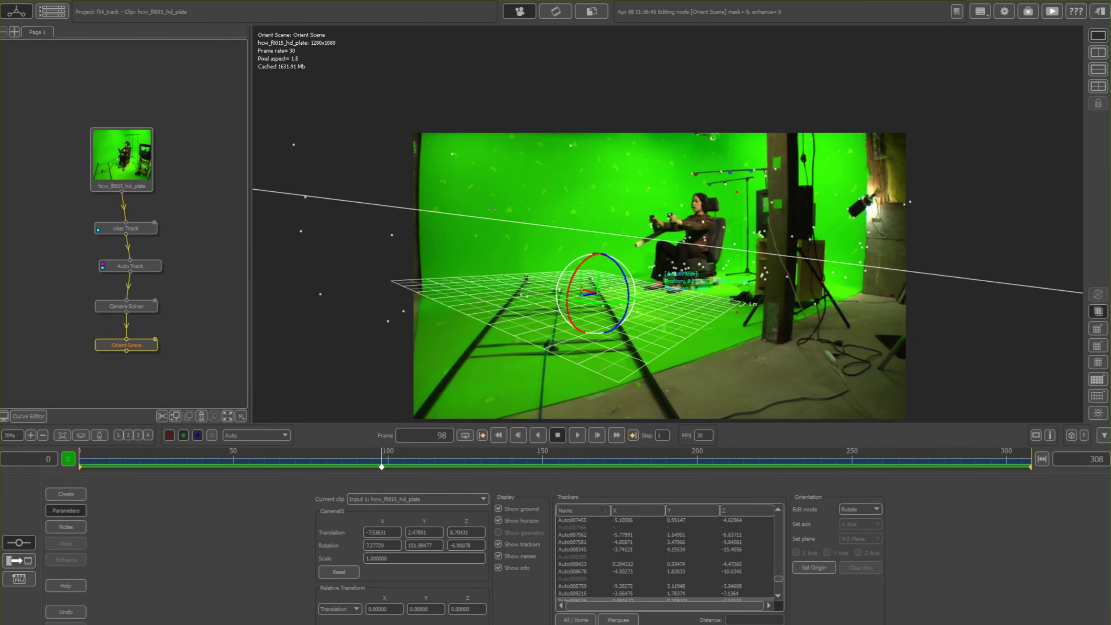
left_click_drag(623, 277, 603, 291)
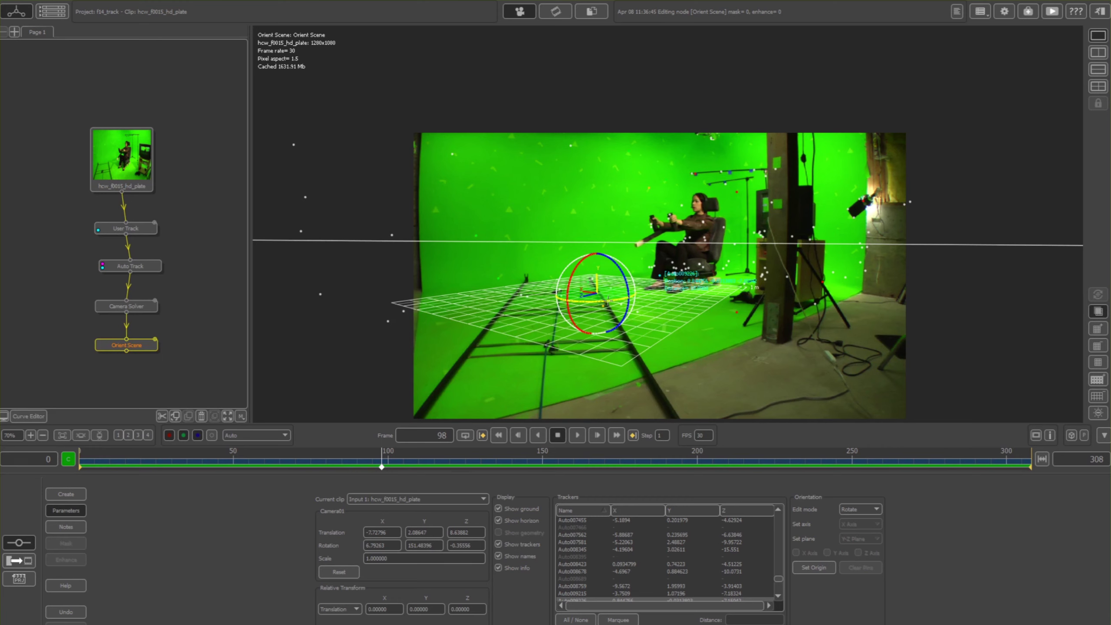
left_click_drag(609, 301, 572, 301)
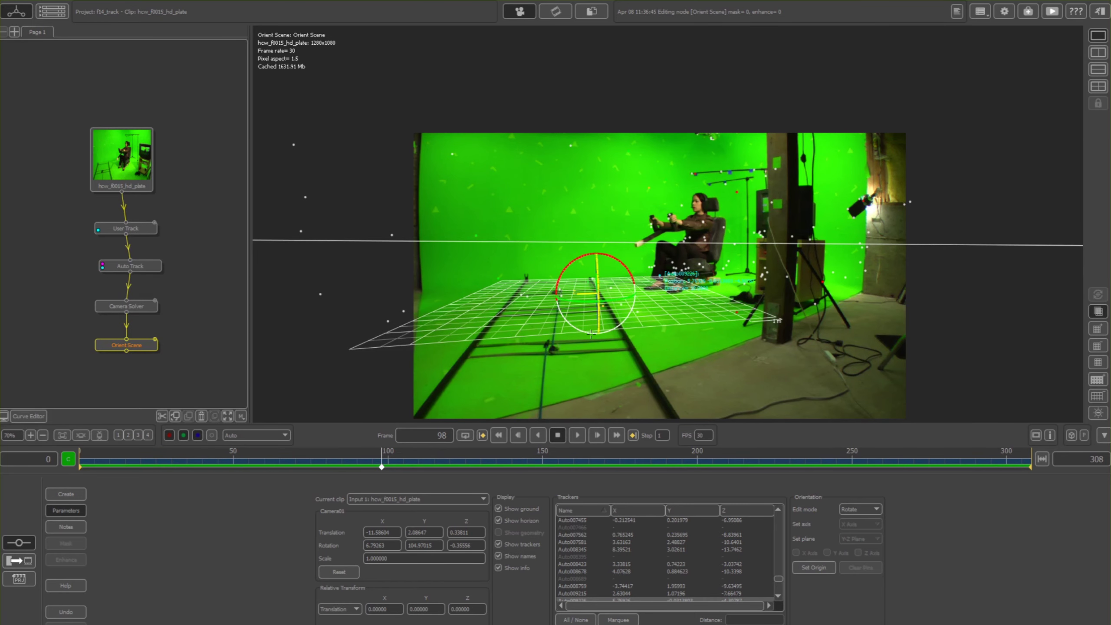
At frame 62, fine-tune the scene's rotation so the ground grid follows the rails, and return to frame 1.
left_click_drag(280, 457, 263, 436)
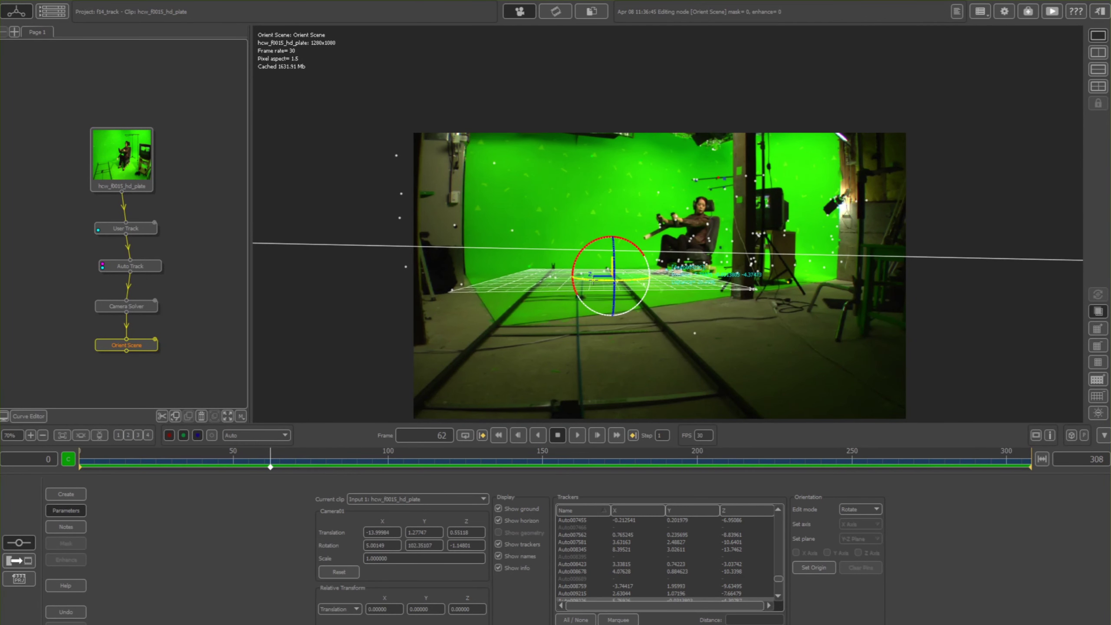
left_click_drag(589, 279, 601, 284)
left_click_drag(278, 461, 102, 389)
Add a Test Object node after the Orient Scene node.
left_click(65, 494)
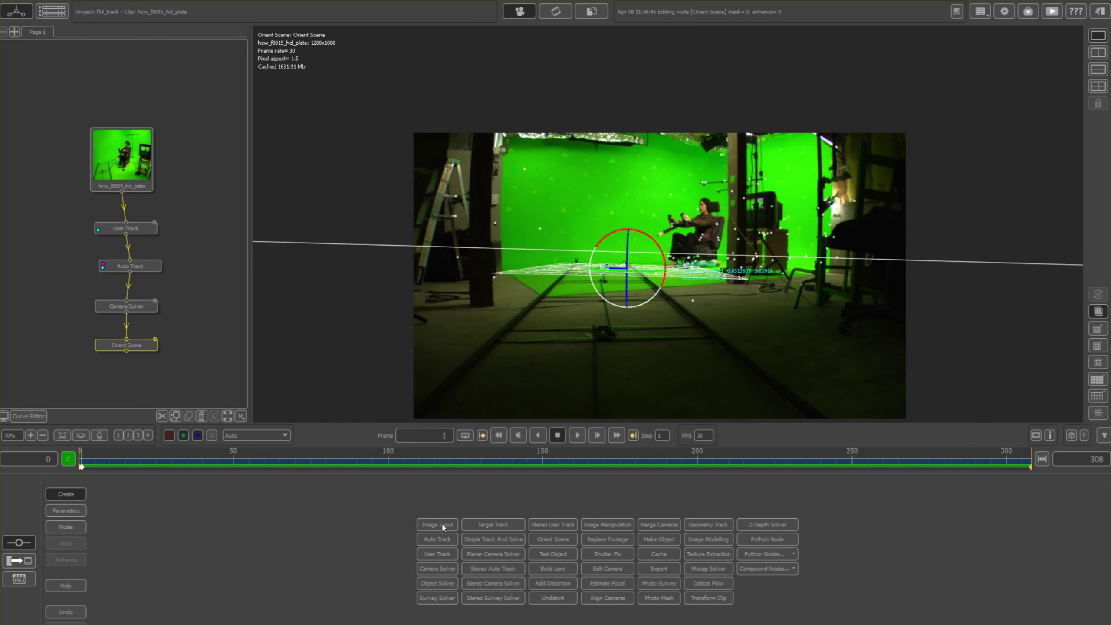
left_click(65, 510)
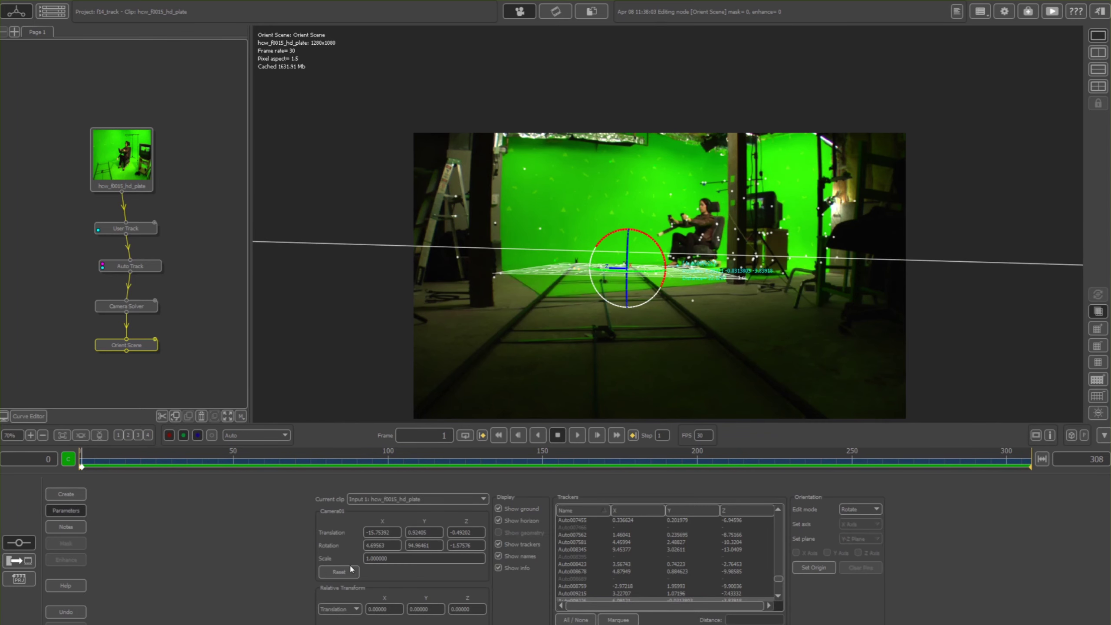
left_click(66, 495)
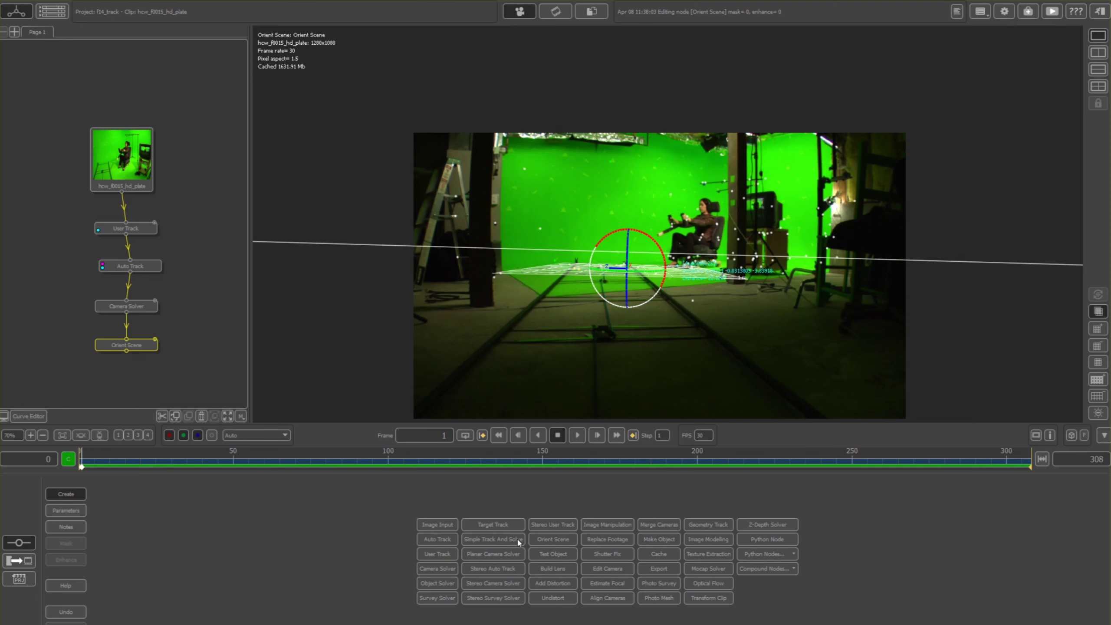
left_click(553, 554)
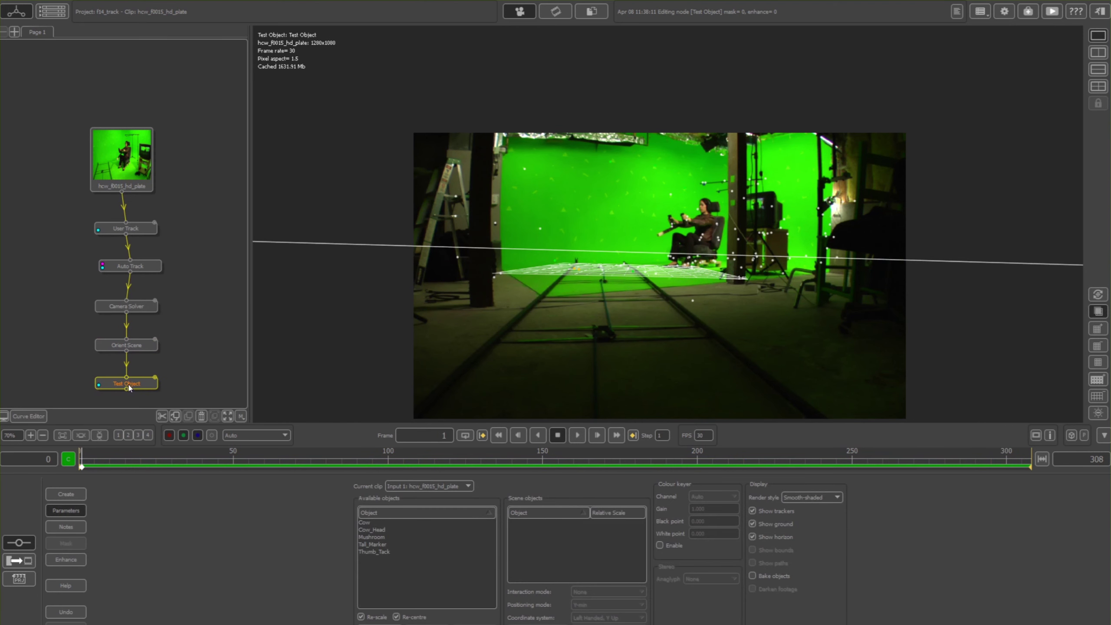
Add the Cow test object to the scene objects.
scroll(635, 253, "up", 6)
middle_click_drag(638, 284, 613, 320)
left_click(382, 530)
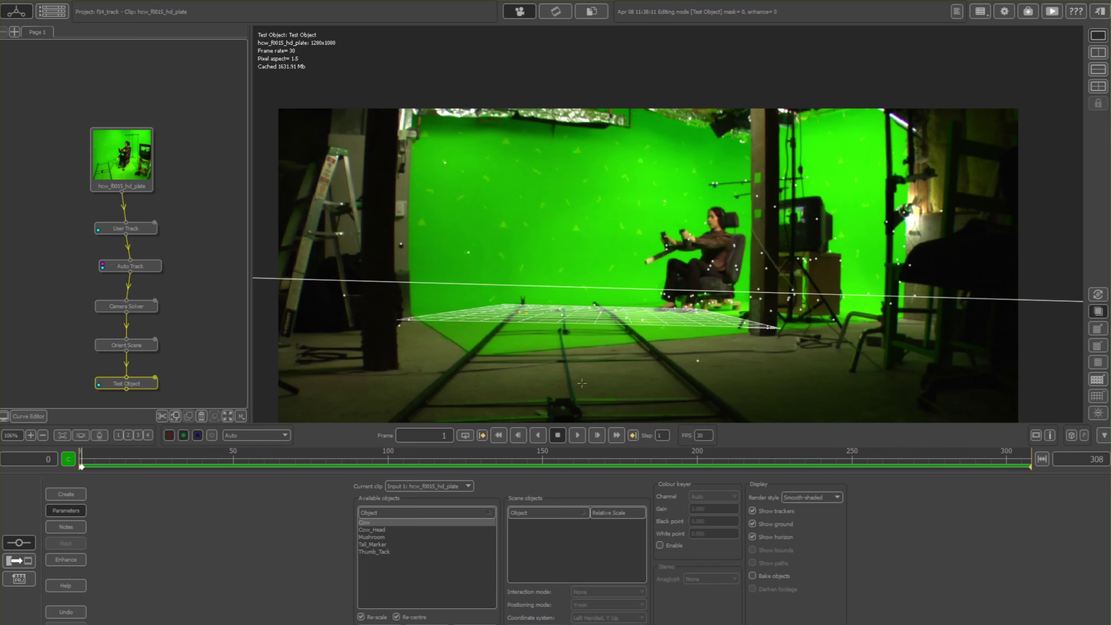
left_click(372, 551)
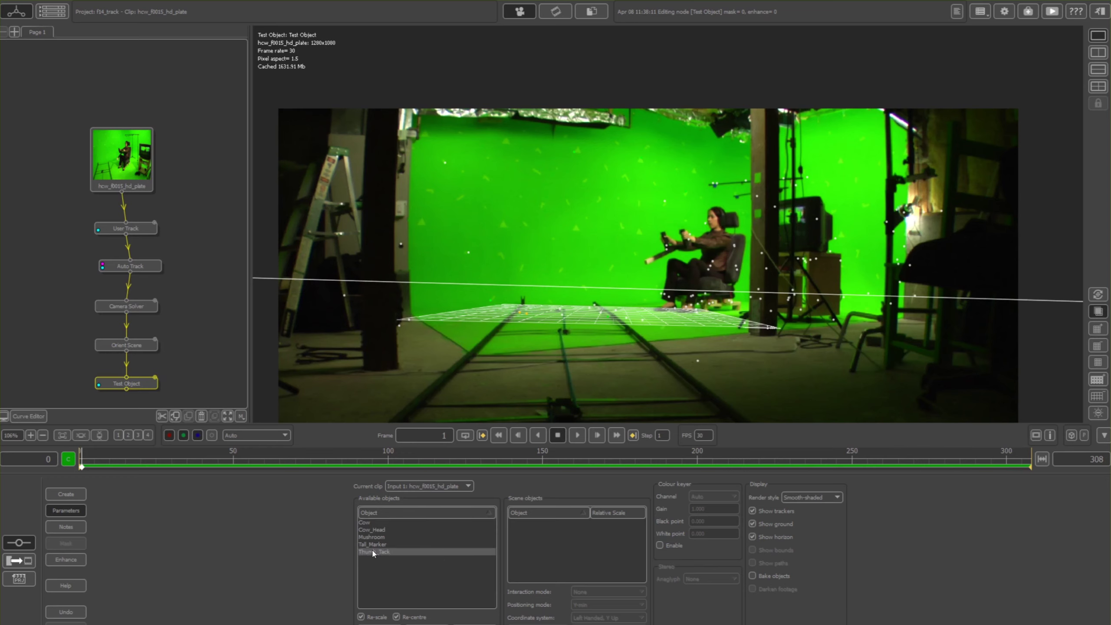
left_click(369, 524)
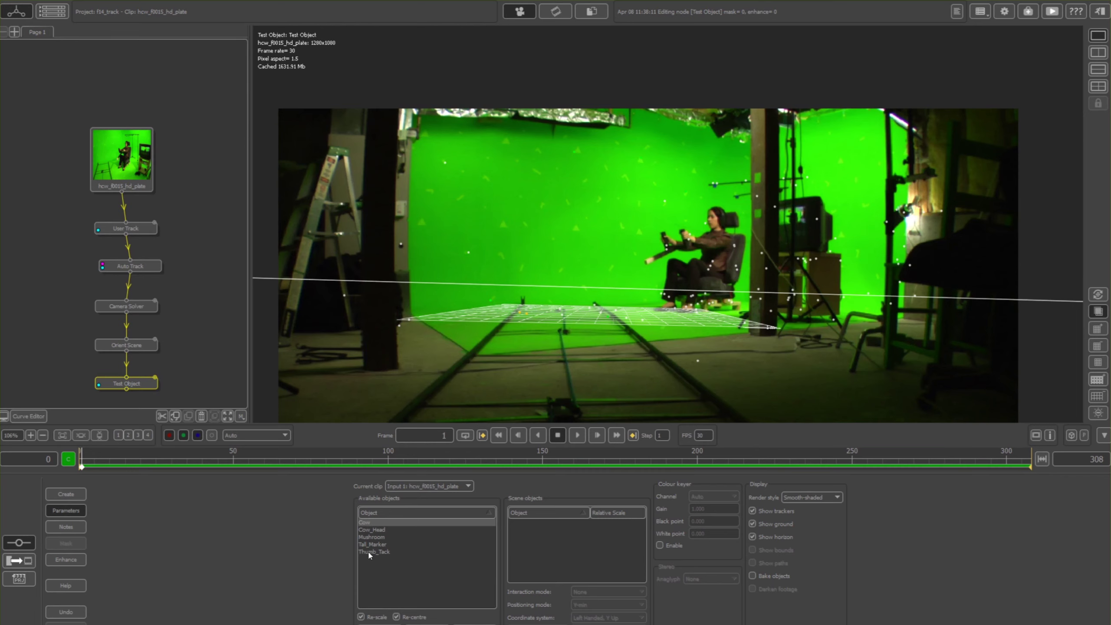
left_click(379, 624)
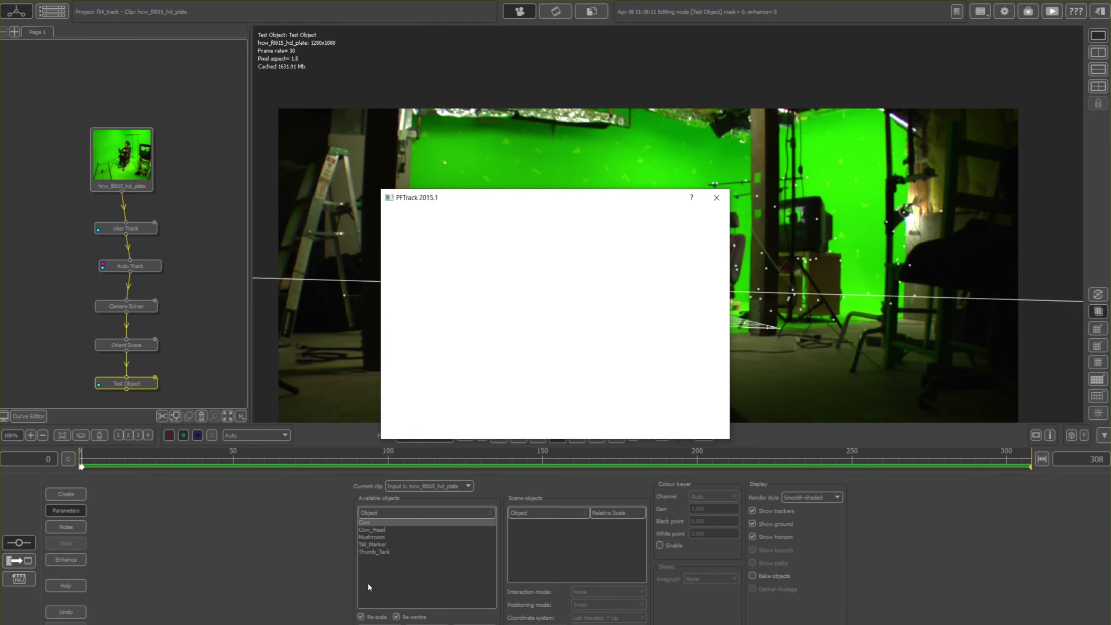
left_click(703, 425)
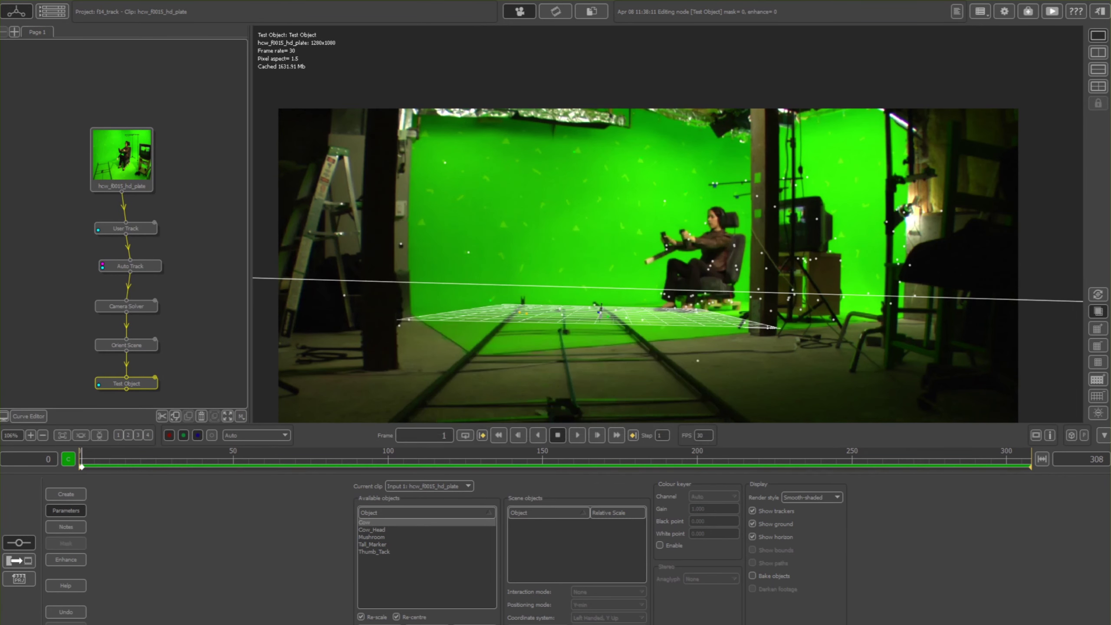
double_click(369, 522)
Add the Cow_Head, Mushroom, Tall_Marker and Thumb_Tack test objects to the scene.
double_click(371, 530)
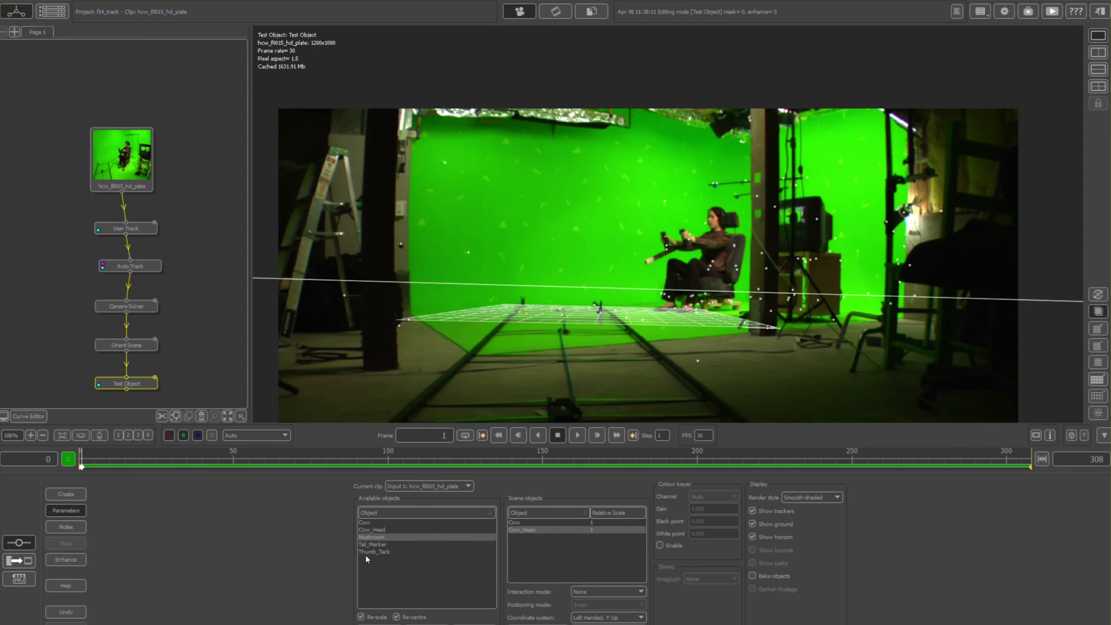
double_click(382, 537)
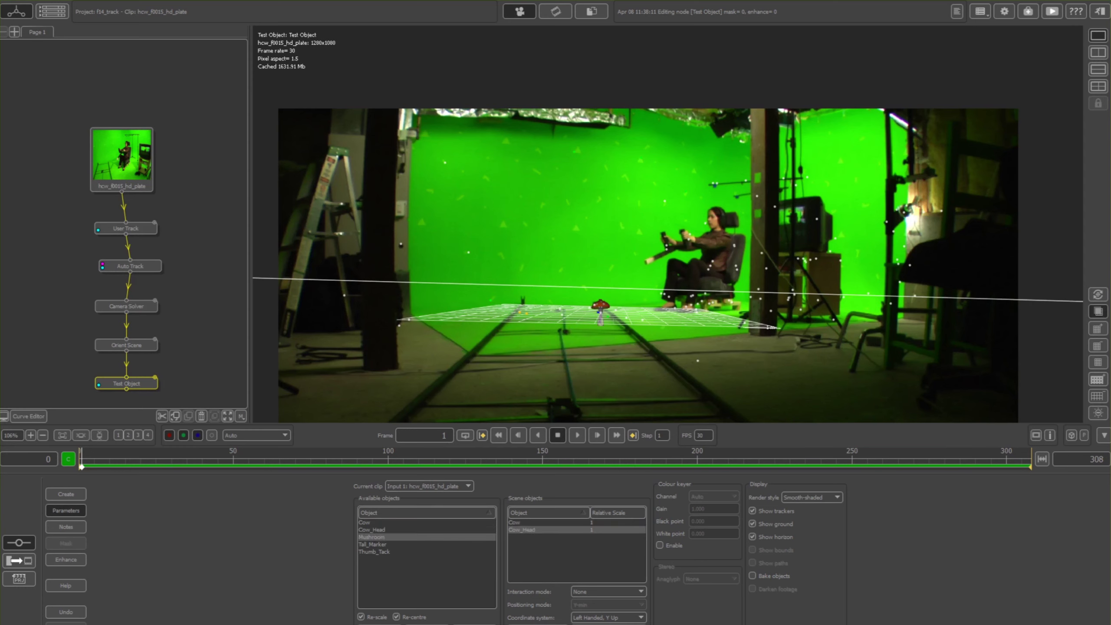
left_click(379, 544)
double_click(377, 544)
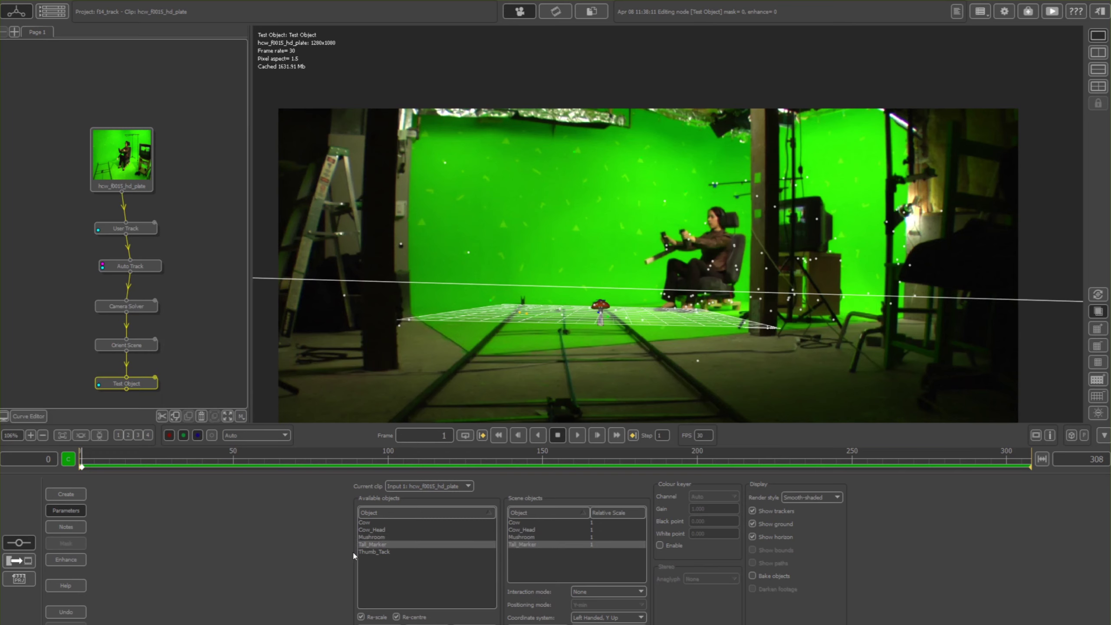
double_click(374, 552)
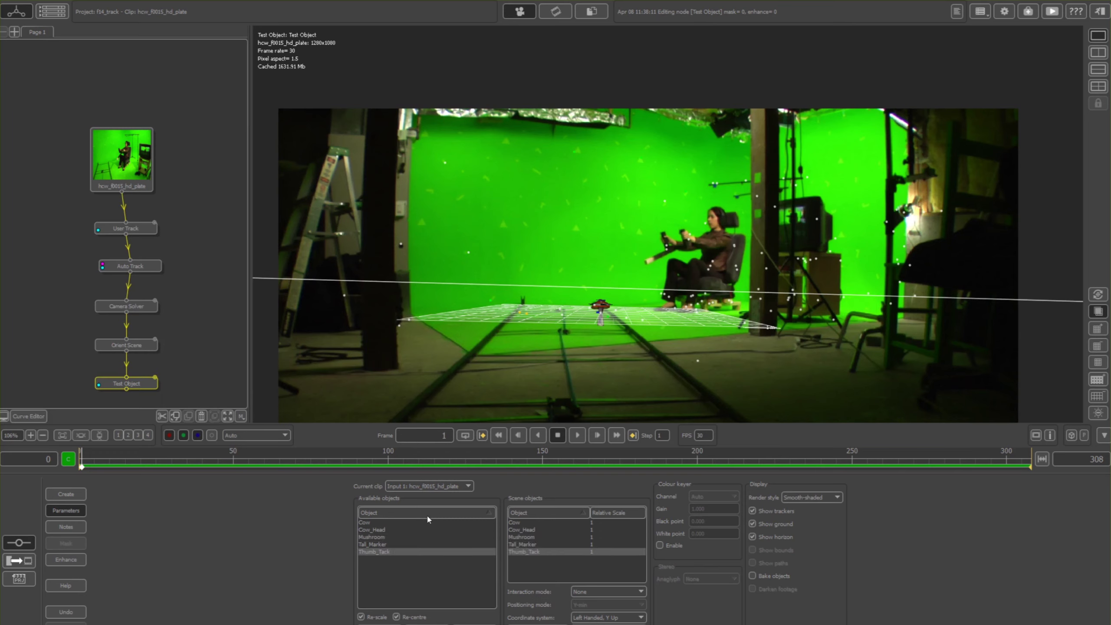
Select the Cow among the scene objects and go to frame 138 with the whole plate in view.
scroll(589, 360, "up", 4)
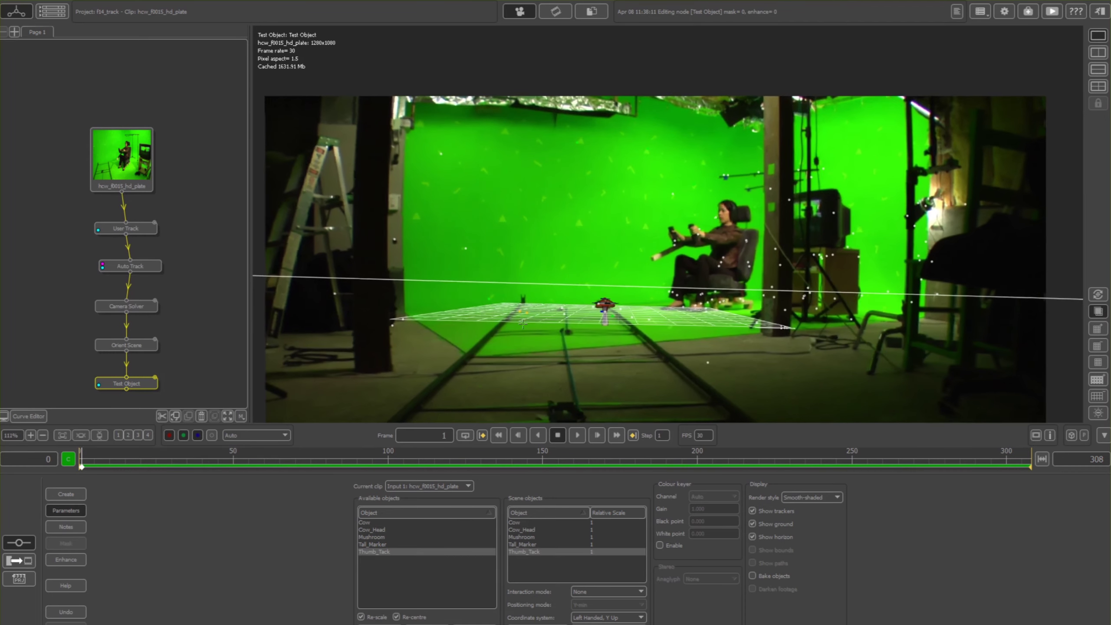
scroll(599, 335, "up", 1)
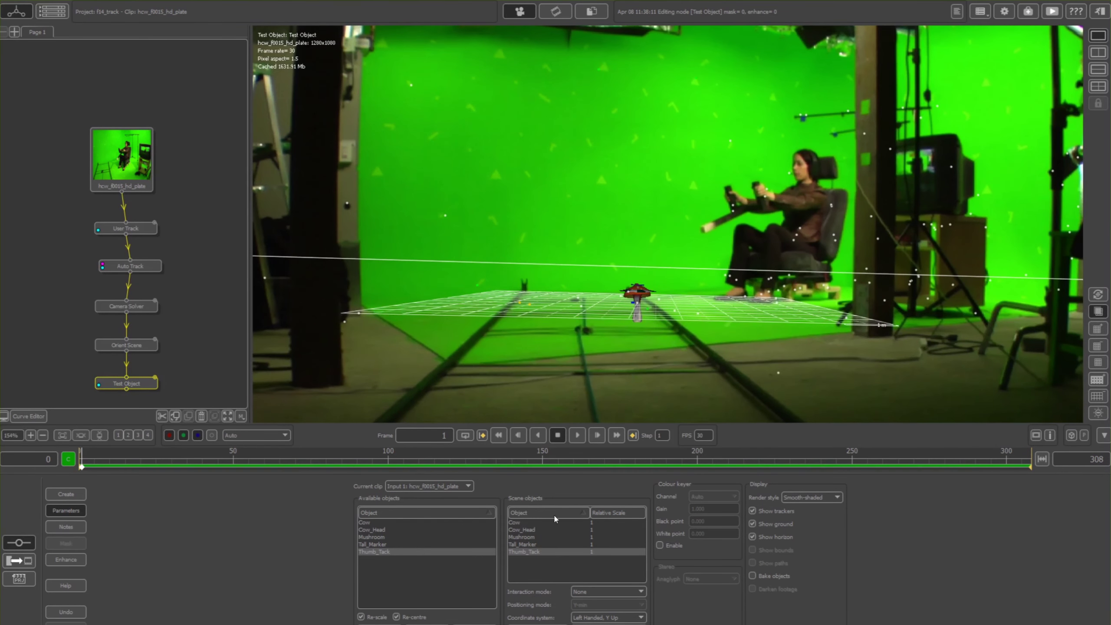
left_click(539, 522)
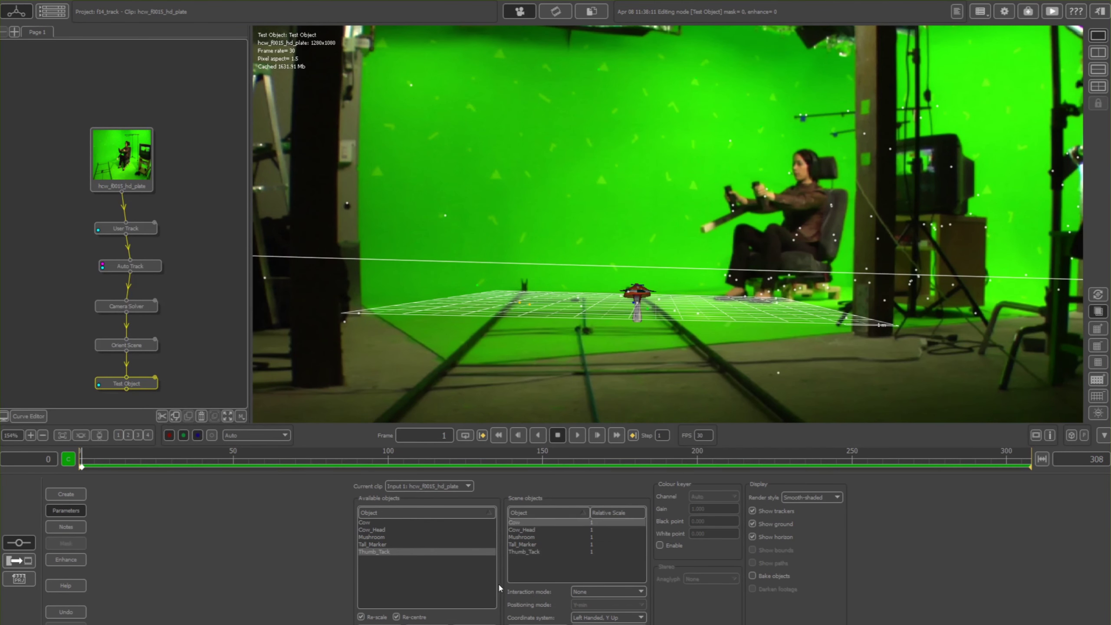
scroll(462, 375, "down", 4)
left_click_drag(126, 462, 505, 466)
scroll(586, 245, "down", 3)
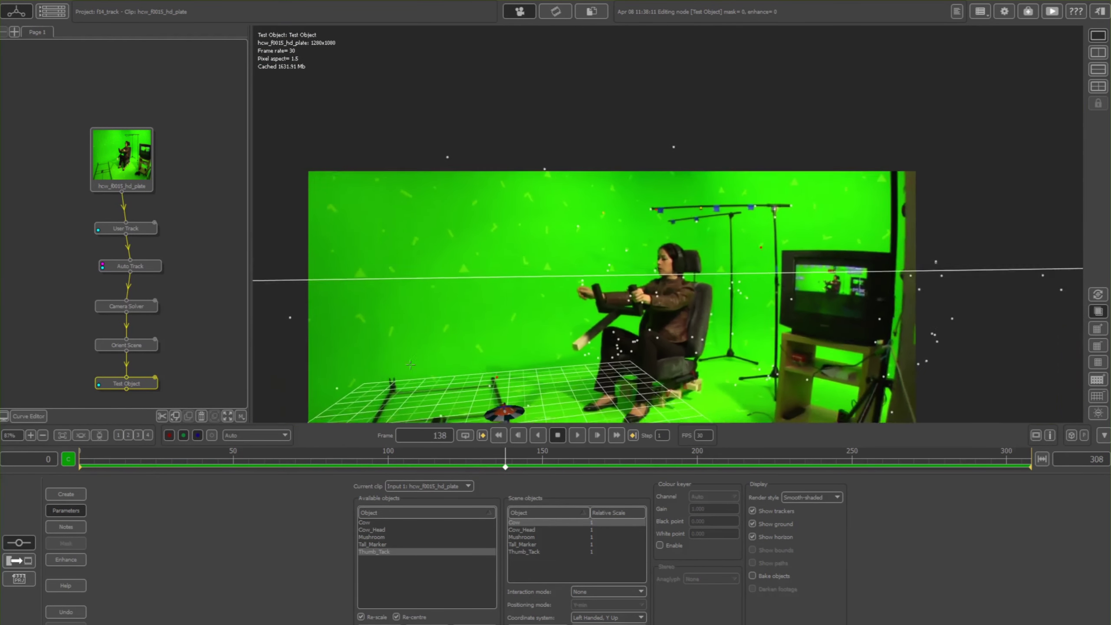
scroll(537, 360, "down", 3)
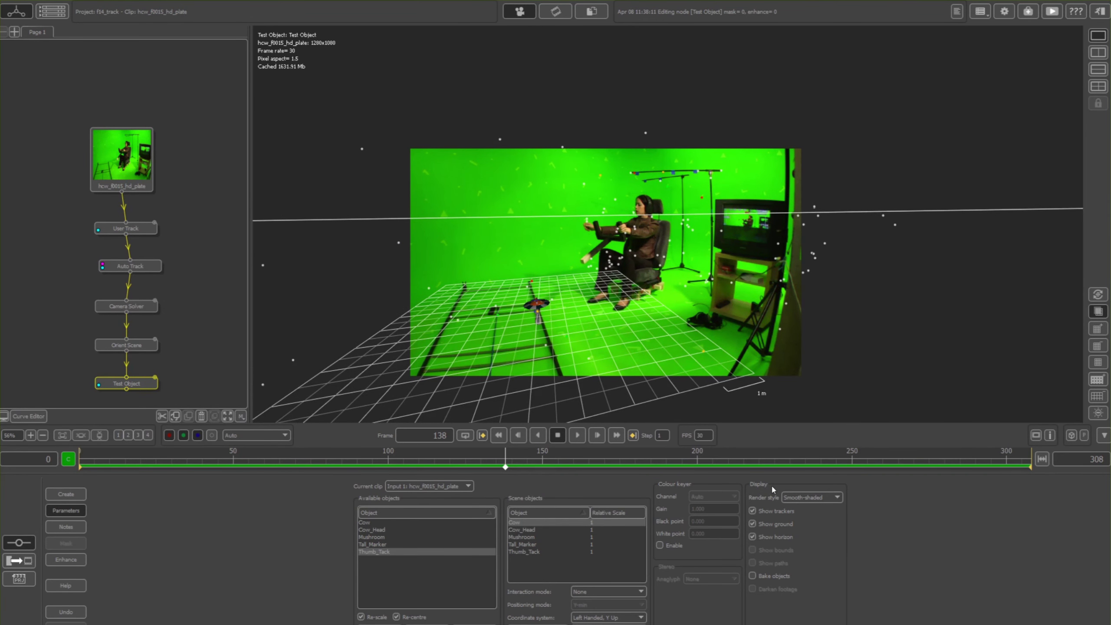
Try the Fly and Translate interaction modes for the Cow.
left_click(576, 590)
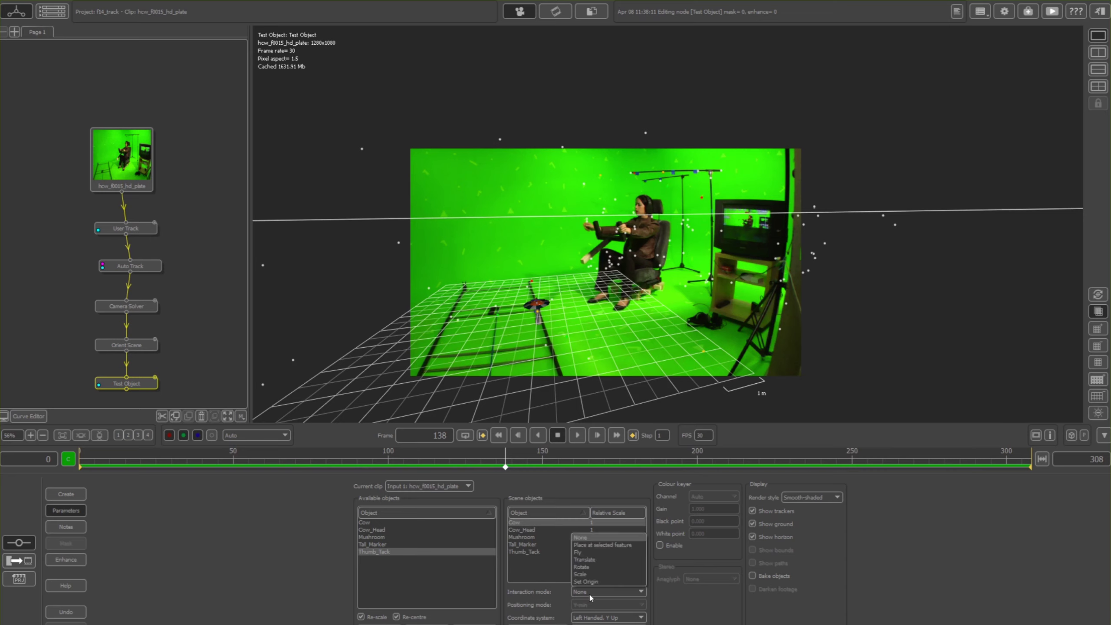
left_click(580, 553)
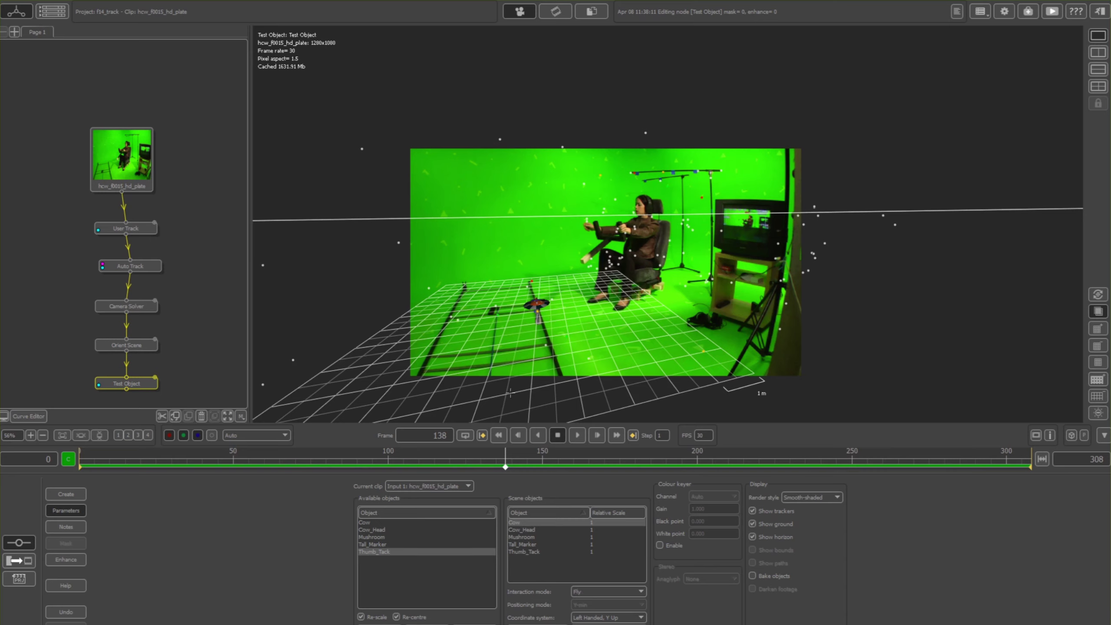
left_click(576, 590)
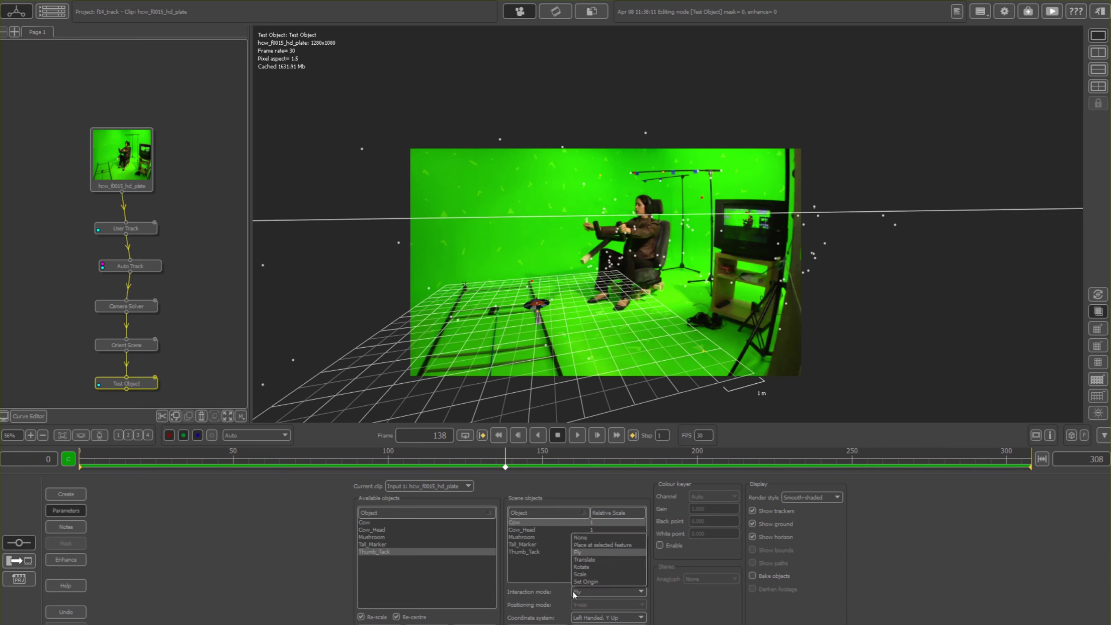
left_click(583, 558)
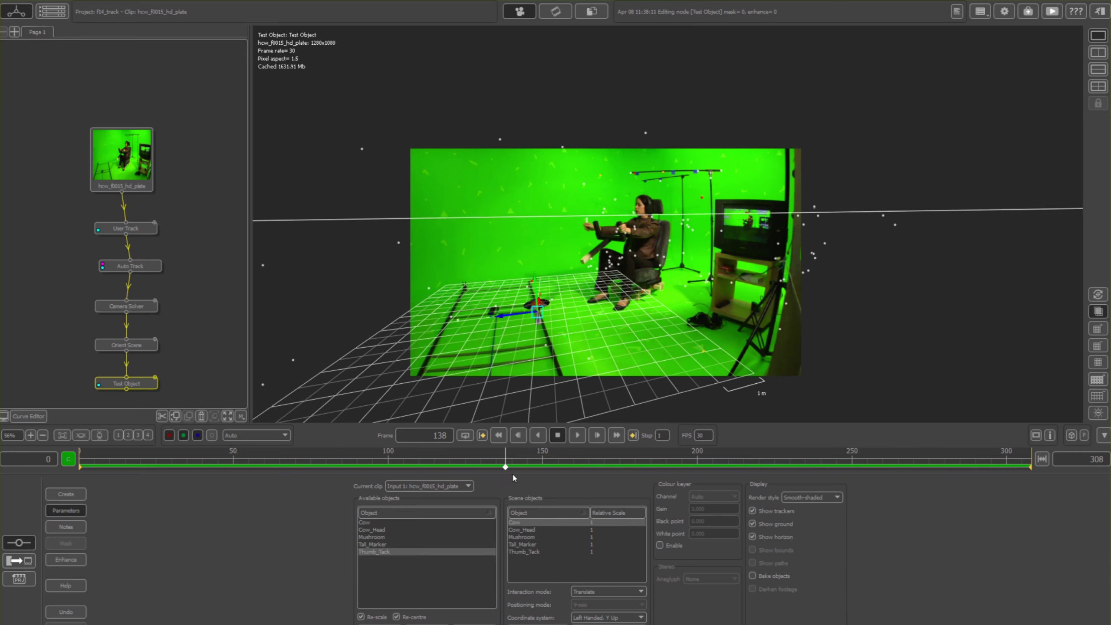
Set the interaction mode to Place at selected feature and place the Cow on the tracker by the plate's left edge.
left_click(584, 593)
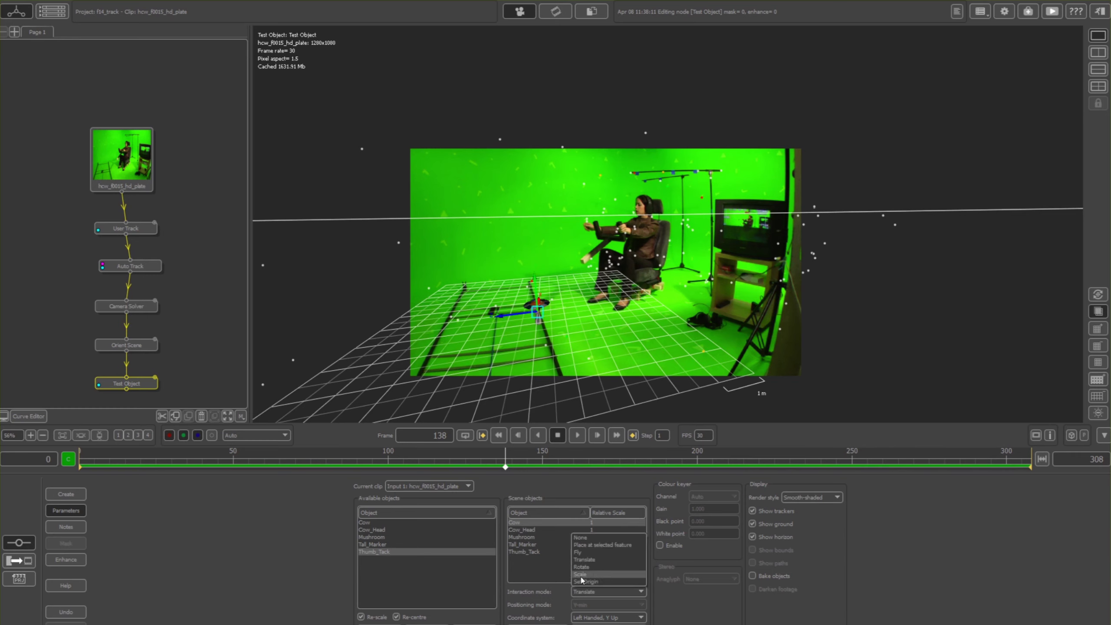
left_click(583, 547)
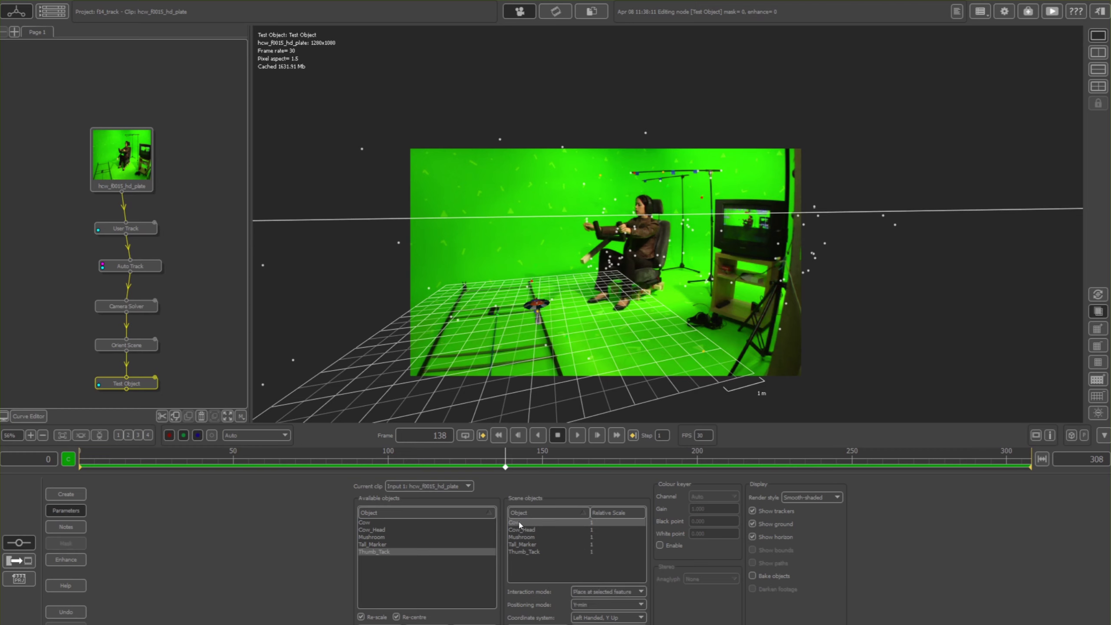
left_click(429, 288)
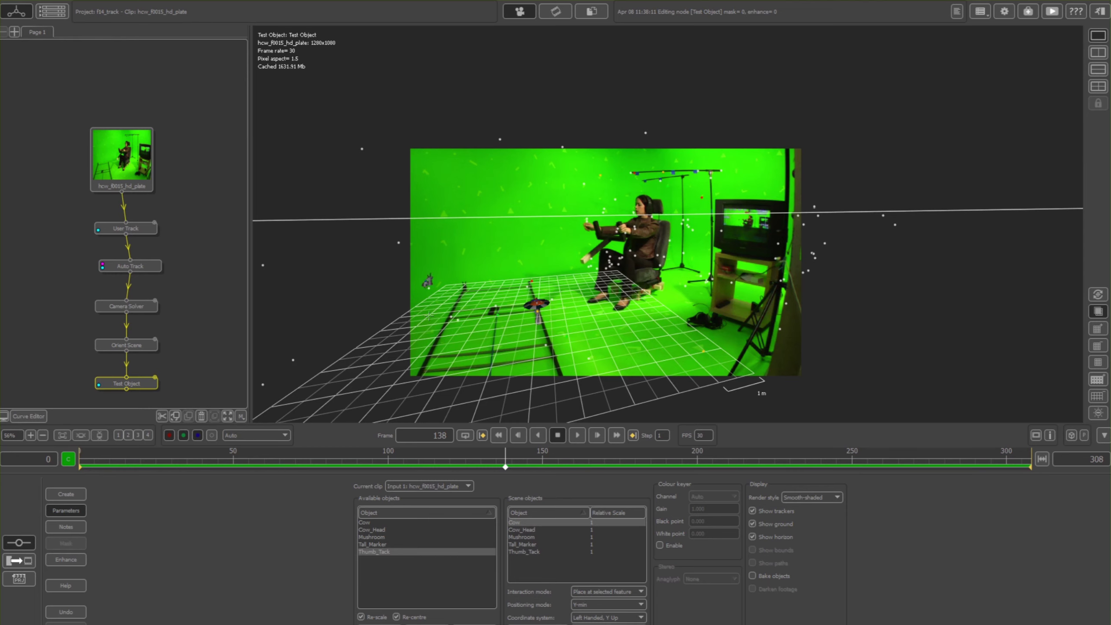
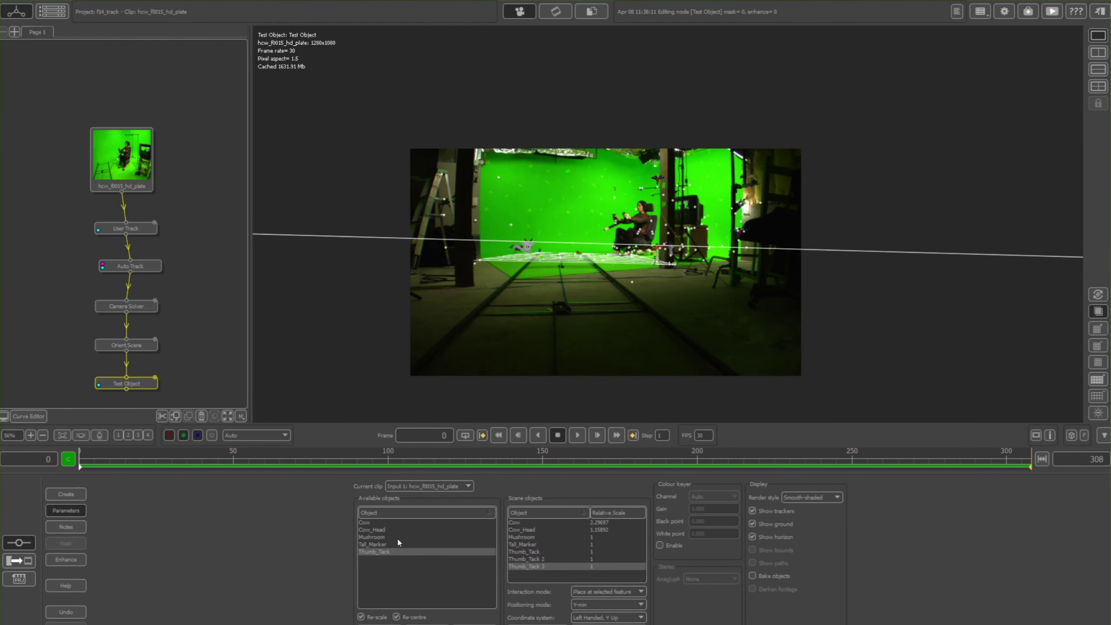
Add another Cow, another Mushroom and another Thumb_Tack to the scene objects.
left_click(371, 523)
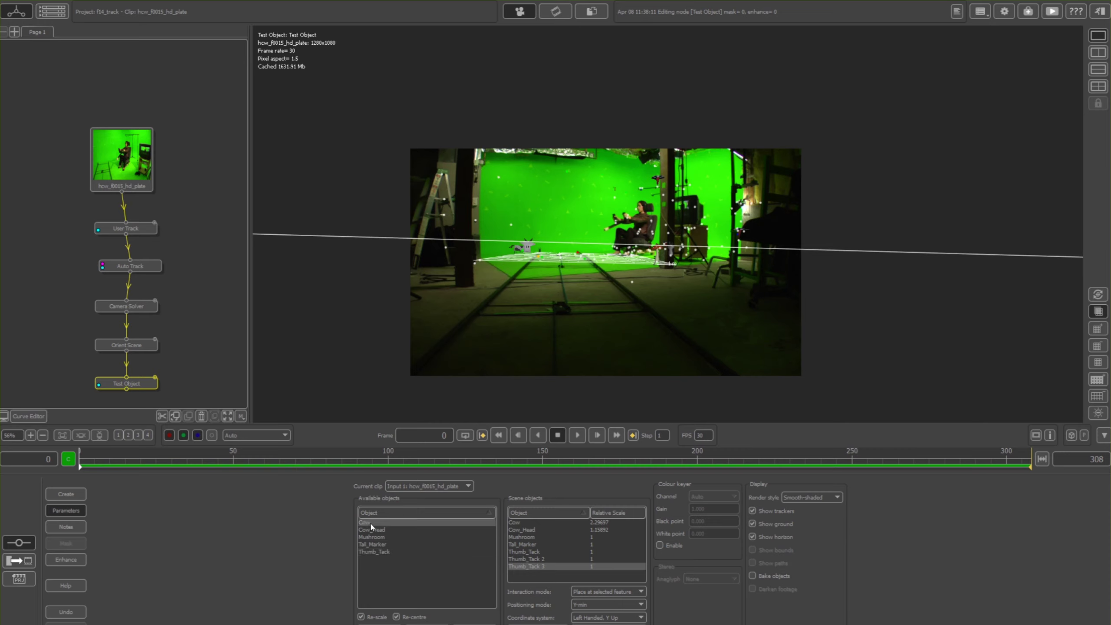
left_click(381, 624)
left_click(369, 537)
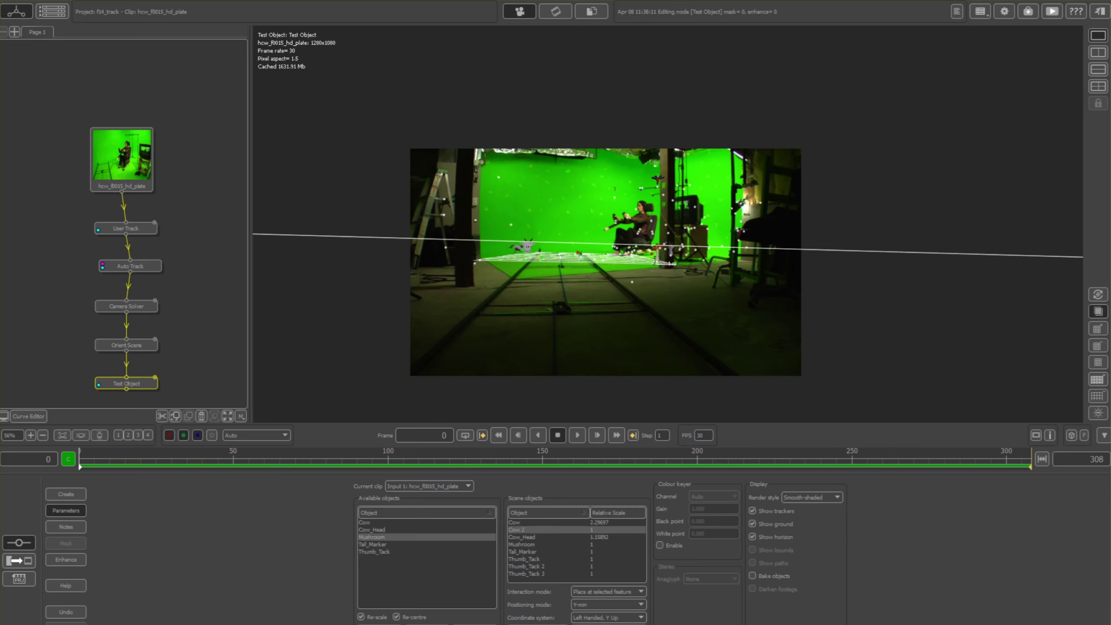
left_click(433, 624)
left_click(378, 553)
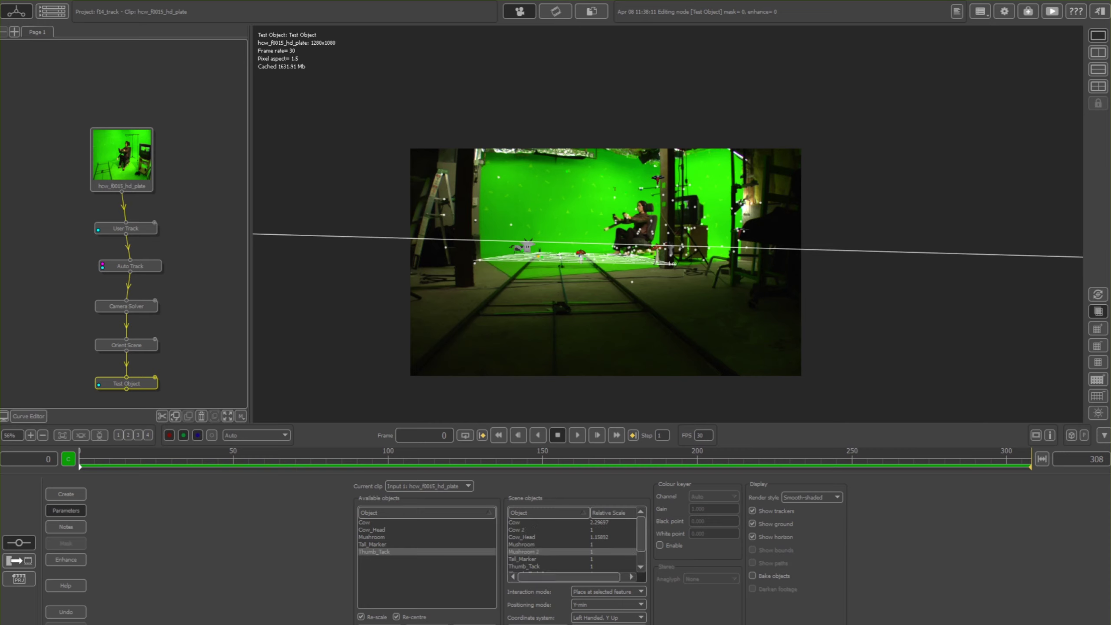
left_click(433, 624)
At frame 141, place Thumb_Tack 4 on the tracker just above the upper-left part of the plate.
left_click_drag(639, 543, 636, 560)
left_click(524, 552)
left_click(526, 560)
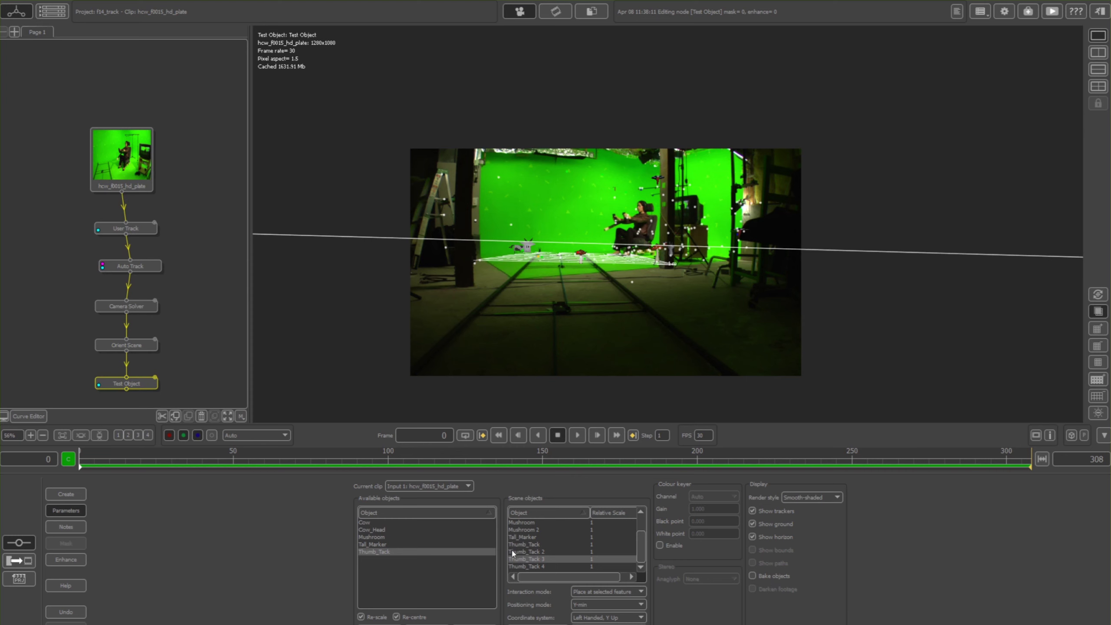
left_click_drag(303, 461, 528, 472)
left_click(541, 566)
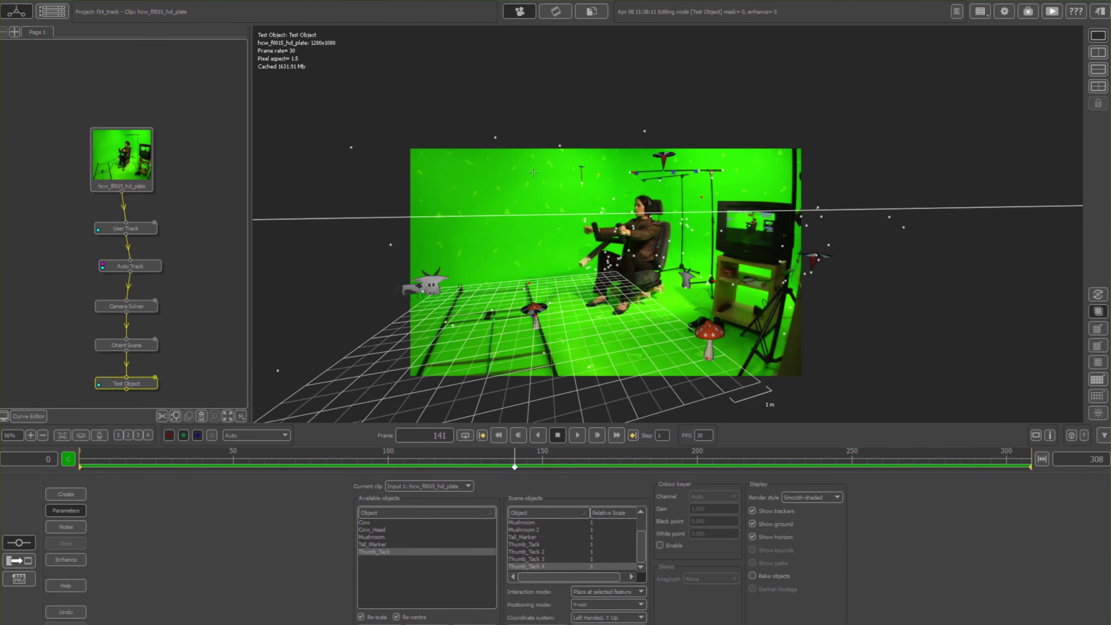
left_click(497, 139)
Place Mushroom 2 on the tracker beyond the plate's upper-left corner and select Thumb_Tack 4 again.
left_click(537, 530)
left_click(351, 147)
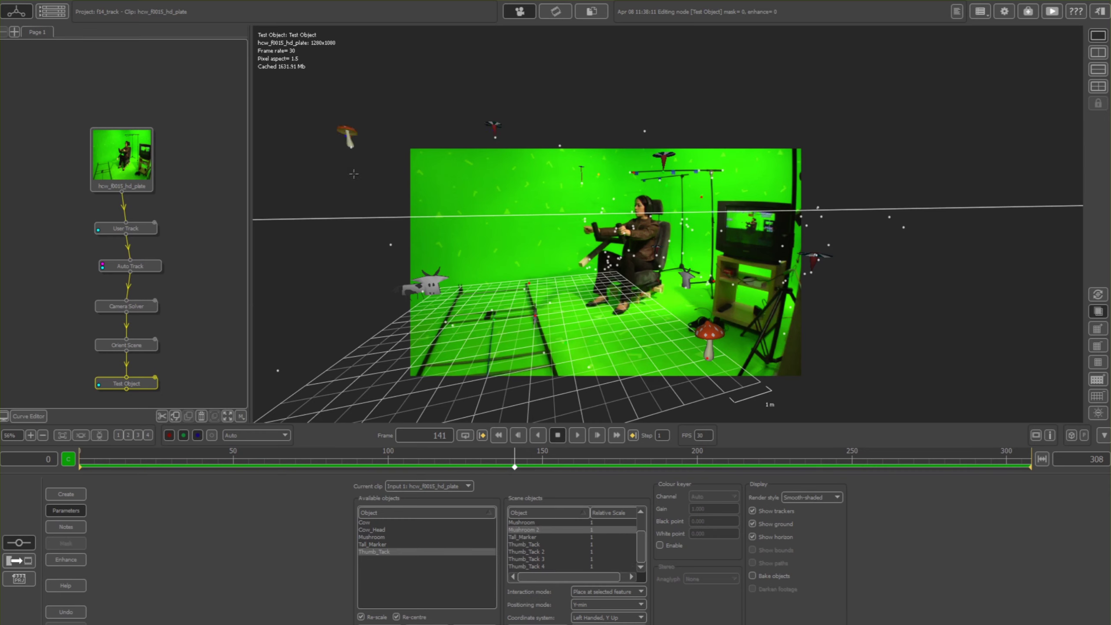
left_click(546, 567)
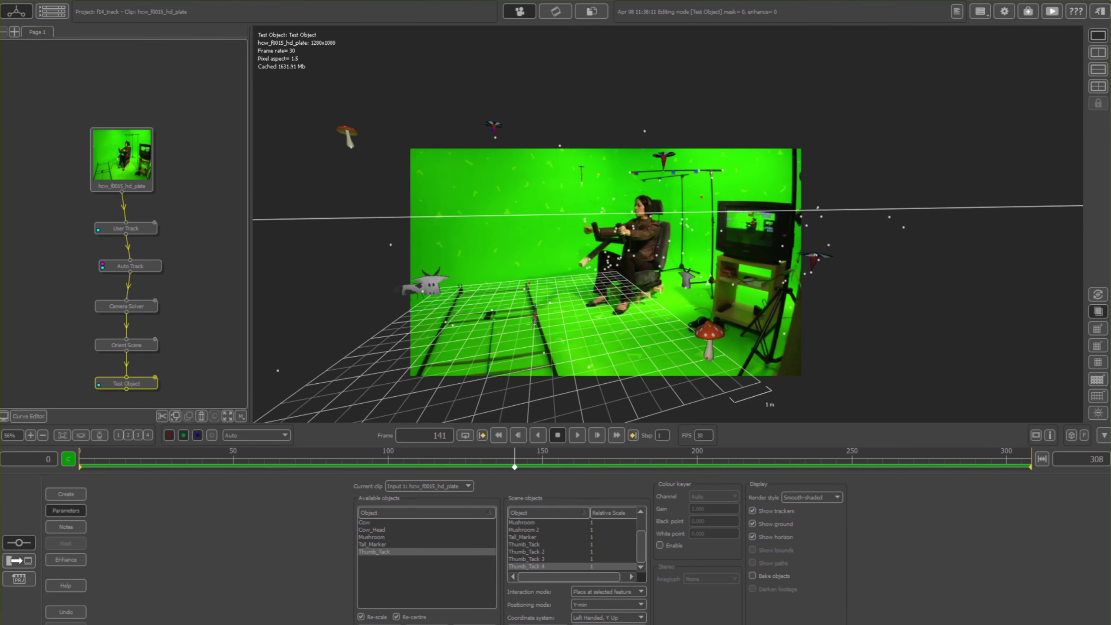
scroll(533, 323, "up", 10)
scroll(533, 324, "down", 9)
scroll(533, 323, "up", 1)
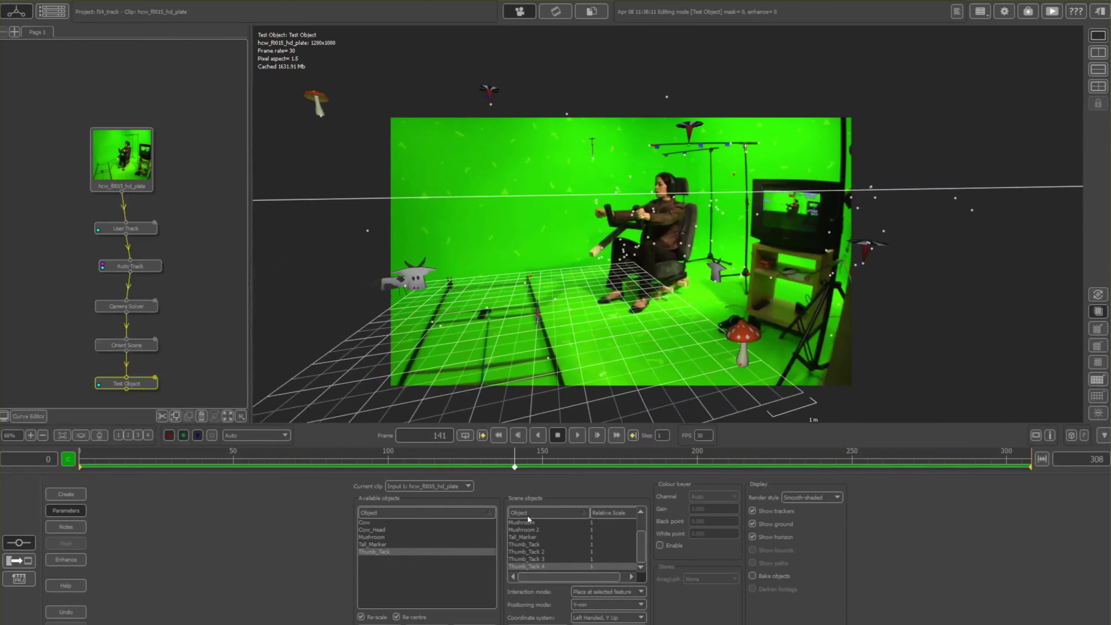
At frame 53, place Cow 2 on the tracker at the ground grid's far-left corner and scale it up to about 6.4.
left_click_drag(643, 545, 641, 529)
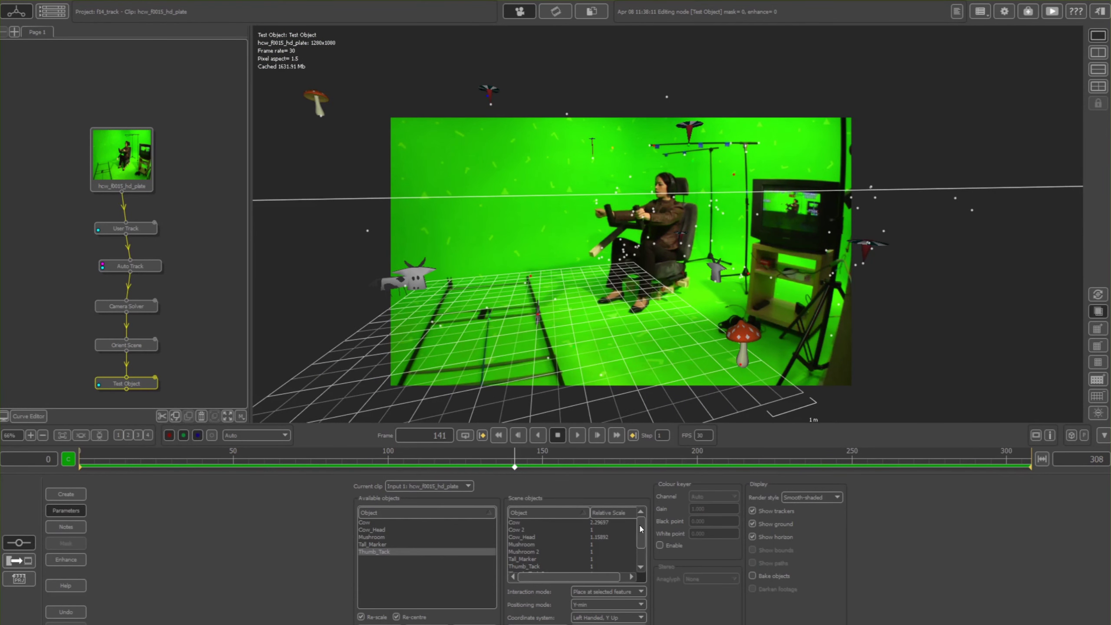
left_click(525, 531)
left_click_drag(524, 467, 264, 481)
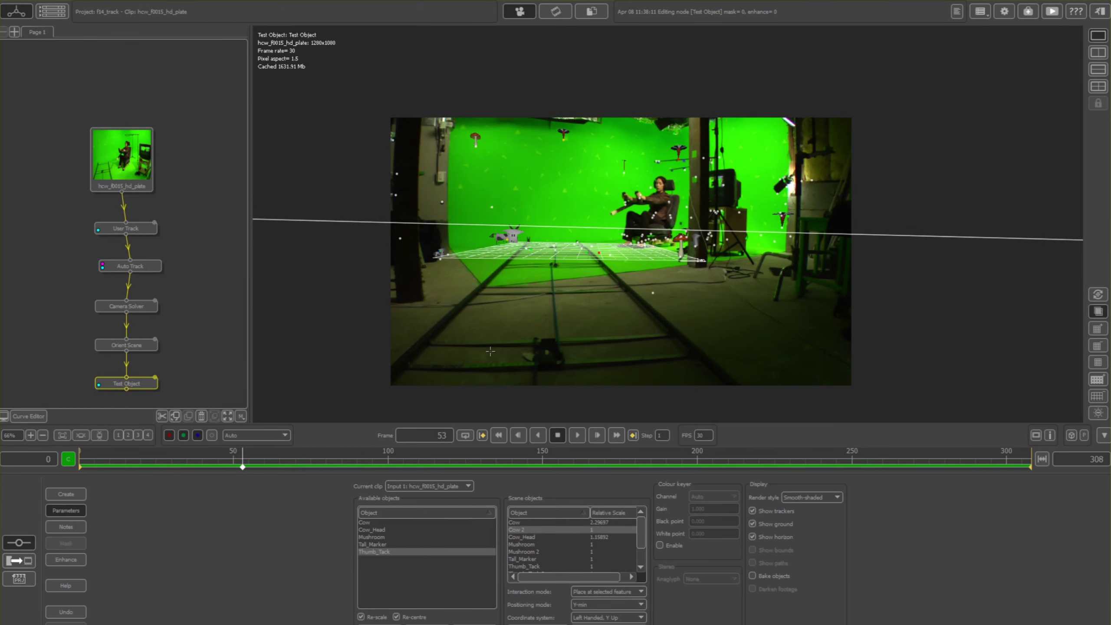
scroll(490, 352, "down", 5)
scroll(477, 372, "up", 5)
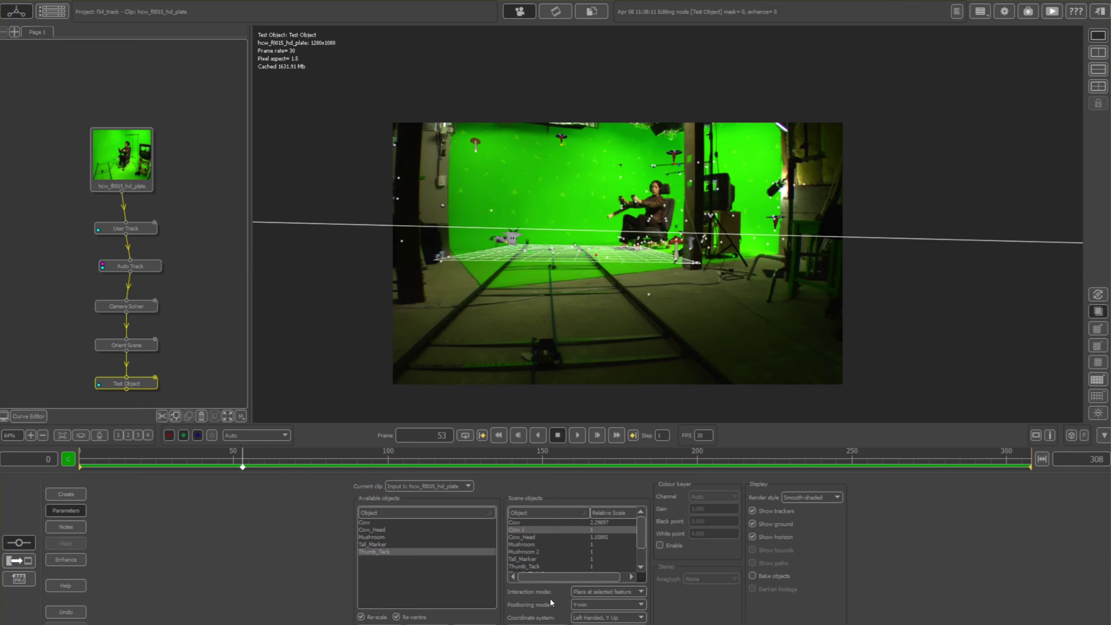
left_click(596, 592)
left_click(587, 571)
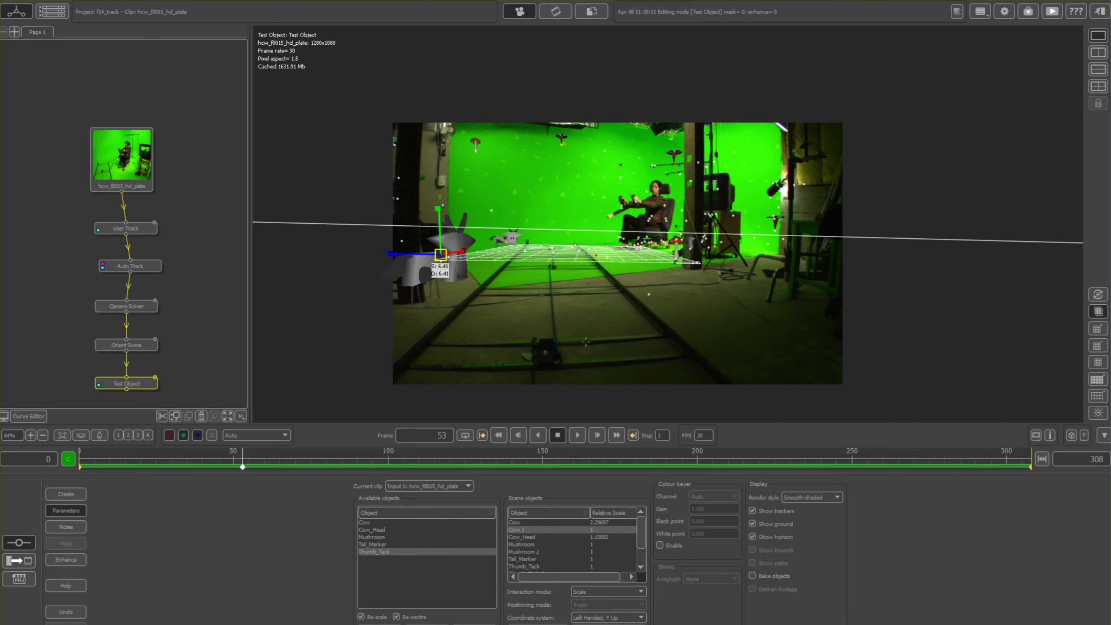
Play the clip to check how well the test objects stick to the footage.
scroll(549, 394, "down", 4)
scroll(548, 401, "up", 2)
middle_click_drag(548, 401, 579, 407)
scroll(558, 364, "up", 2)
scroll(559, 364, "up", 5)
key("space")
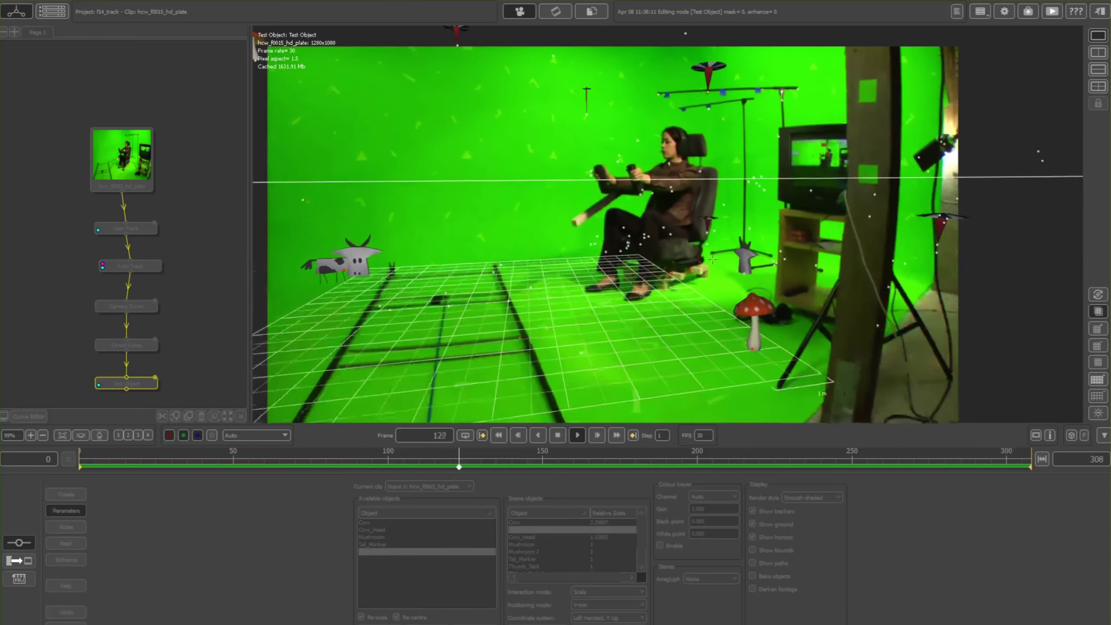
Add an Export node after the Test Object node and open its parameters.
middle_click_drag(164, 375, 184, 302)
left_click(56, 500)
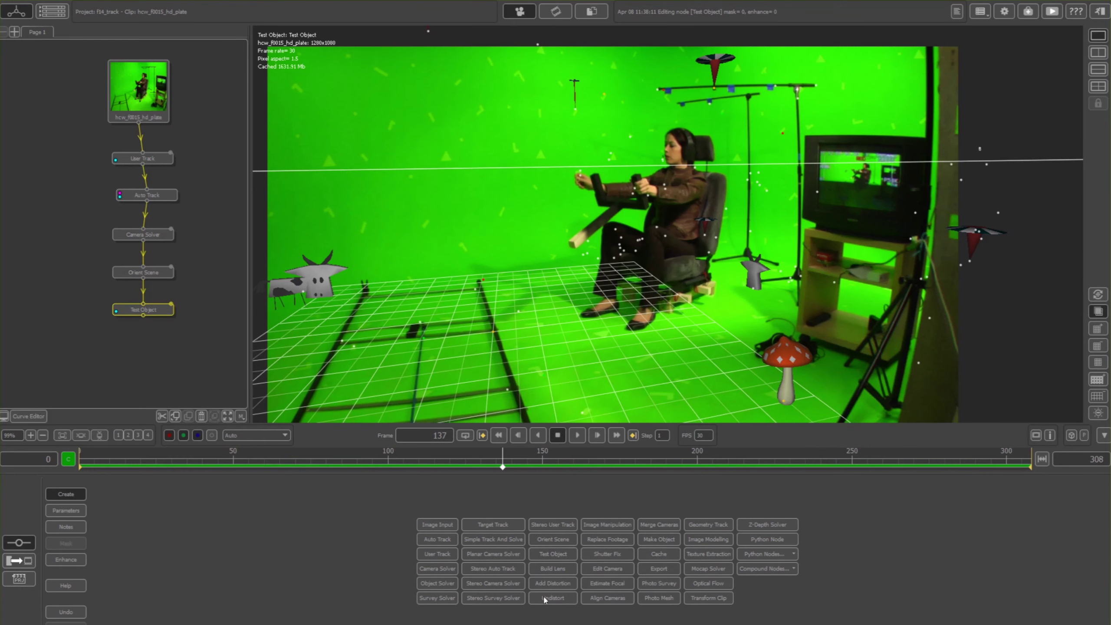
left_click(659, 568)
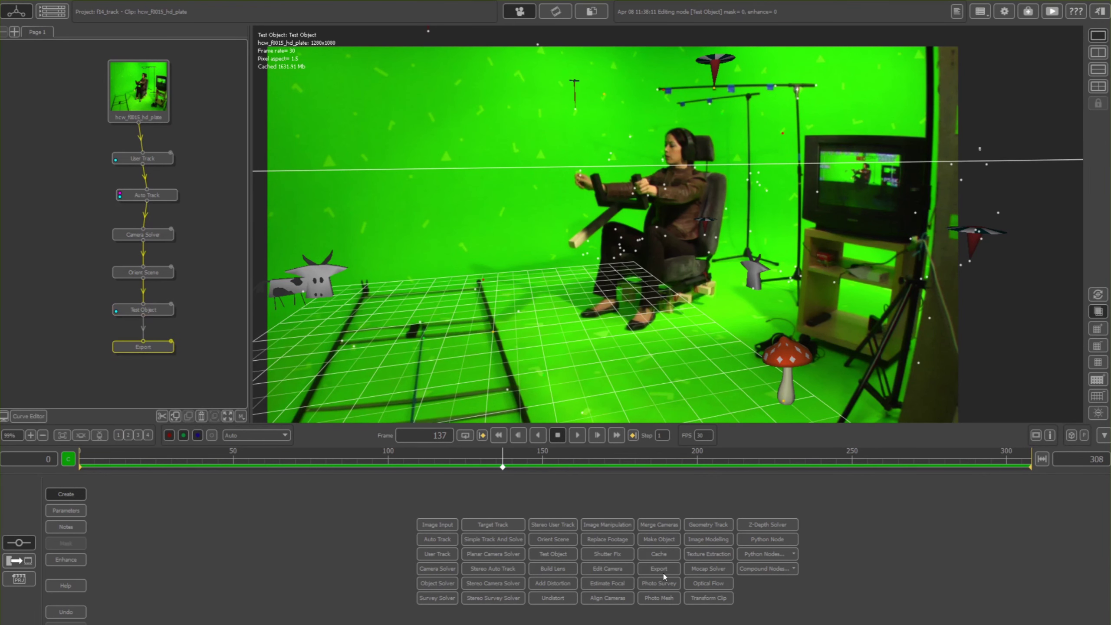
double_click(155, 348)
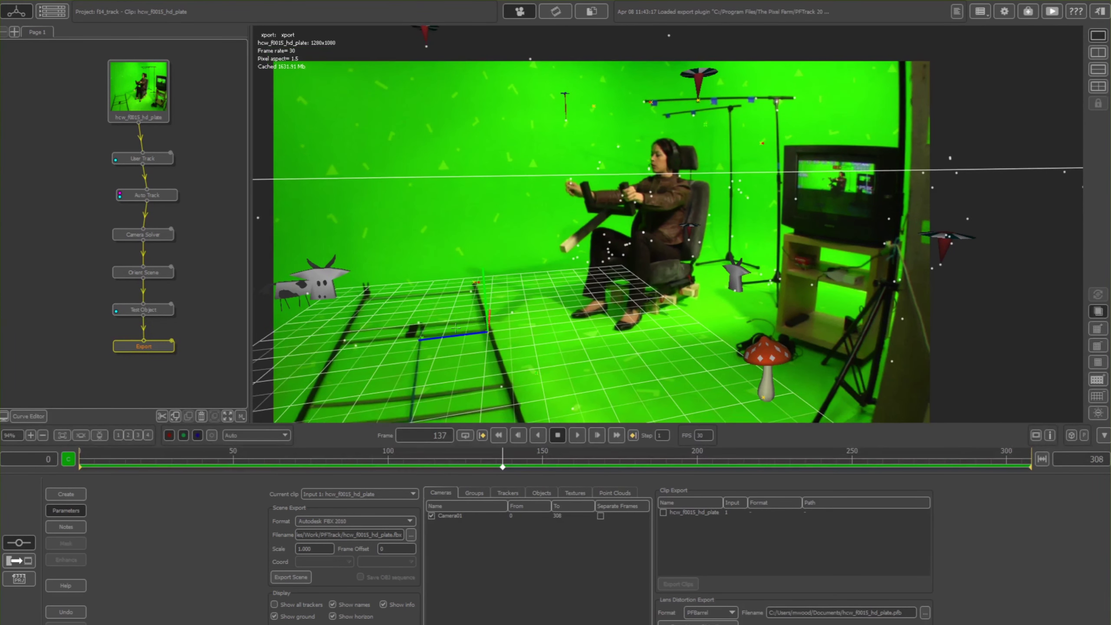
Browse the available scene export formats, choose Autodesk FBX 2010 and bring up the format choices again.
scroll(463, 309, "down", 2)
scroll(463, 310, "down", 3)
scroll(468, 323, "up", 2)
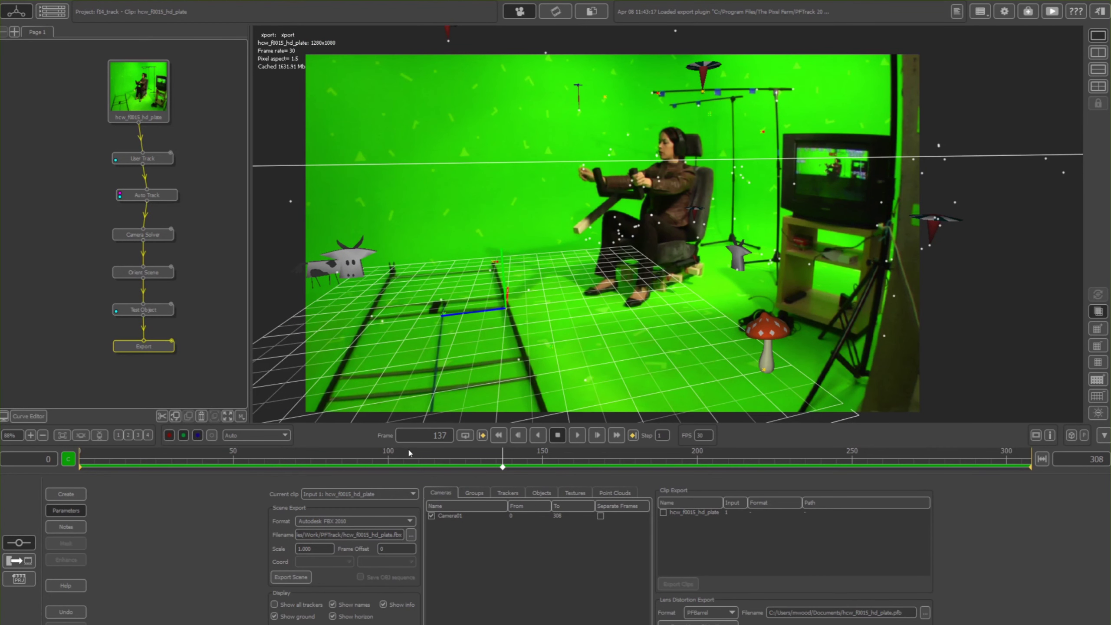
left_click(316, 531)
left_click(303, 520)
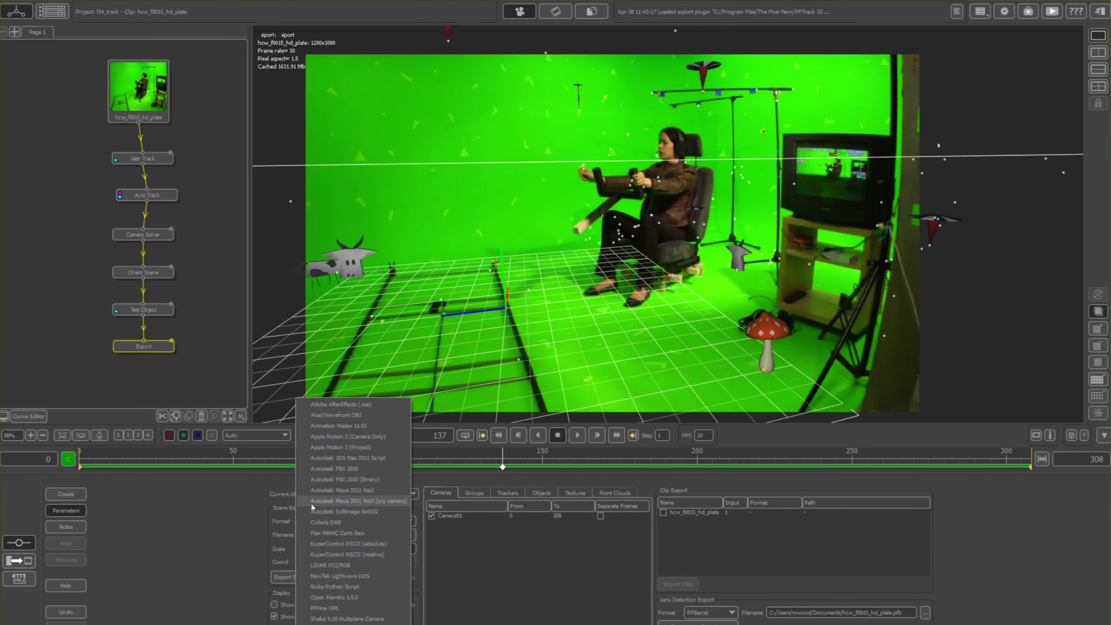
left_click(354, 469)
left_click(327, 521)
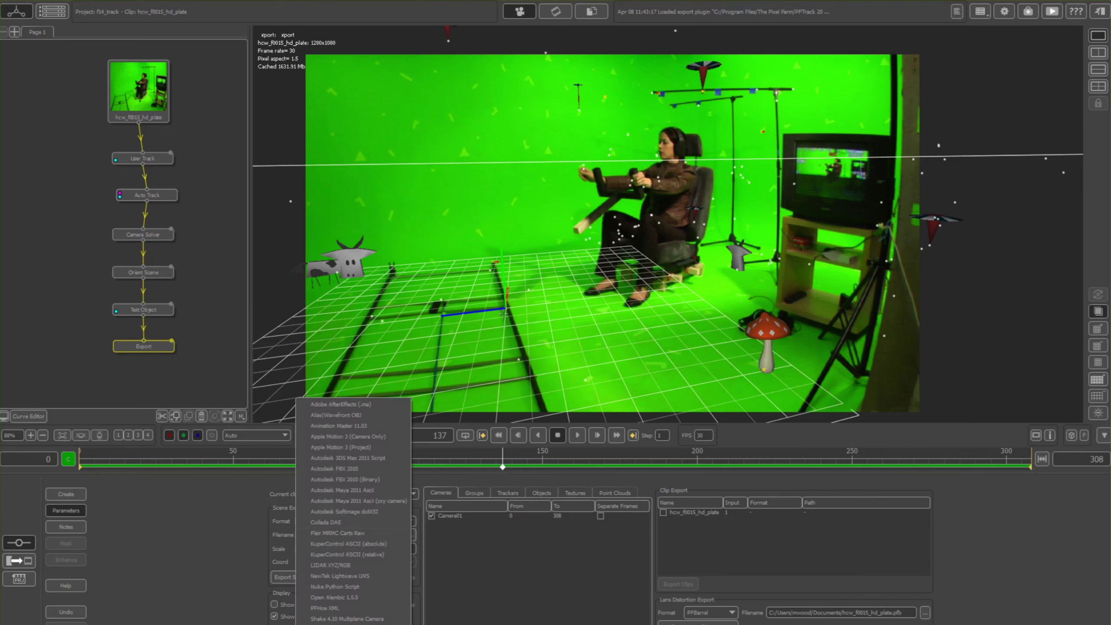